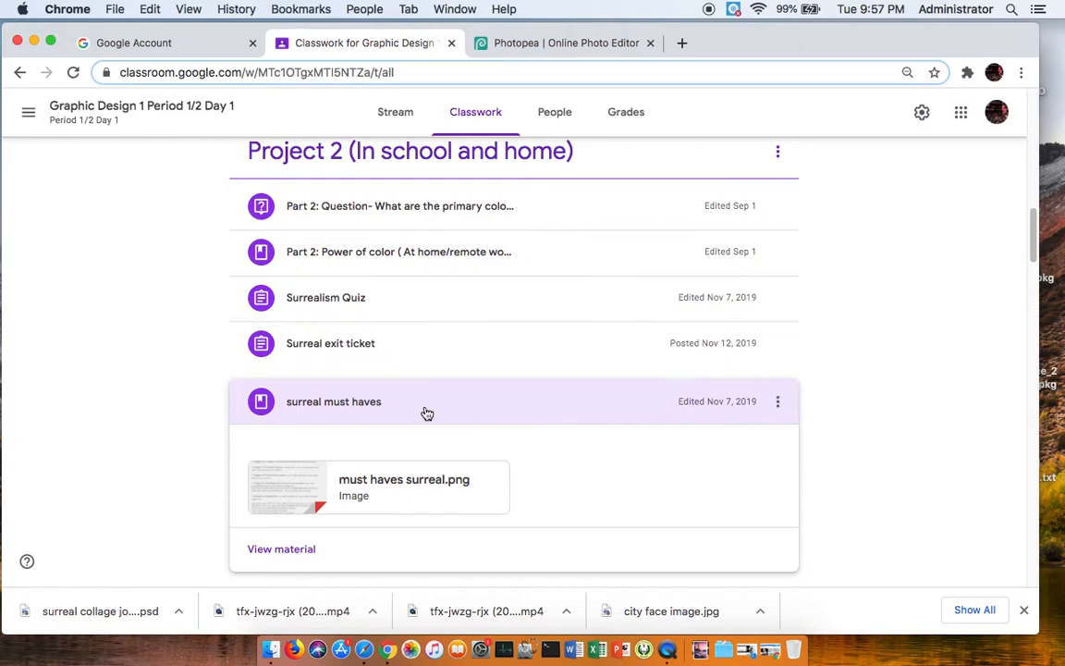
Open "must haves surreal.png" from the "surreal must haves" material and read through the surreal project guidelines
left_click(406, 519)
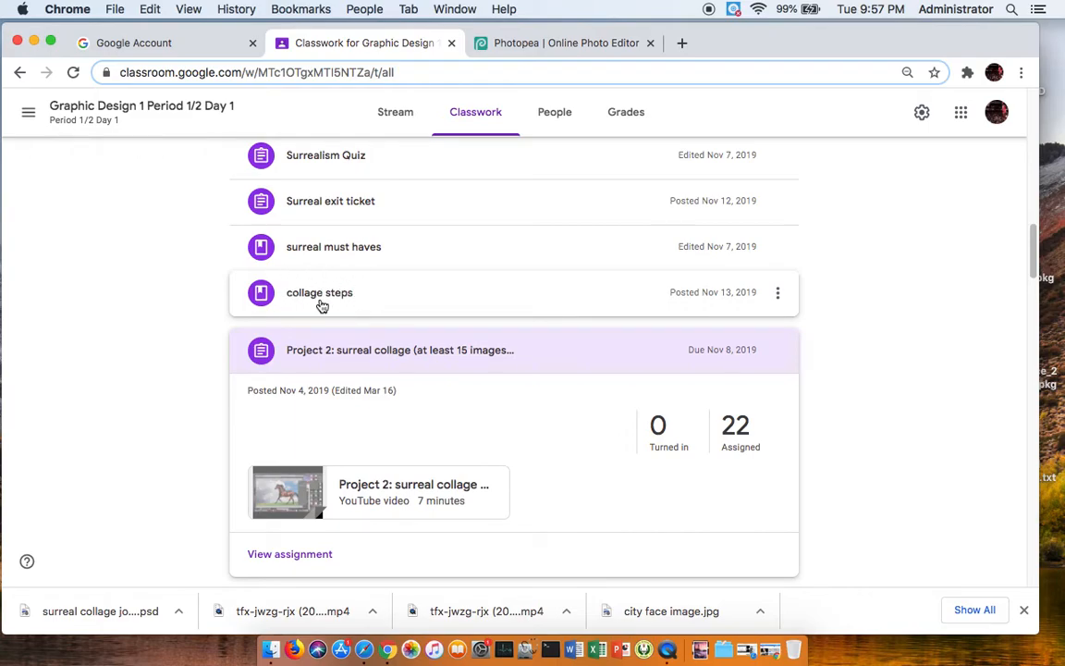
scroll(319, 301, "down", 1)
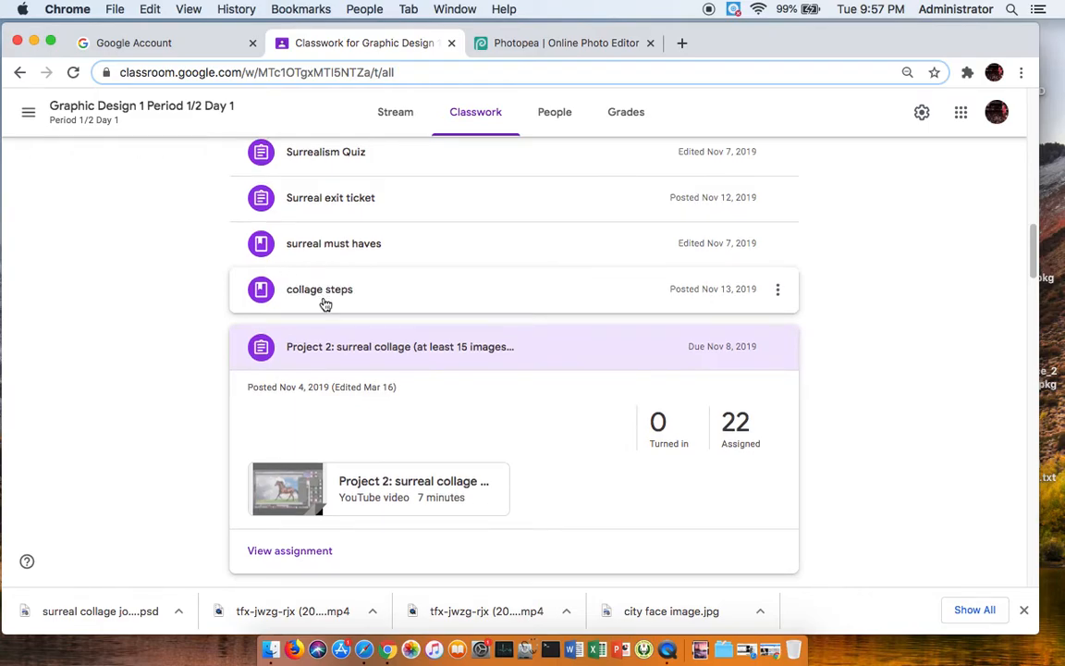
left_click(353, 246)
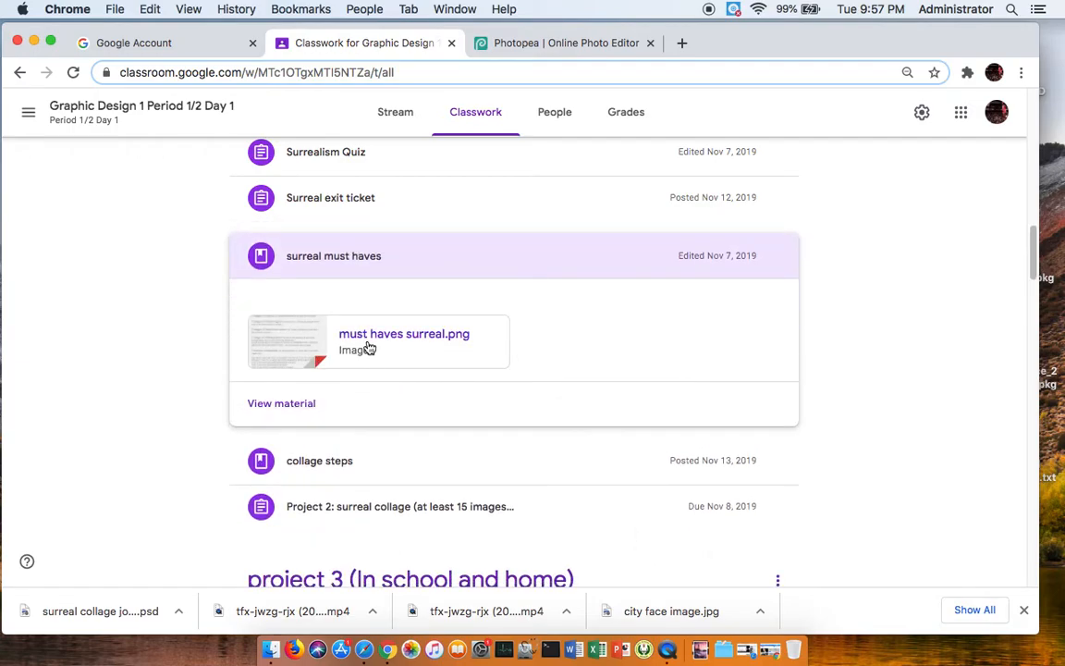
left_click(334, 314)
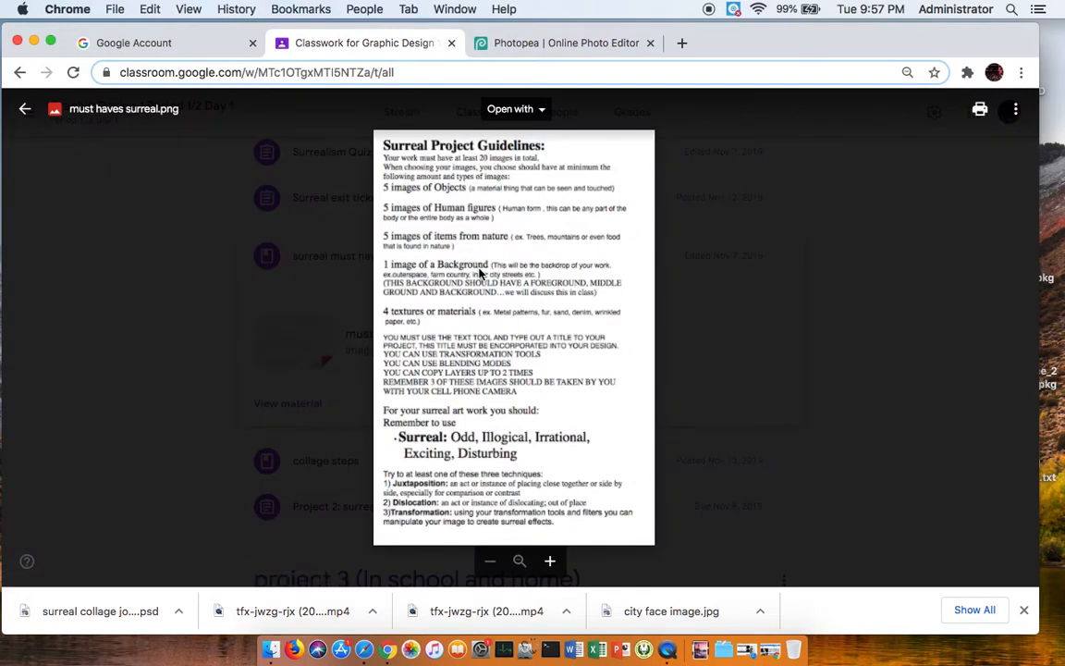
scroll(480, 273, "up", 3)
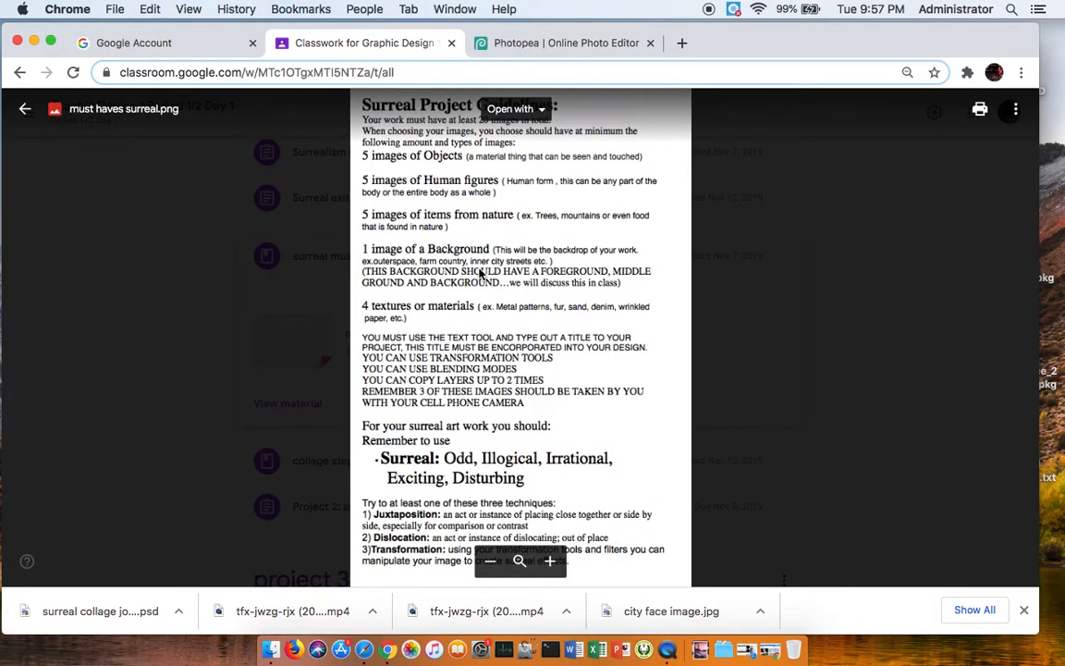
scroll(479, 273, "up", 3)
left_click_drag(485, 224, 483, 354)
left_click_drag(463, 265, 453, 314)
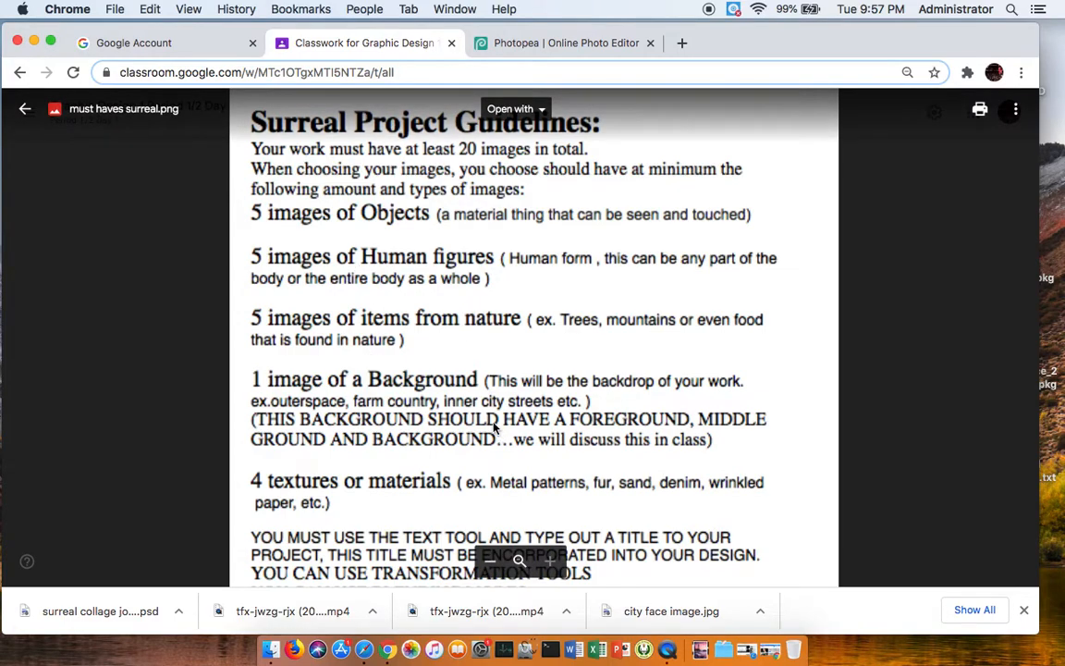
scroll(453, 370, "down", 3)
scroll(467, 285, "down", 8)
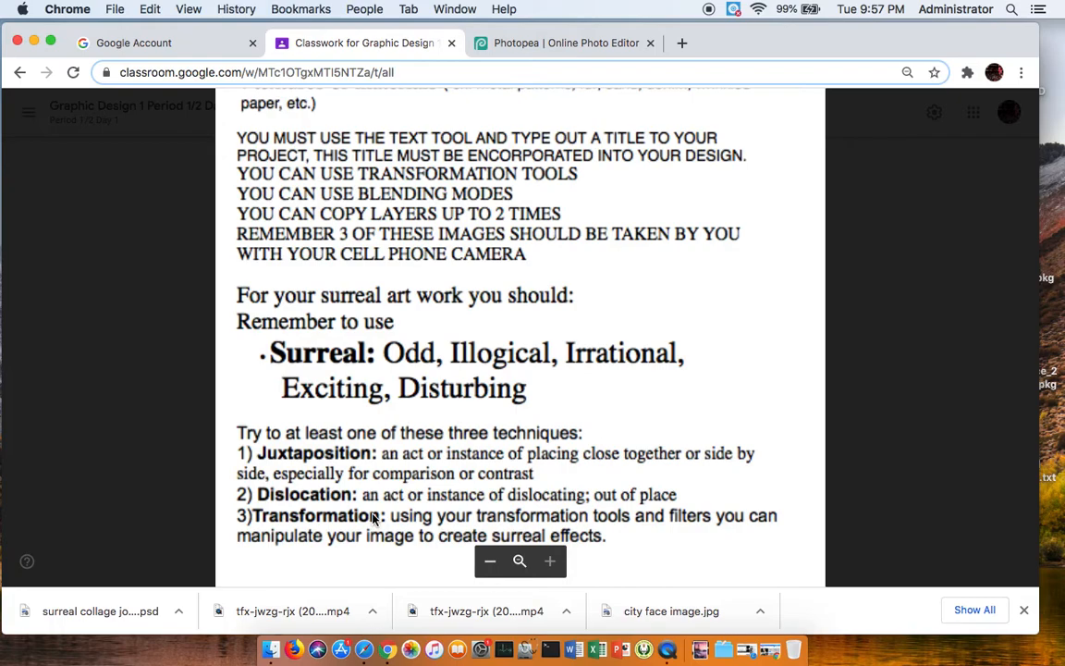
Switch to Photopea, start a new project, and name it "surreal collage" followed by the student's first name
left_click(566, 44)
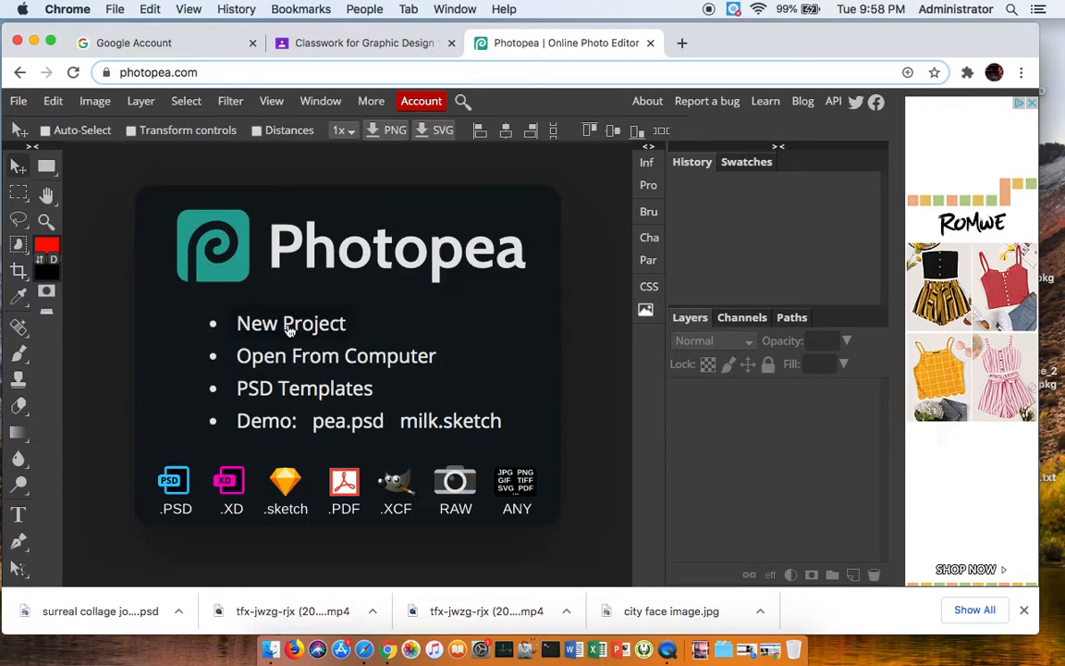
left_click(19, 101)
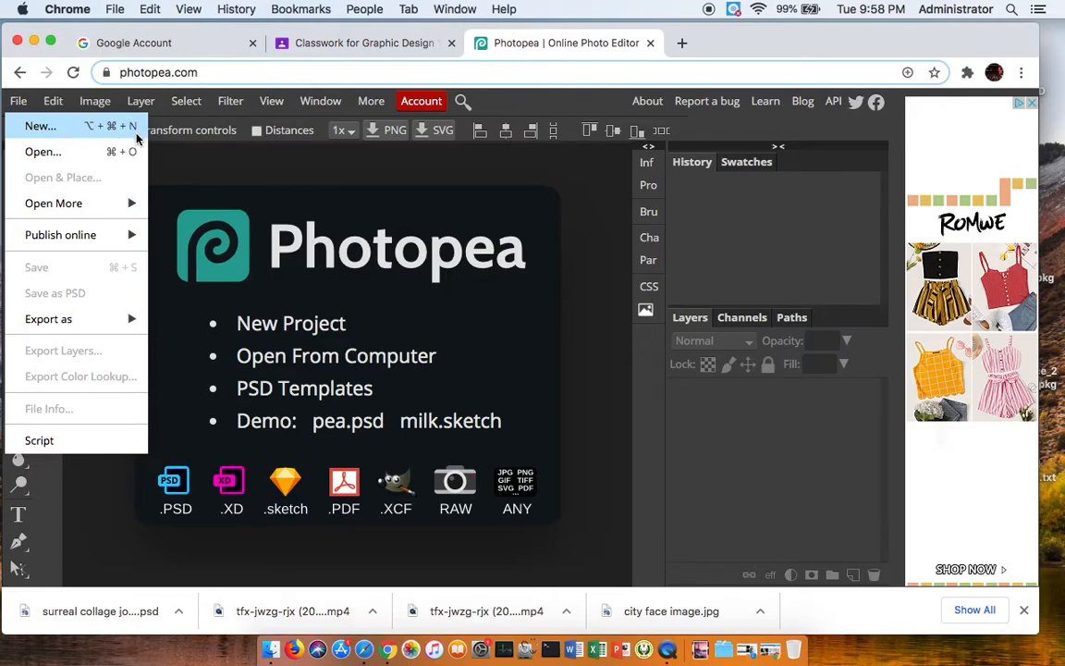
left_click(66, 130)
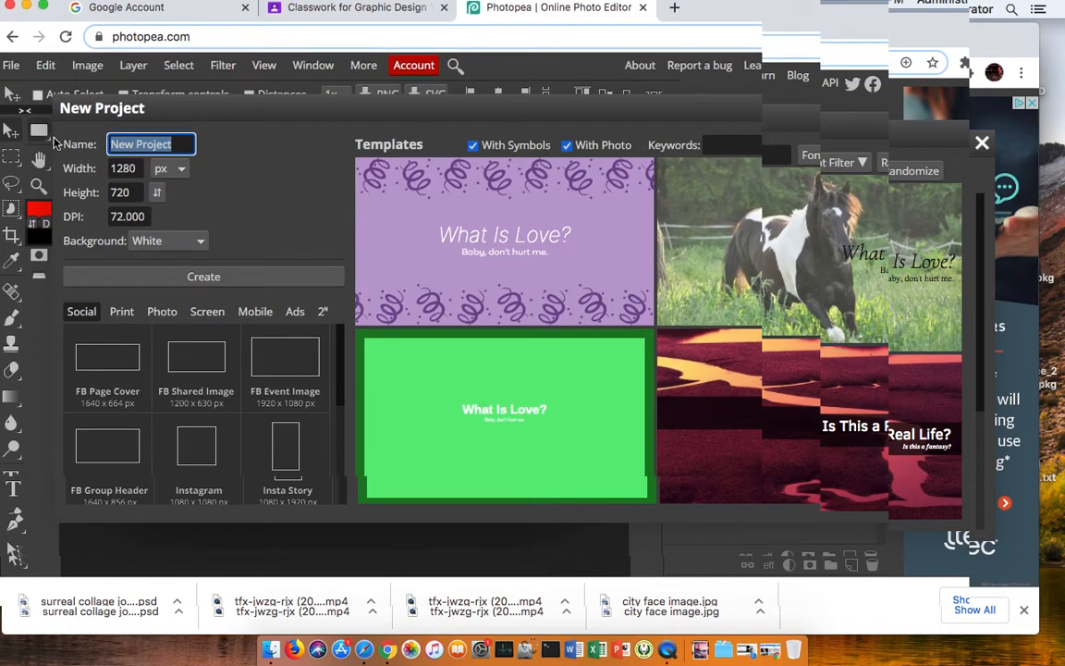
type("surreal collage")
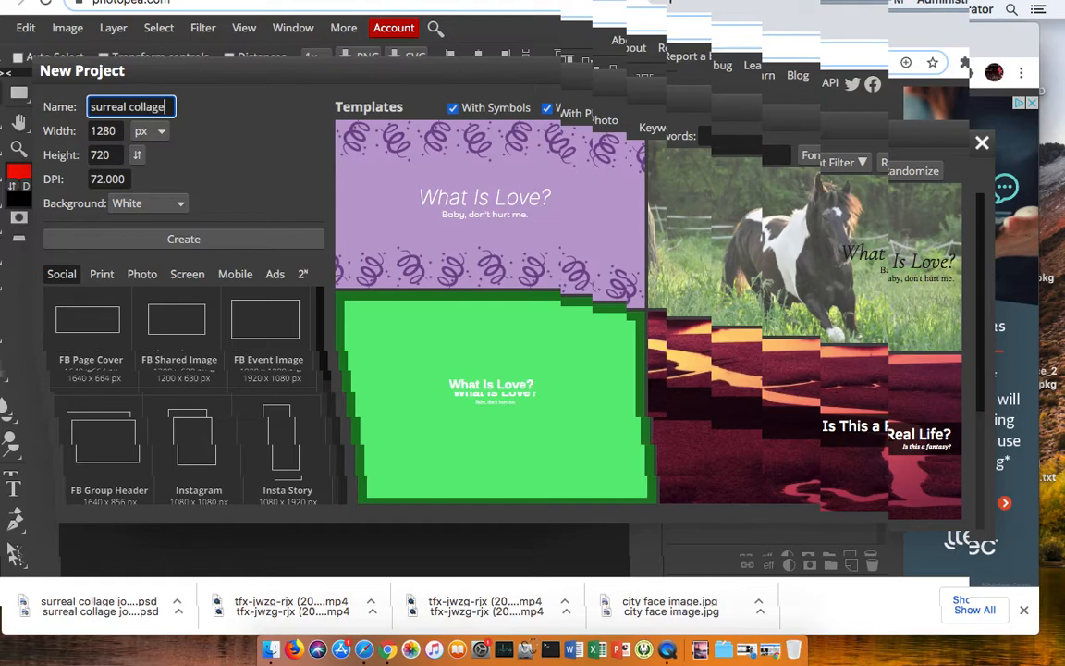
type("john")
Apply the Letter print preset (8.5 x 11 in) to the new project
scroll(145, 321, "down", 3)
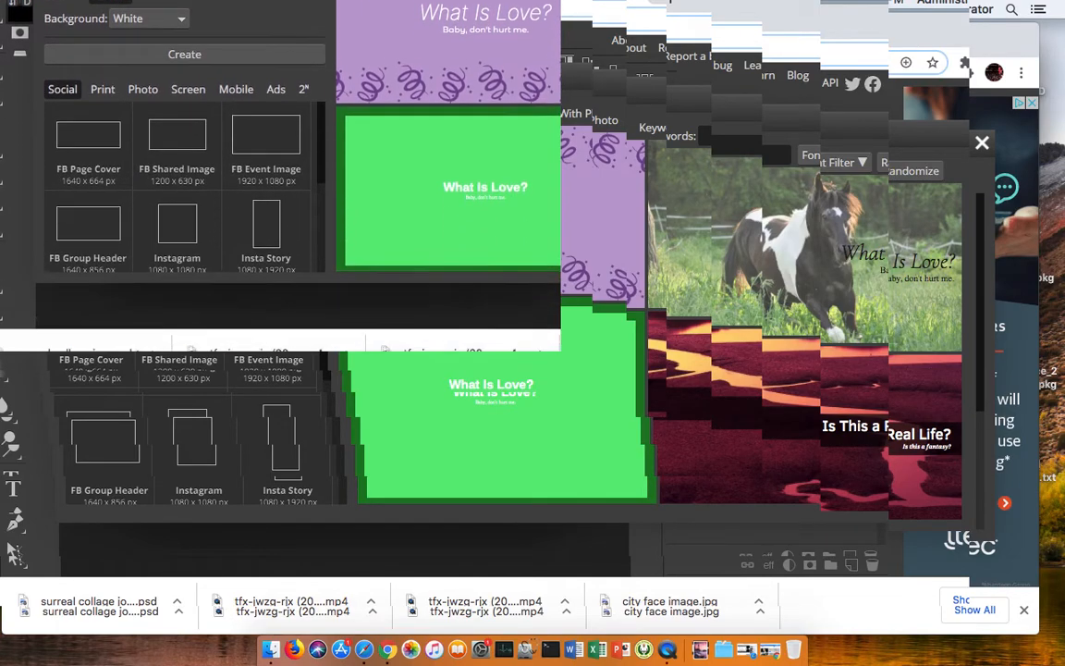
left_click(102, 84)
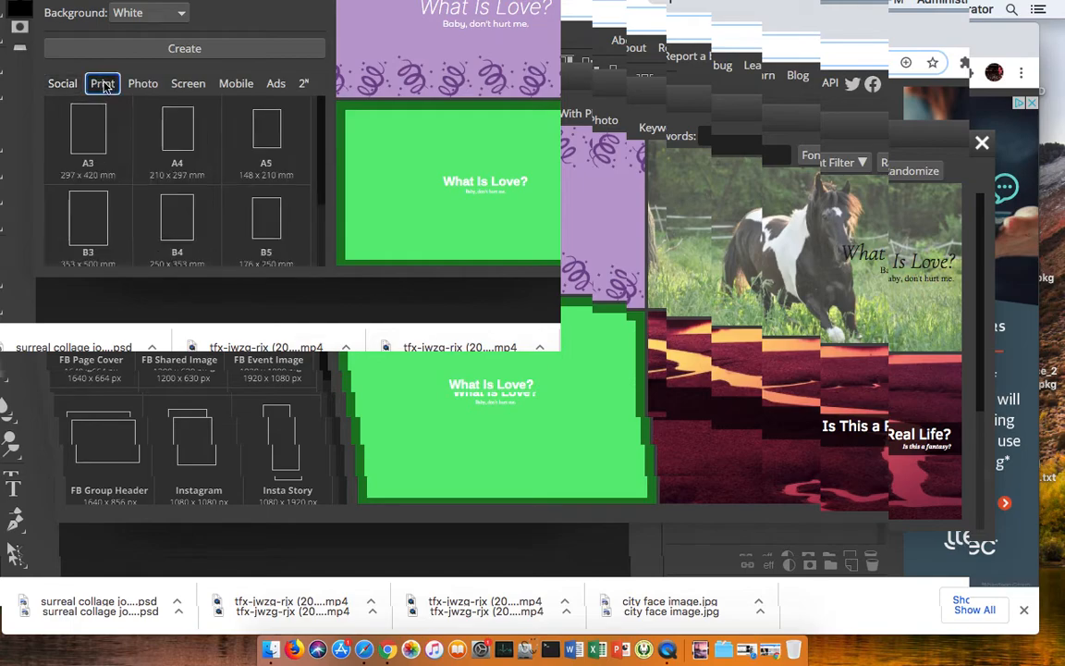
scroll(101, 190, "down", 2)
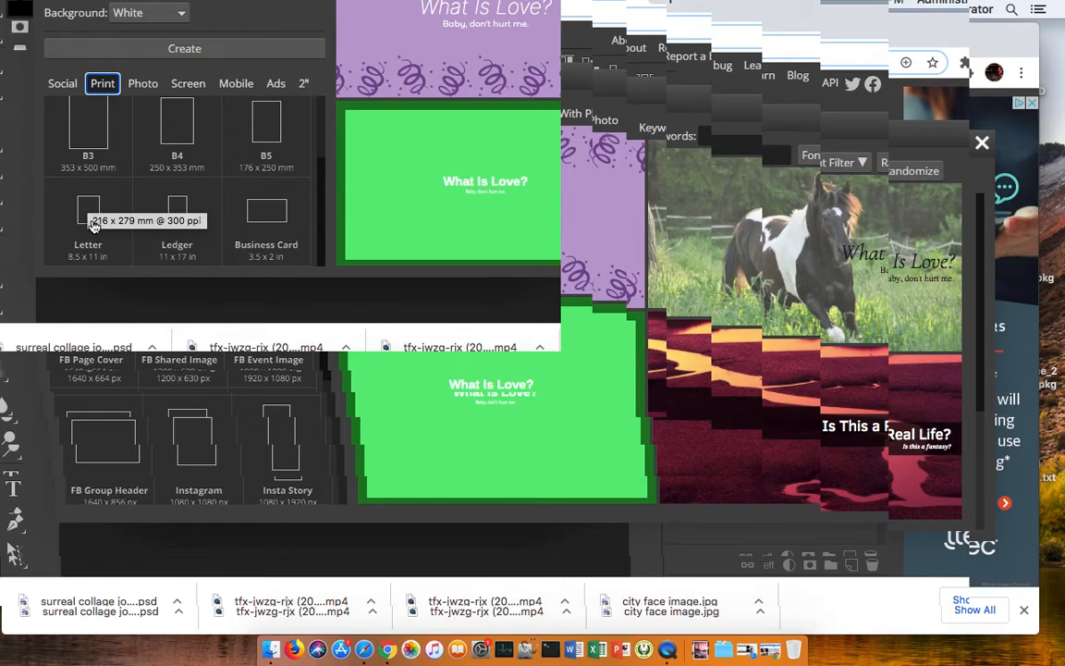
left_click(93, 225)
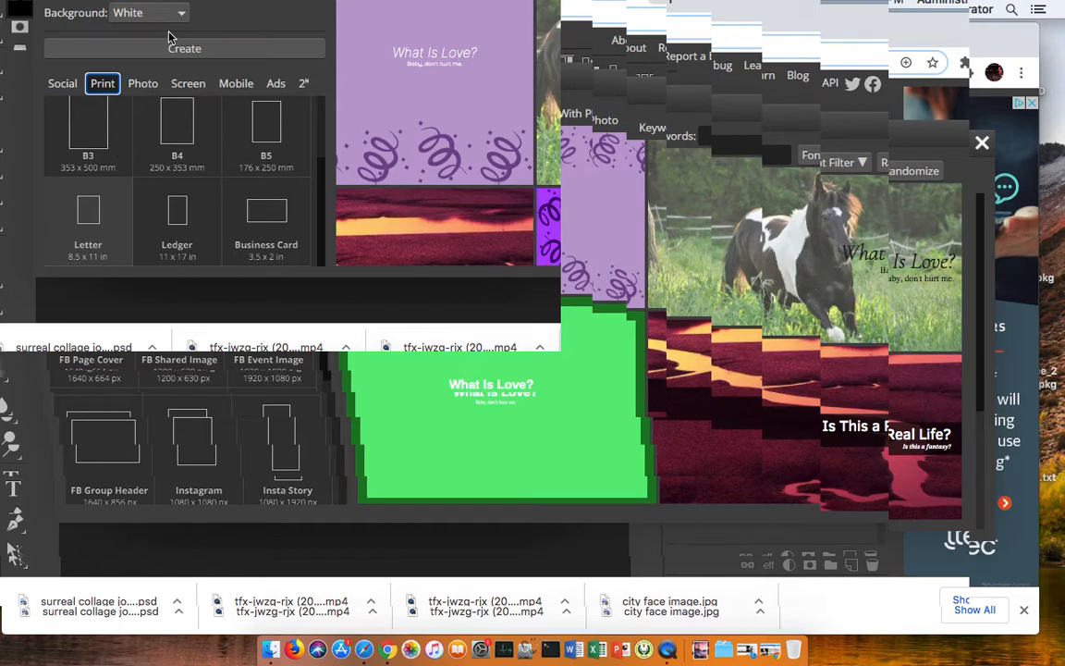
scroll(167, 35, "up", 4)
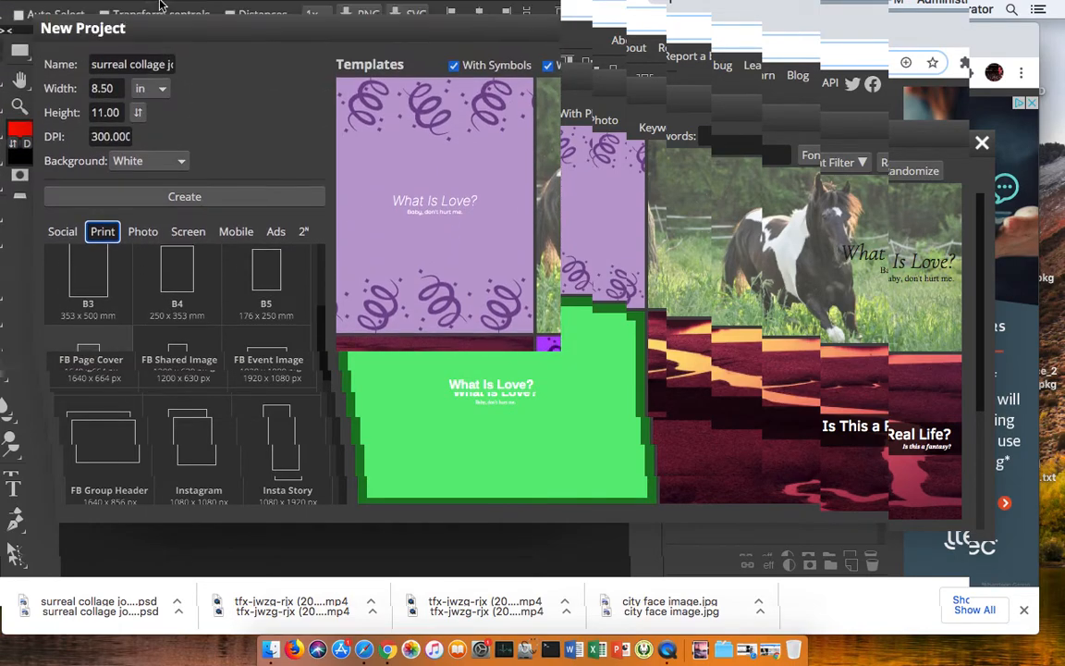
Check the new project's width, height, DPI and background settings
double_click(102, 91)
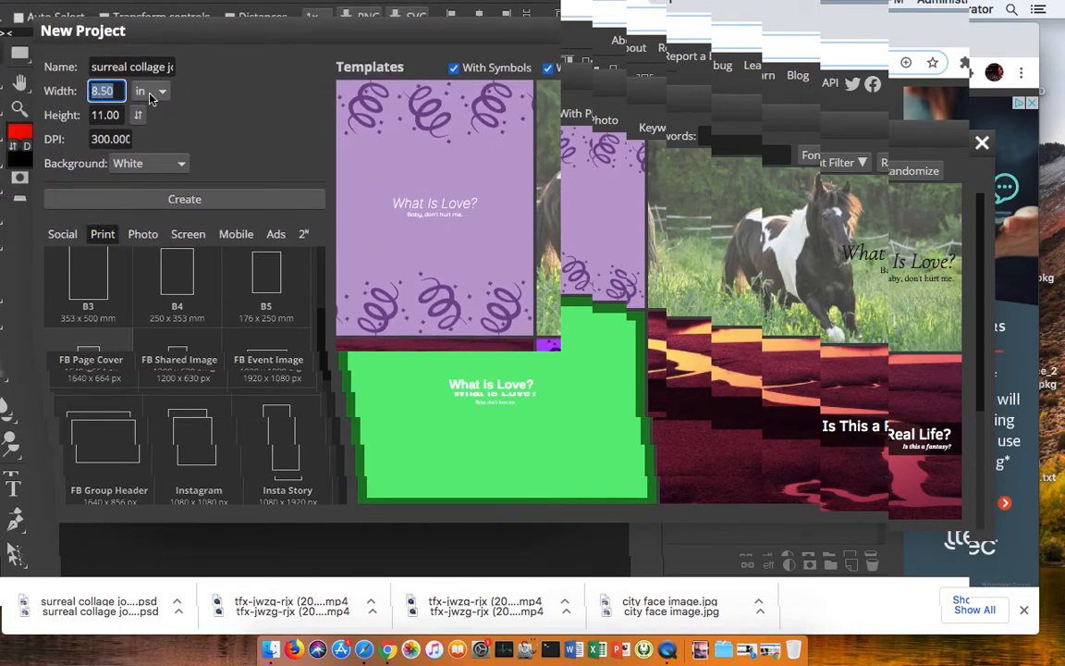
double_click(117, 114)
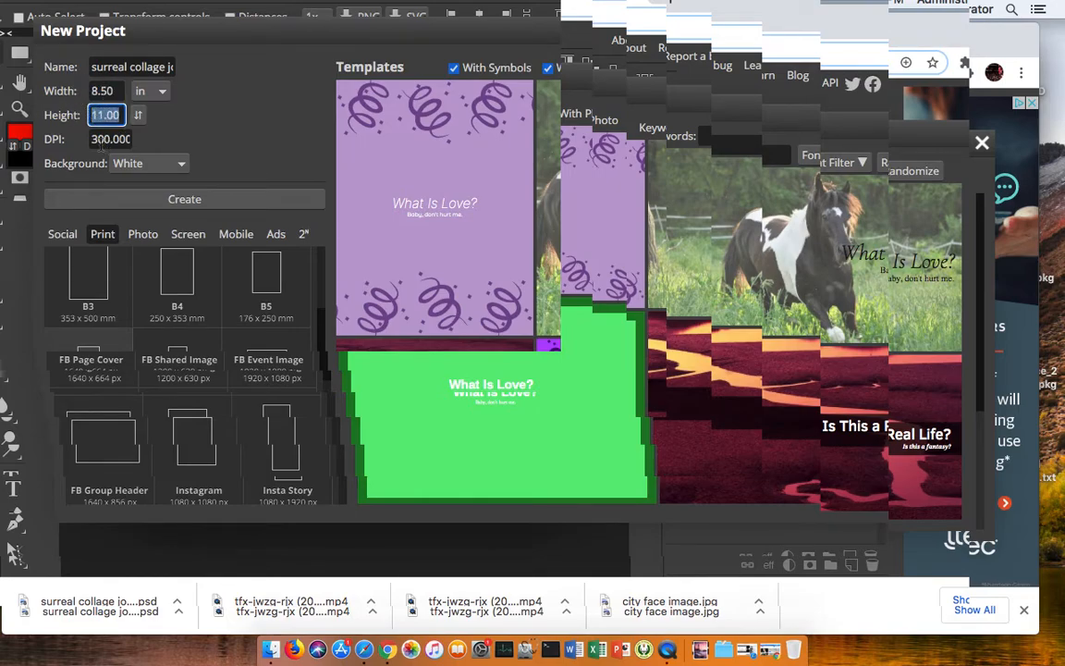
left_click_drag(92, 139, 137, 161)
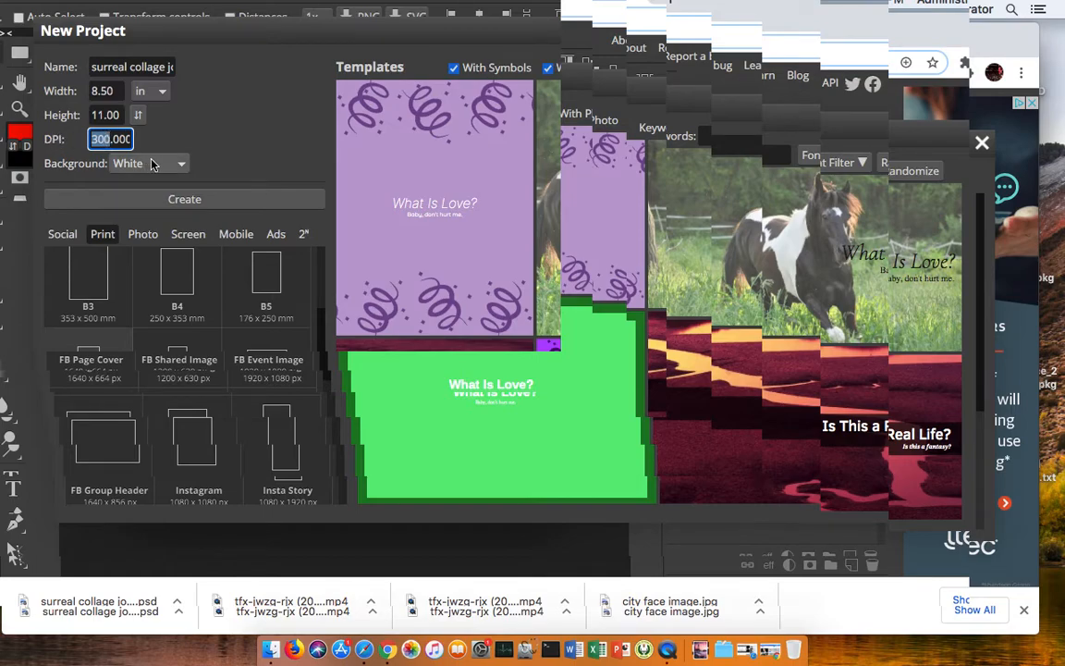
left_click(153, 163)
left_click(153, 164)
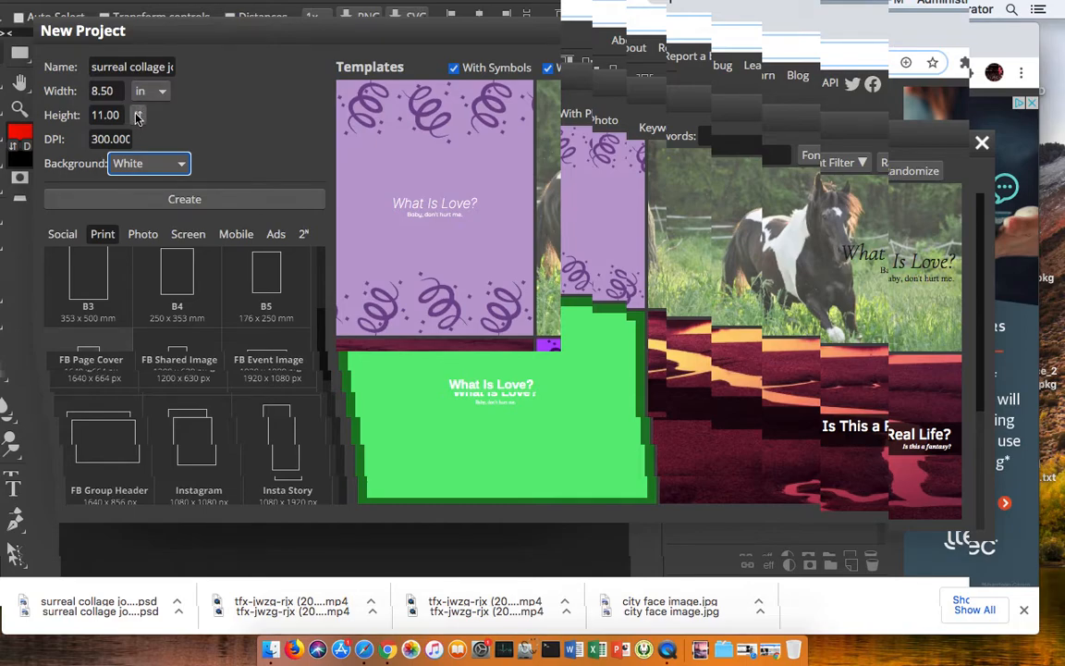
Create the project in portrait orientation, 8.50 in wide and 11.00 in high
left_click(138, 114)
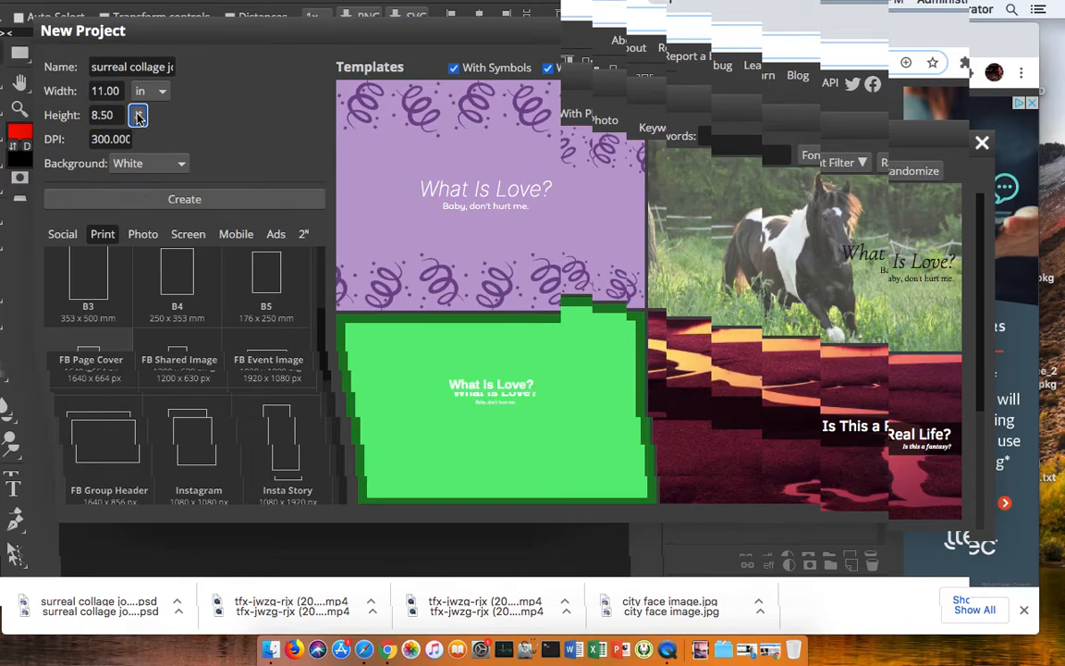
left_click(139, 115)
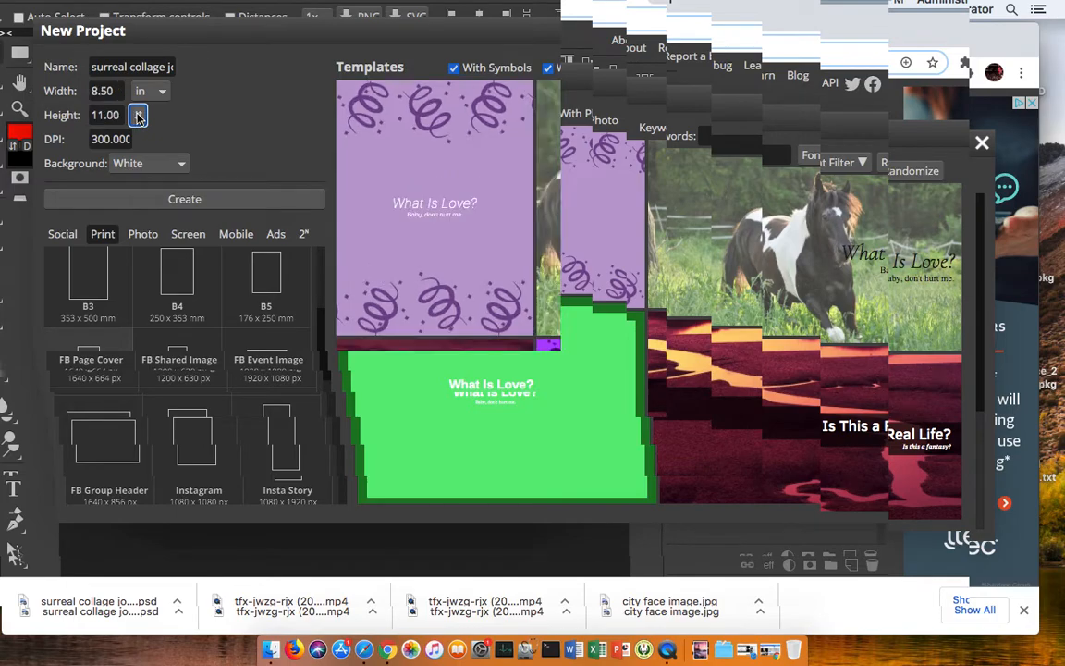
left_click(182, 200)
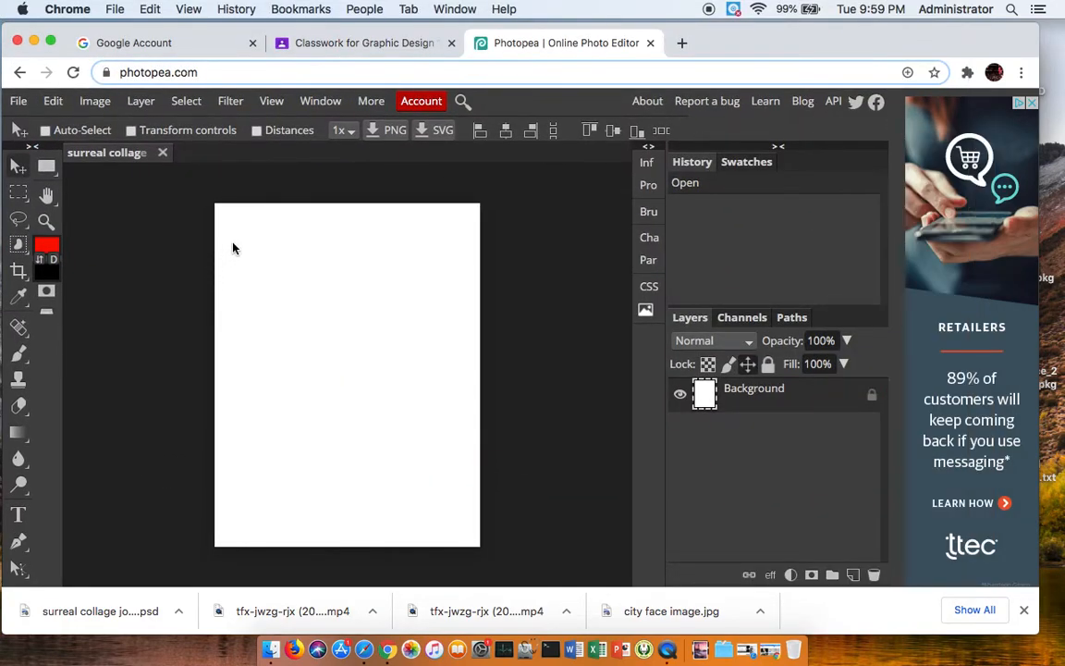
Zoom in and out on the blank canvas and fit the whole page to the work area
left_click(272, 101)
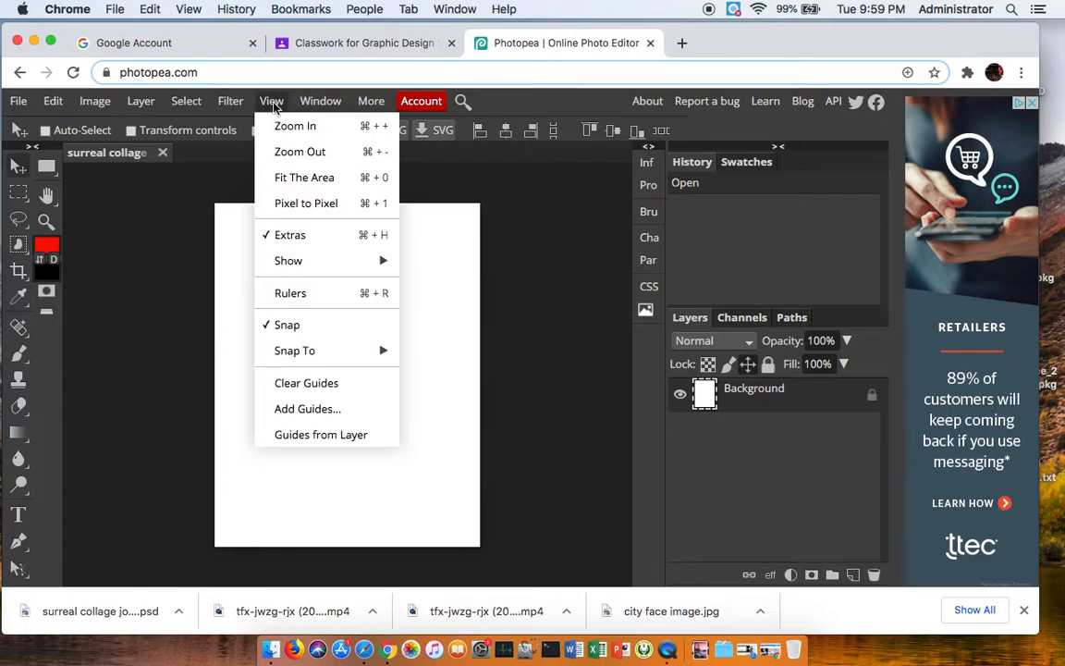
left_click(287, 124)
left_click(272, 104)
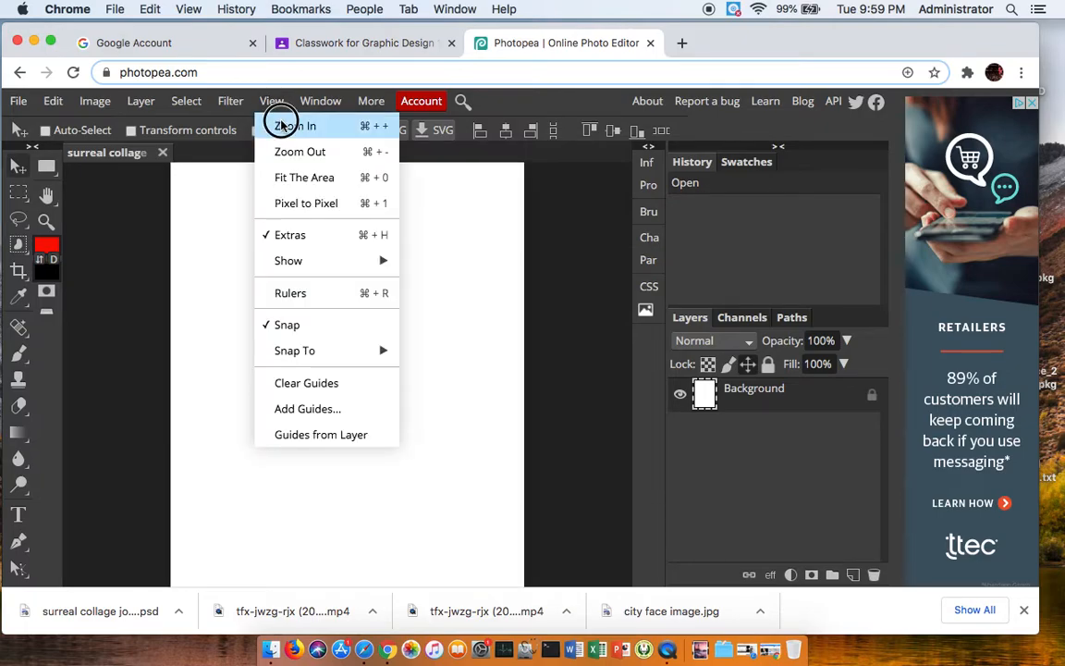
left_click(294, 127)
left_click(270, 102)
left_click(283, 148)
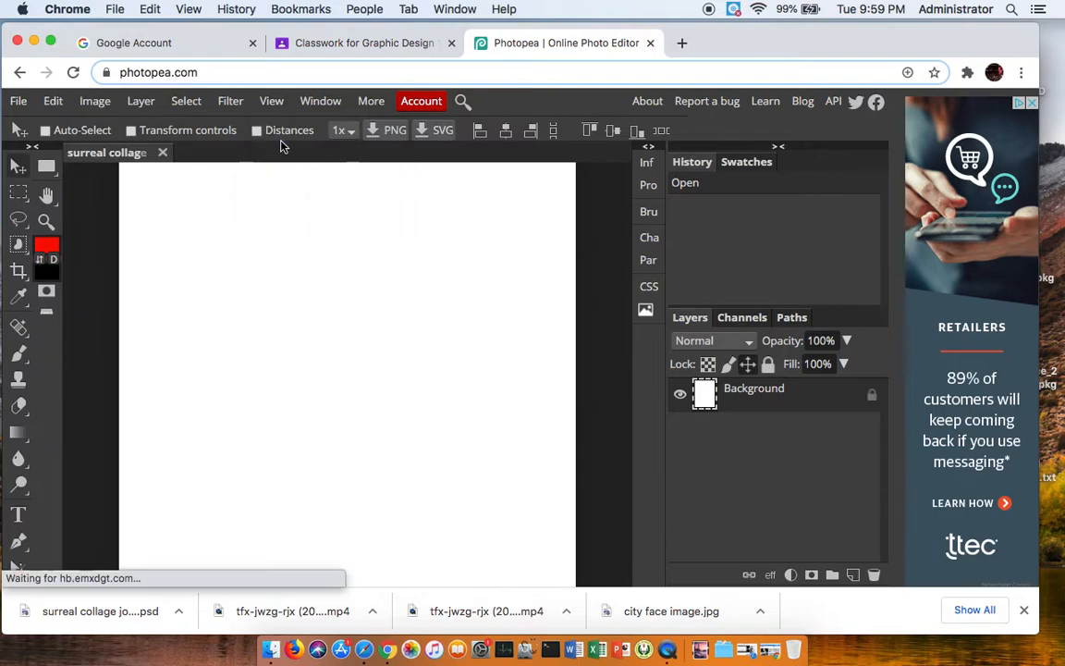
left_click(271, 102)
left_click(281, 150)
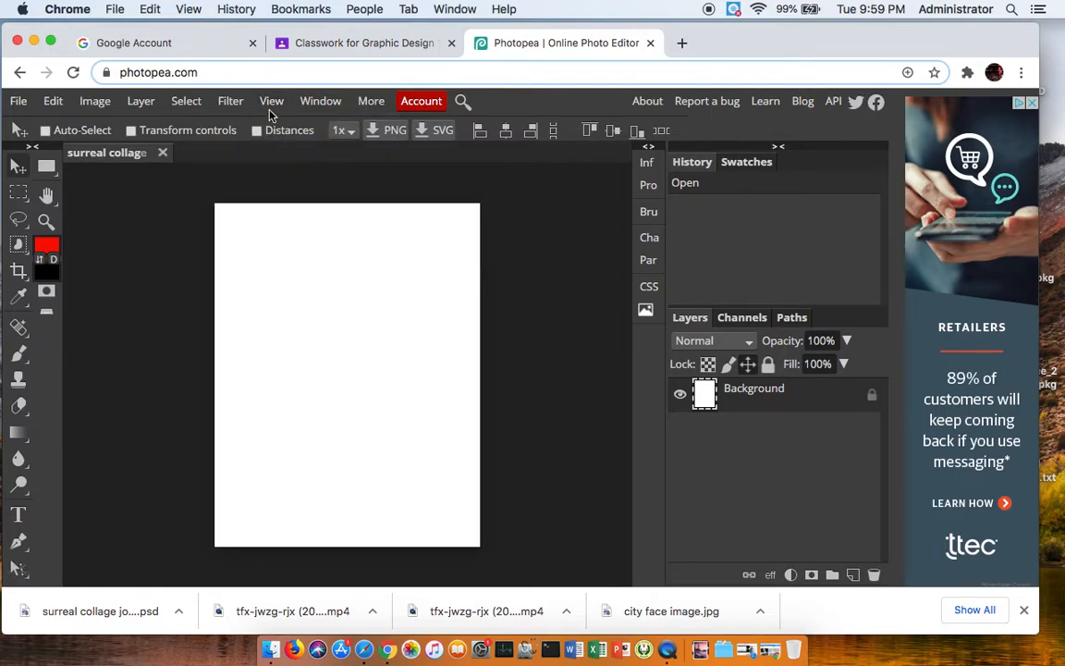
left_click(270, 103)
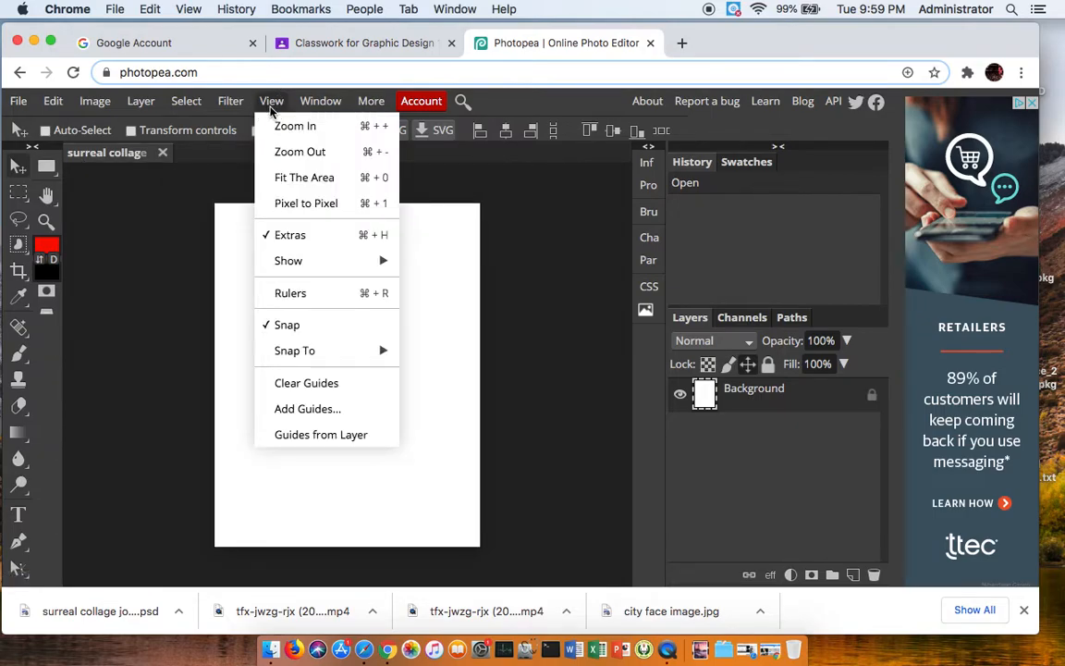
left_click(342, 177)
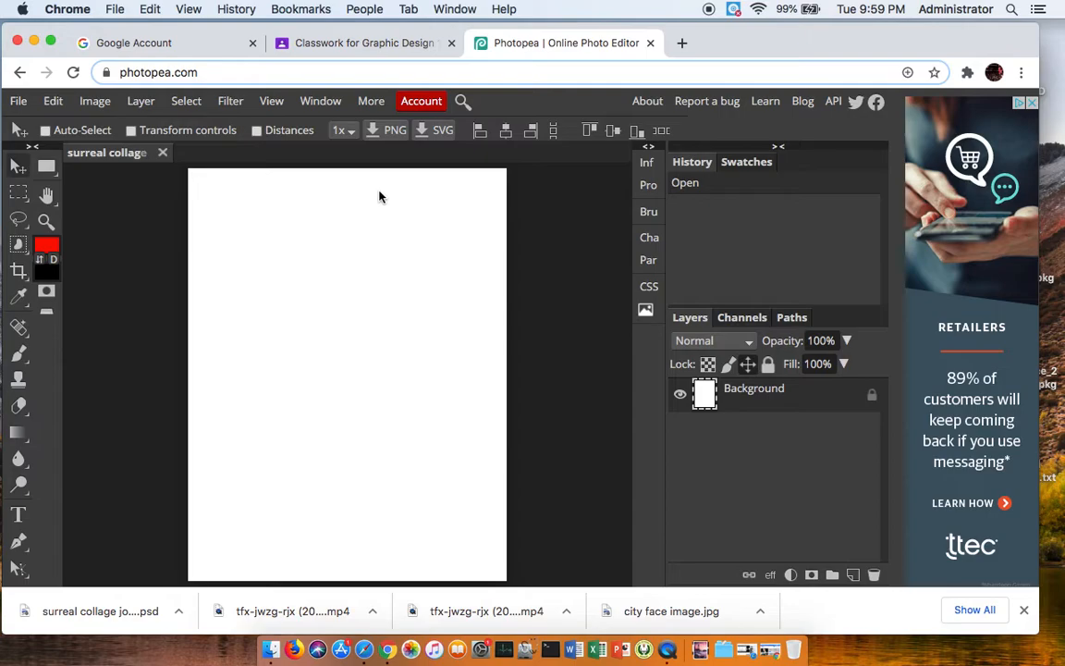
Zoom in twice on the canvas, pan it with the Hand tool, and return to the fitted page view
left_click(270, 101)
left_click(305, 127)
left_click(272, 101)
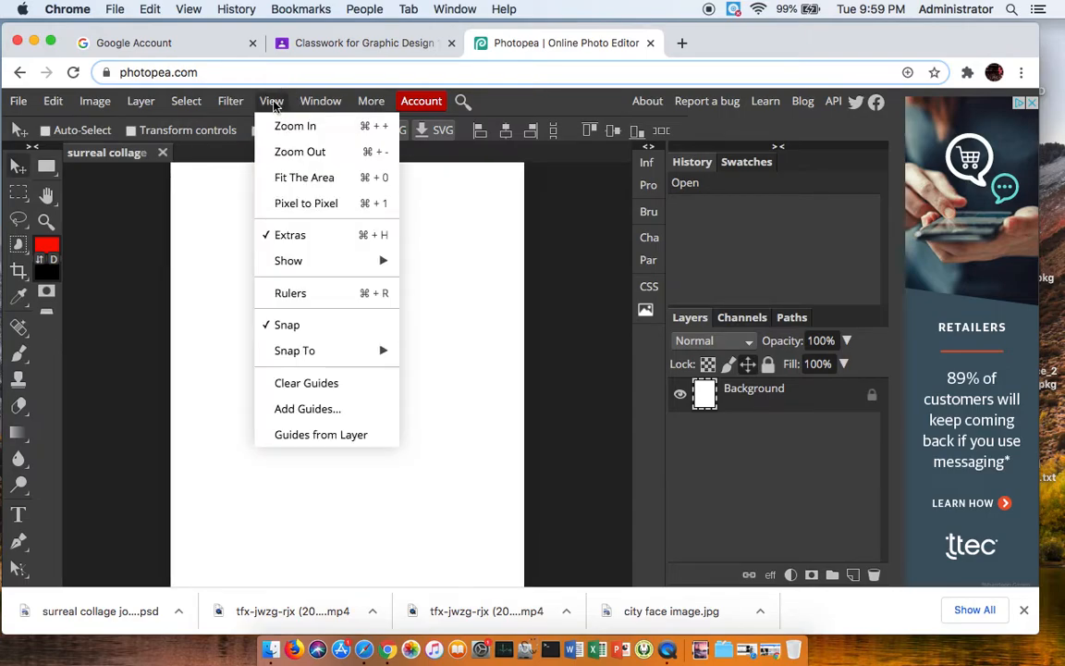
left_click(288, 126)
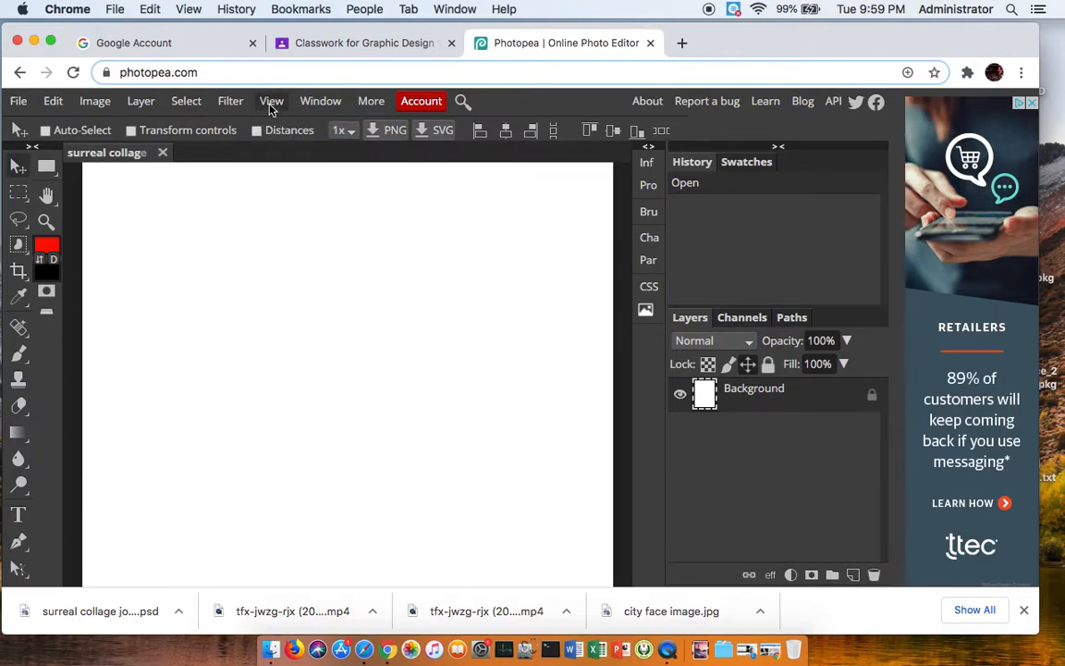
left_click(47, 196)
left_click_drag(289, 311, 331, 270)
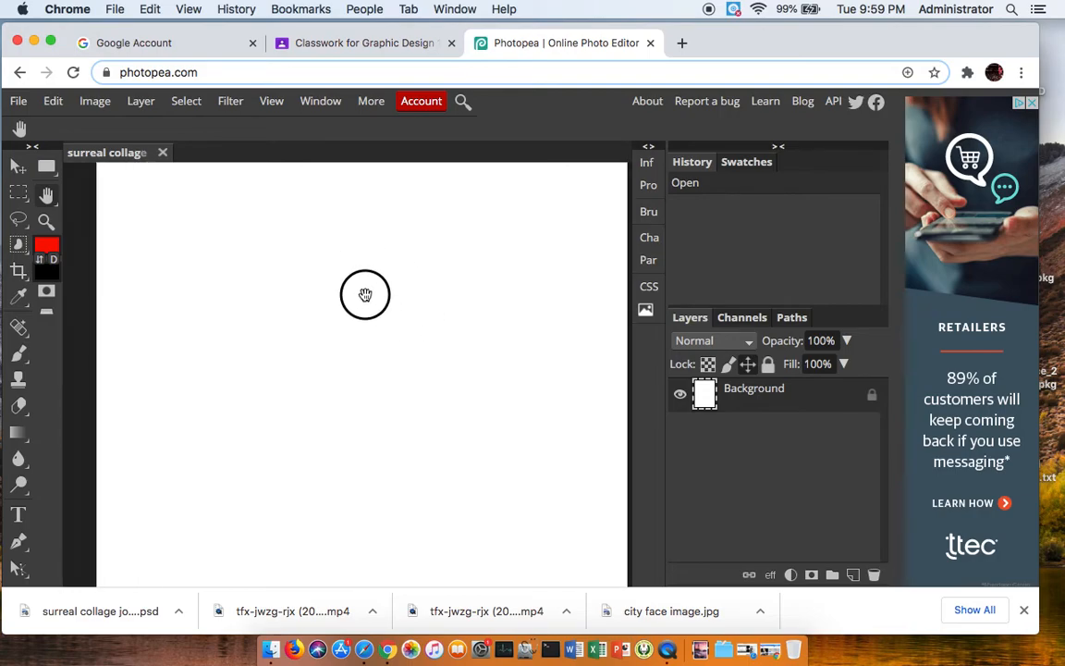
left_click(271, 102)
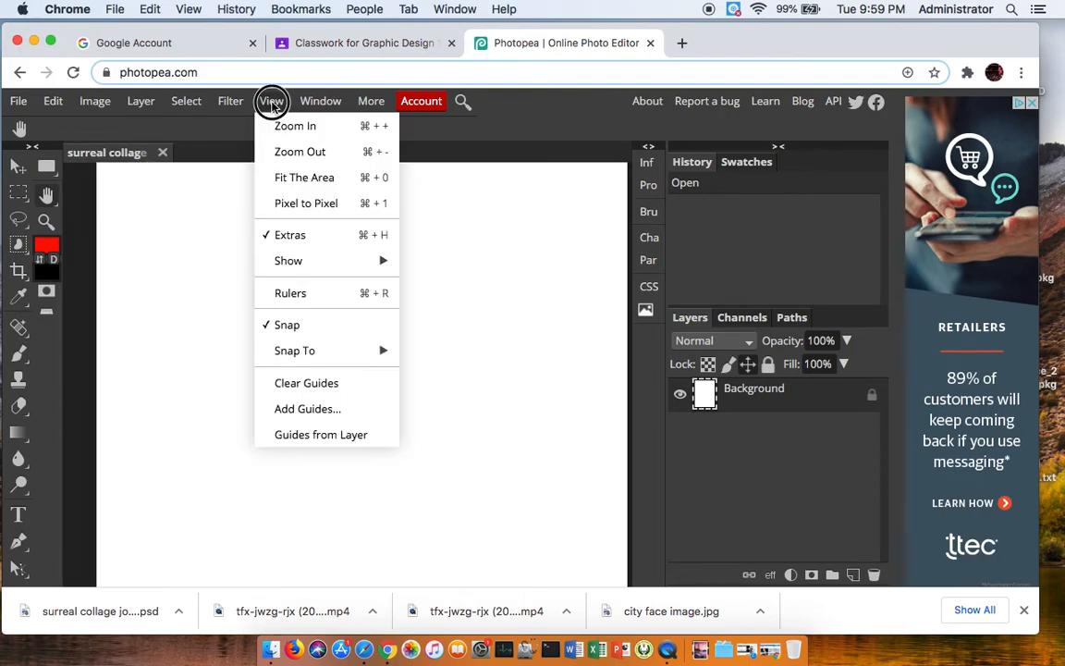
left_click(330, 178)
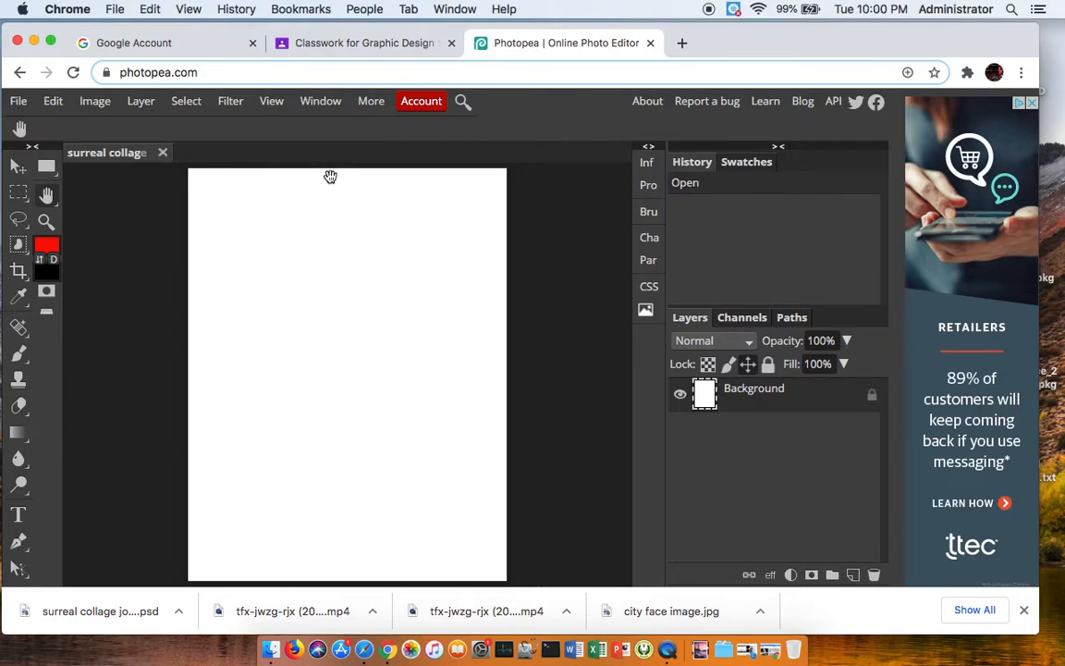
left_click_drag(727, 53, 740, 21)
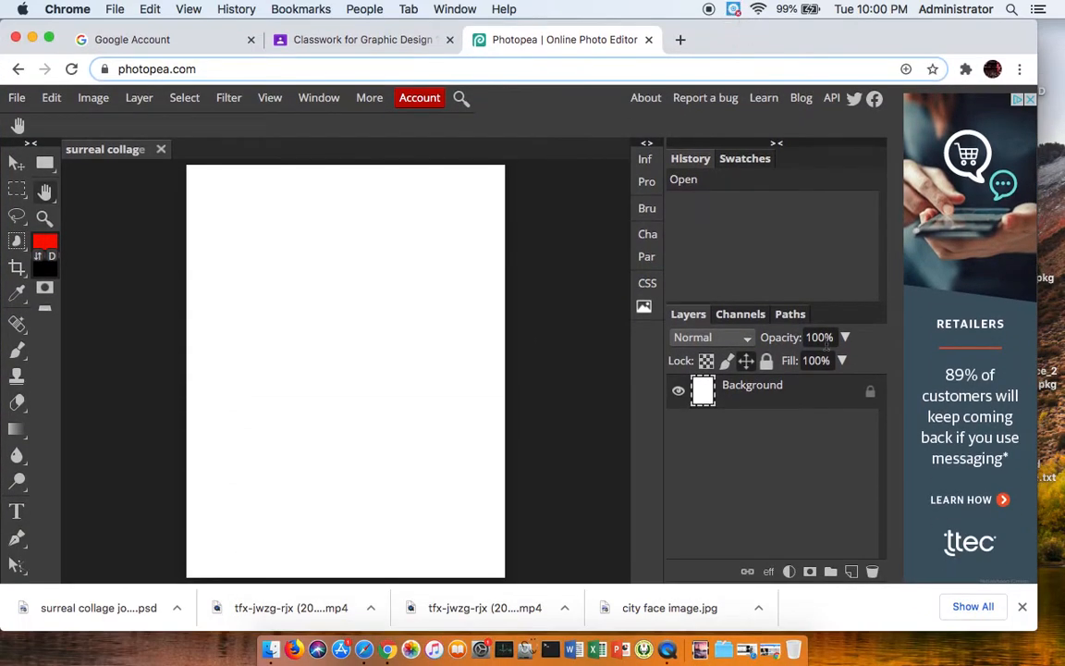
Switch to the Yahoo browser window, search images for "background", and limit the results to large size
left_click(771, 651)
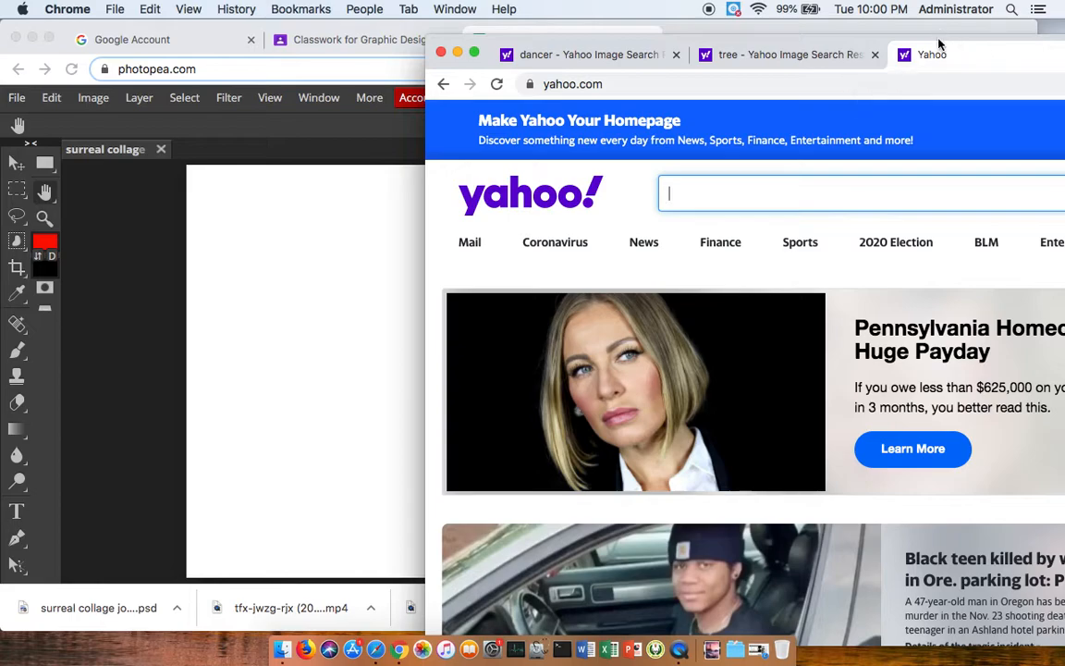
left_click_drag(935, 41, 665, 12)
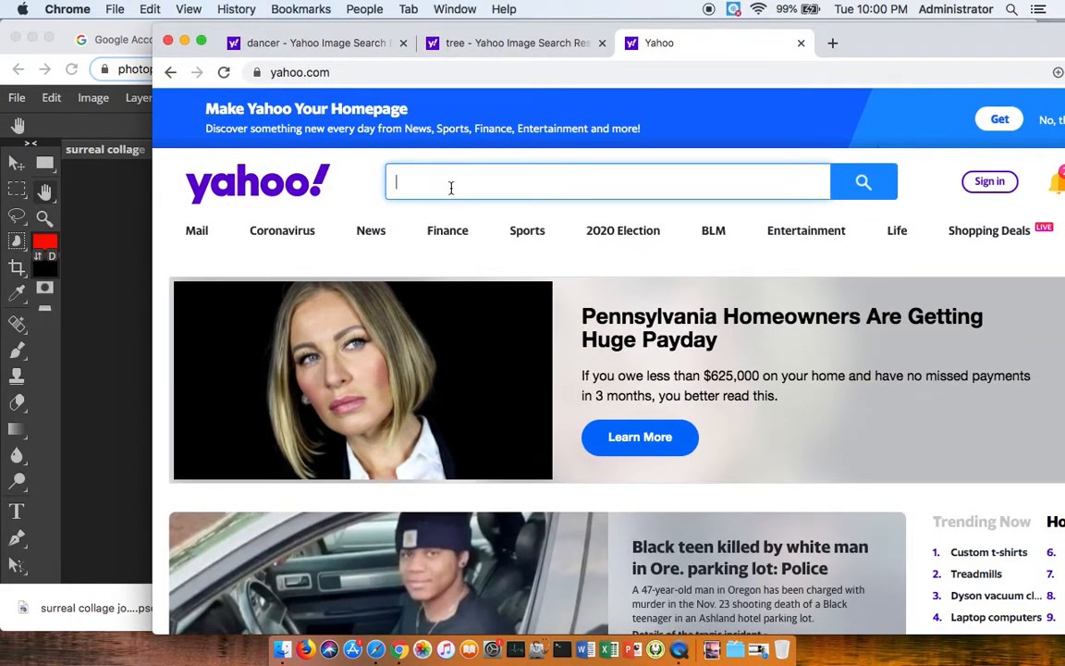
type("backgr")
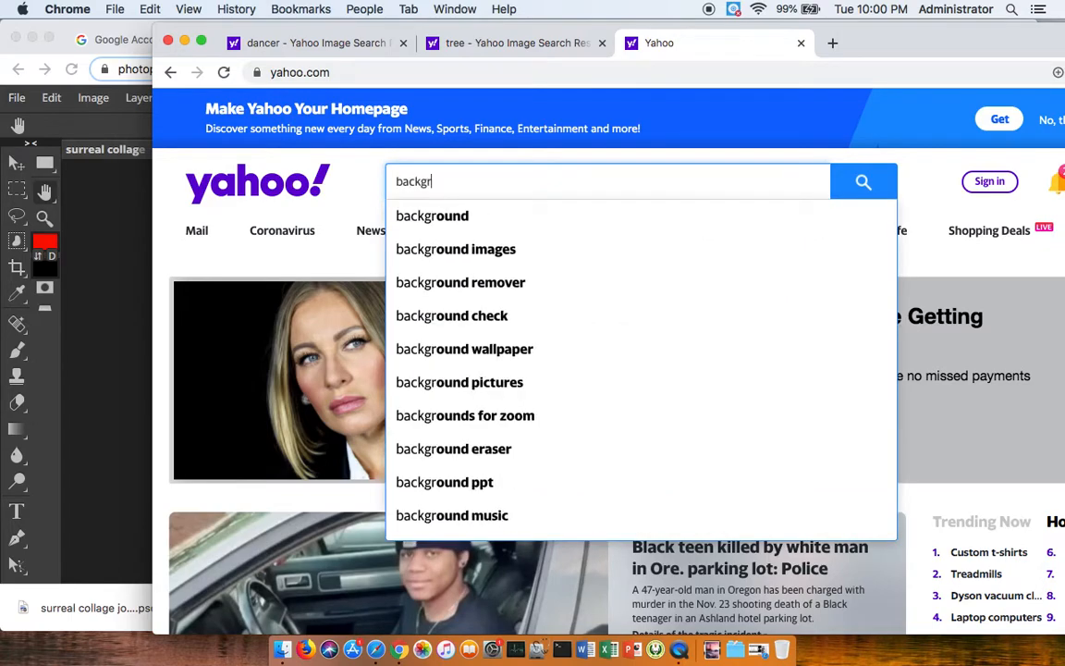
type("ound")
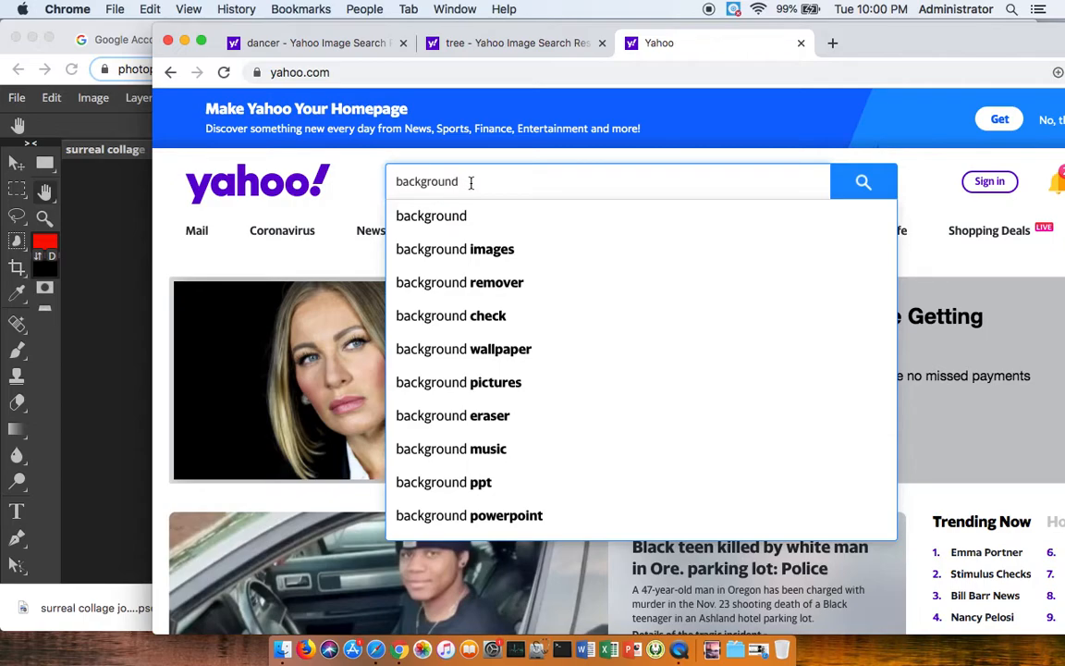
left_click(861, 183)
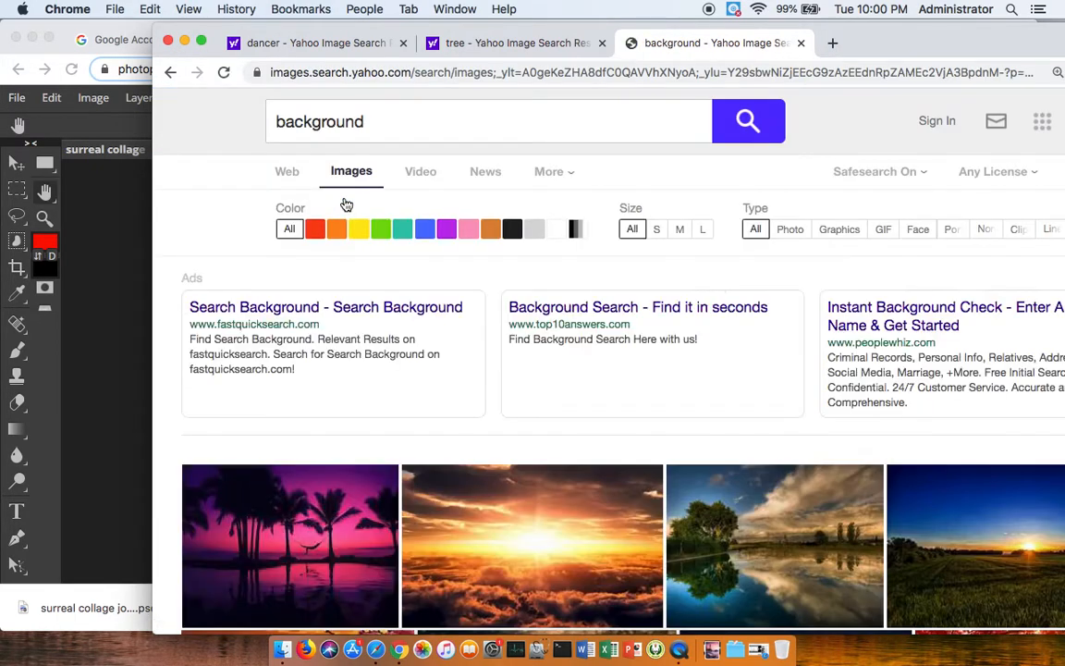
left_click(703, 231)
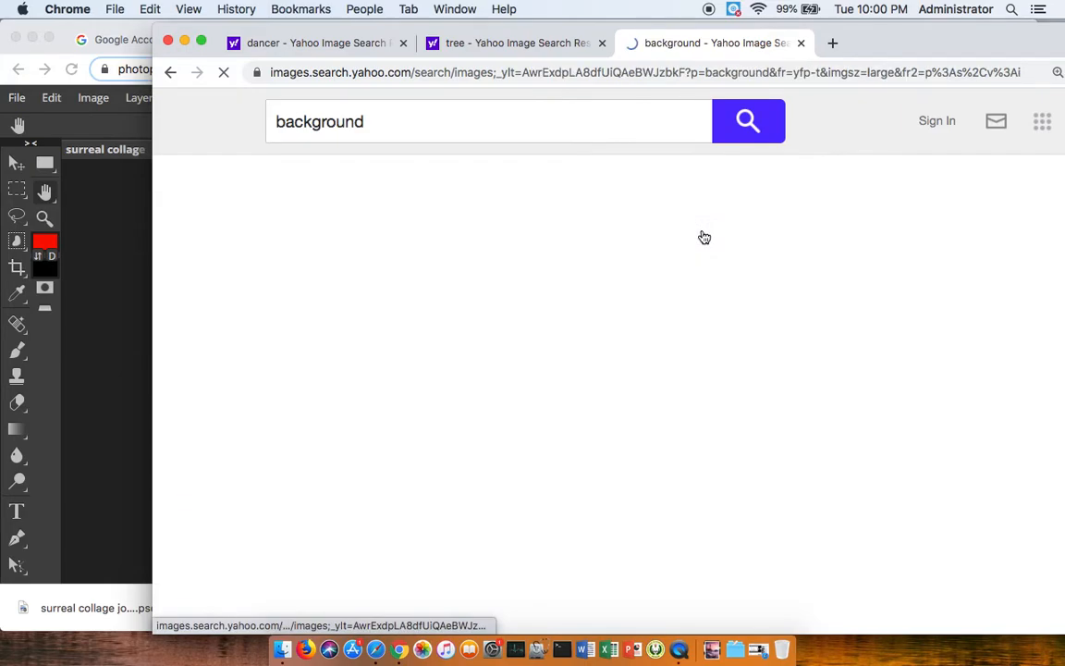
Open the pink sunset lake picture with rocks from the results and place it in the surreal collage project in Photopea
scroll(625, 363, "down", 10)
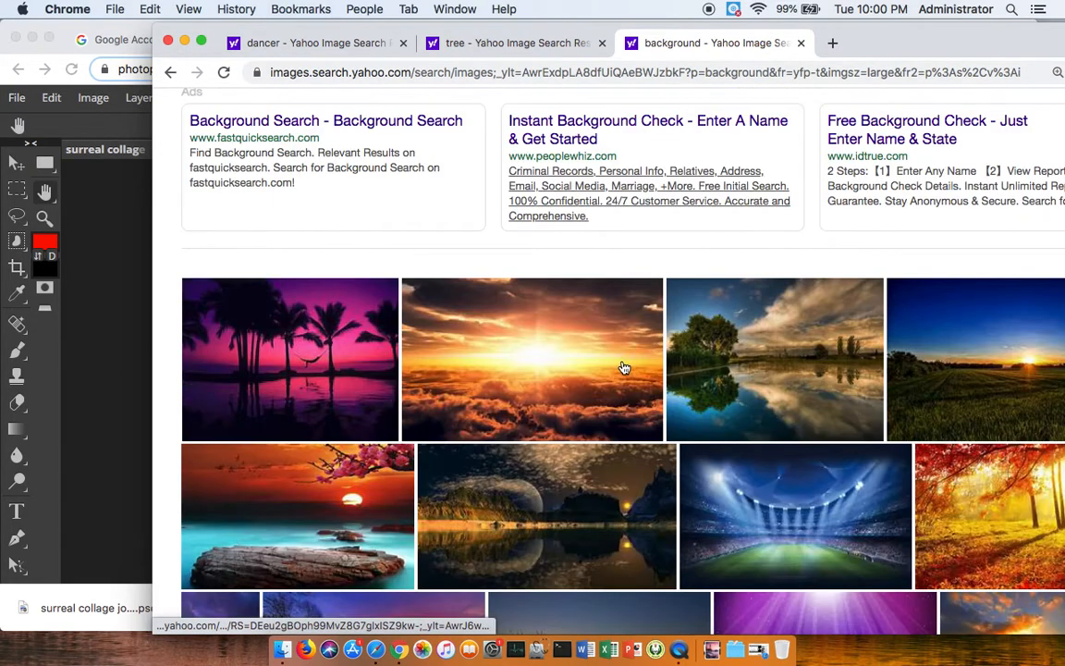
scroll(624, 368, "down", 5)
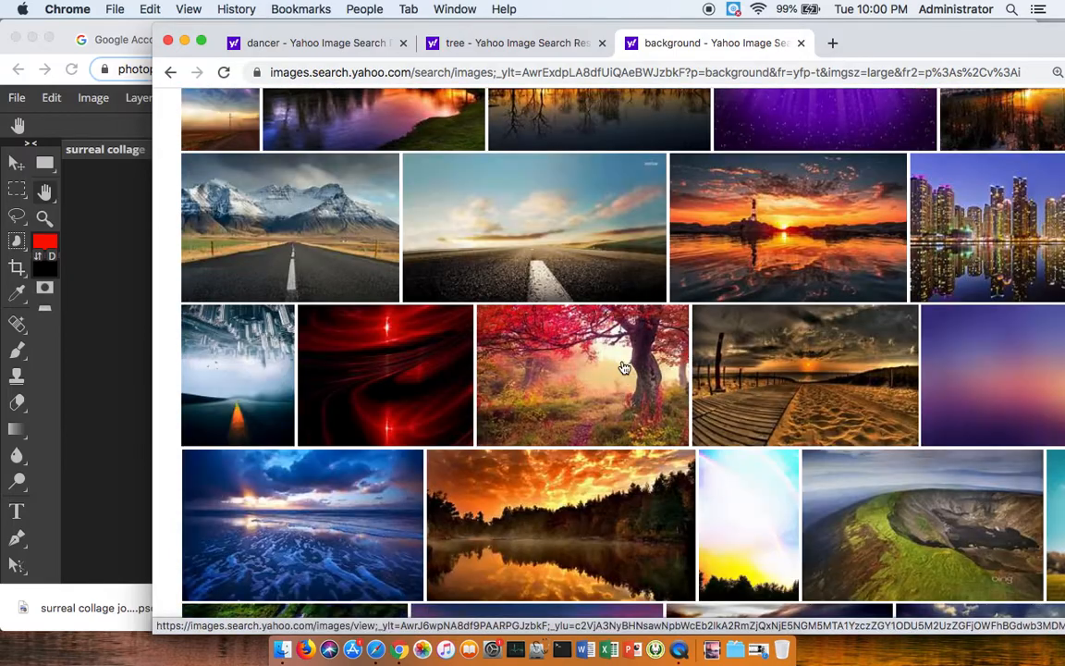
scroll(624, 368, "down", 6)
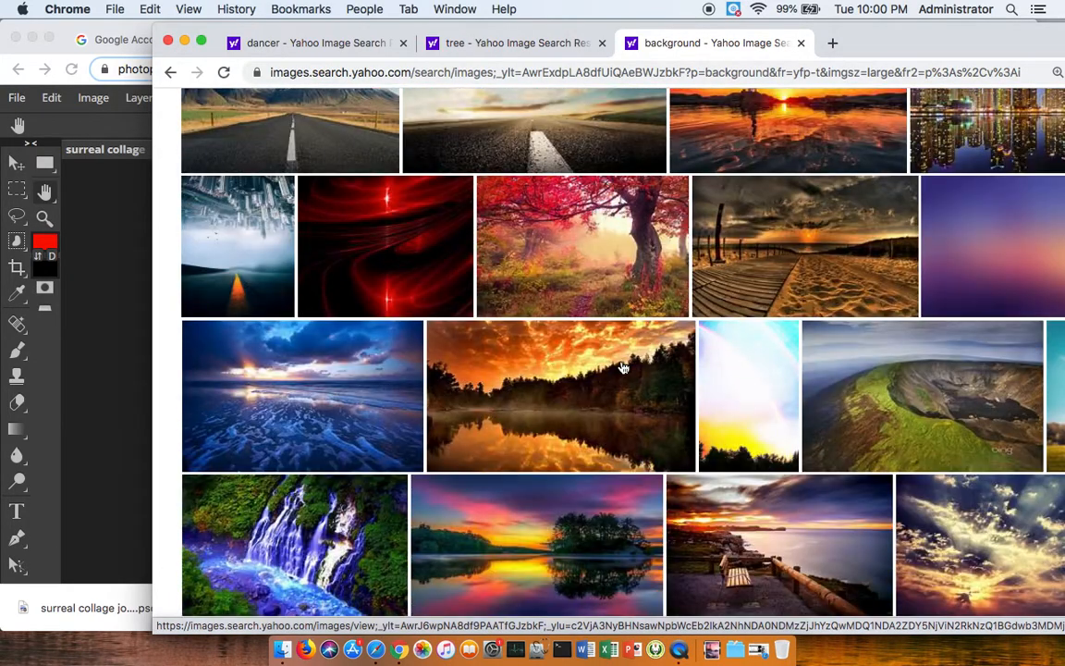
scroll(624, 368, "down", 10)
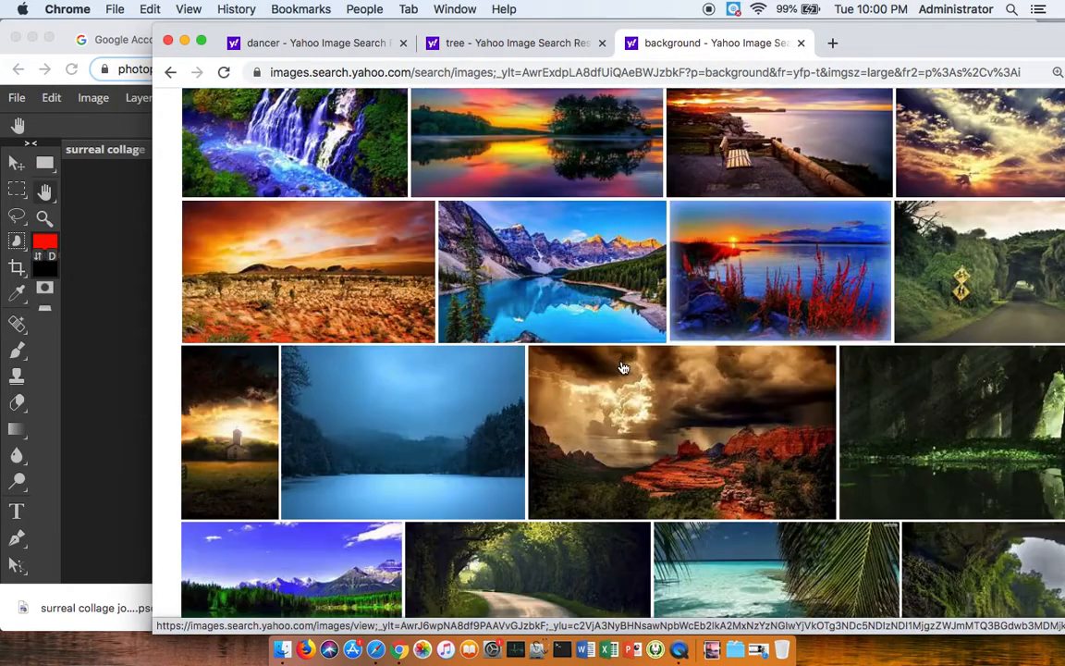
scroll(620, 367, "down", 5)
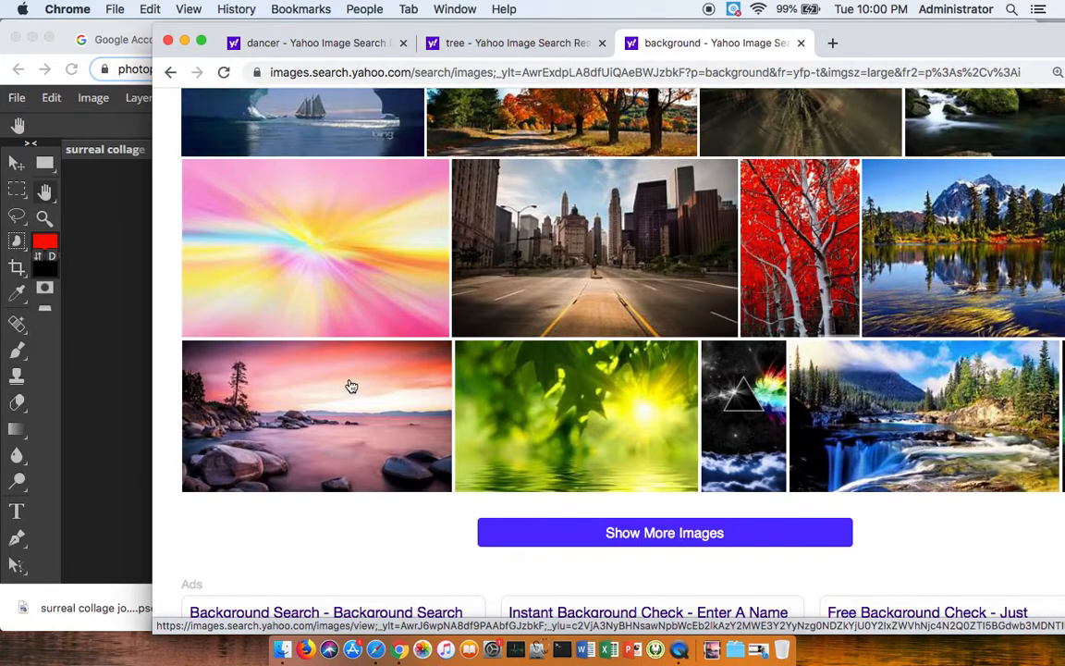
left_click(335, 416)
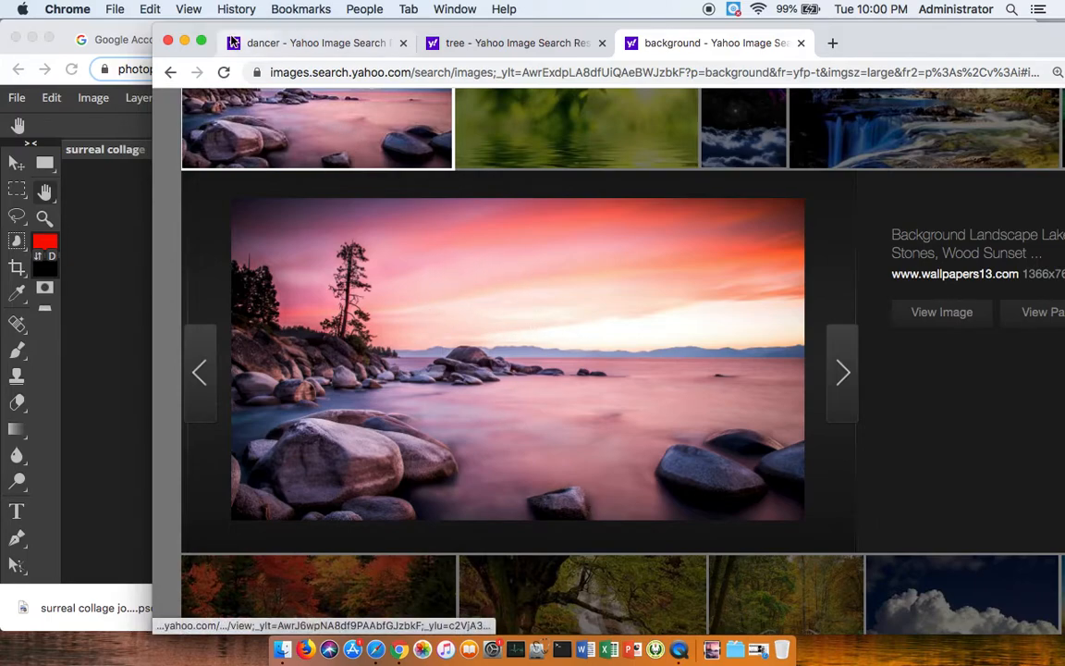
left_click_drag(212, 32, 528, 77)
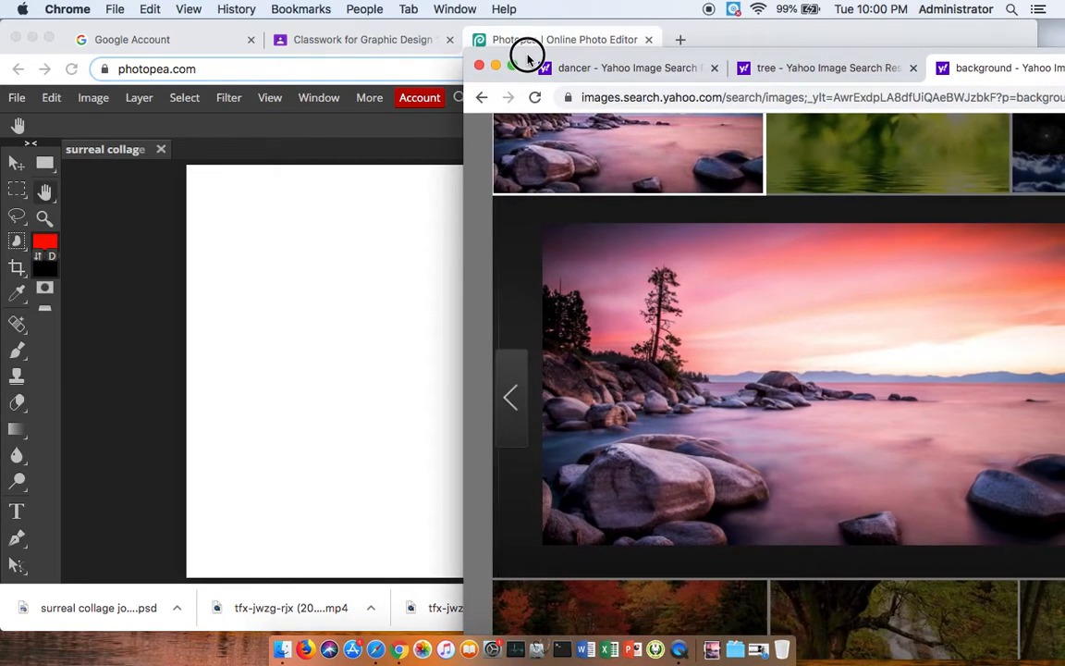
left_click_drag(636, 312, 313, 286)
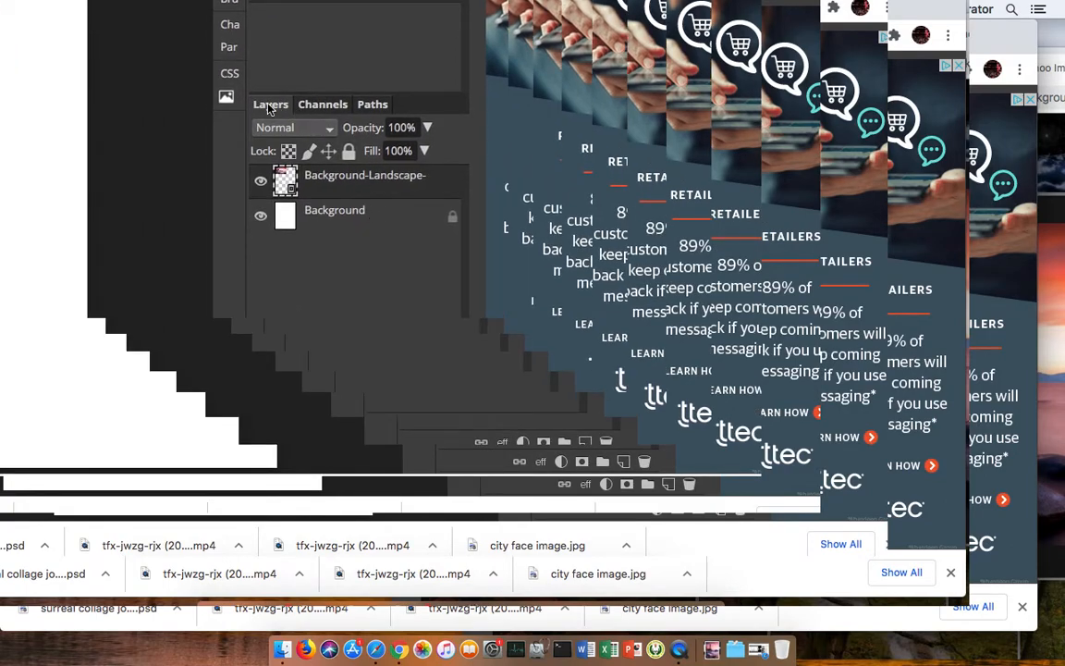
Rename the placed landscape layer as "rocks and water" and rasterize it
double_click(335, 176)
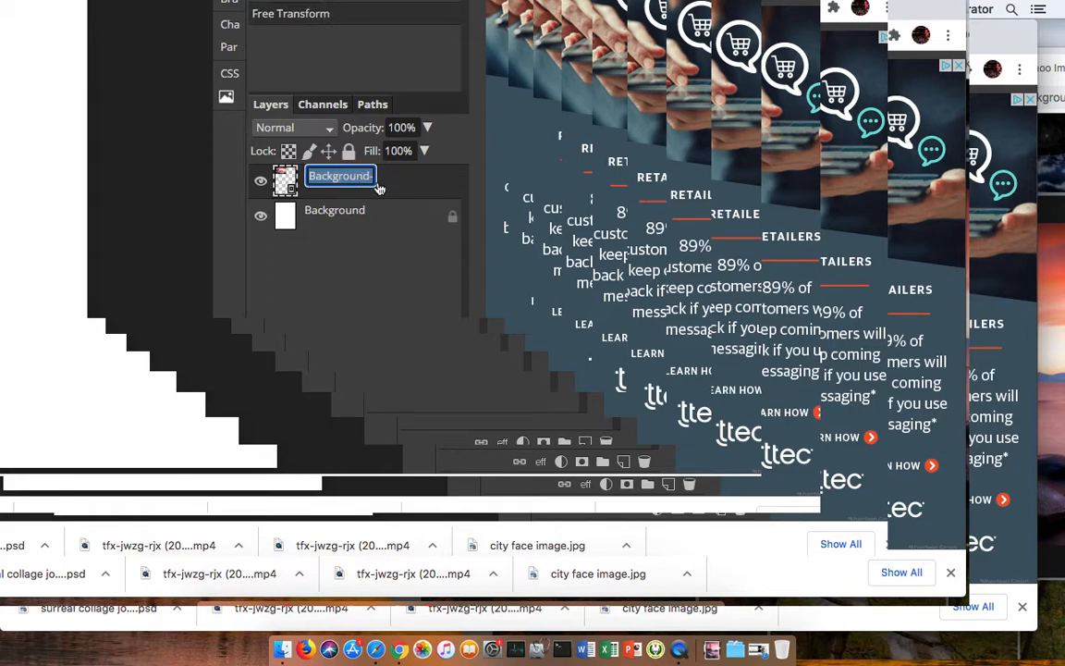
type("rock")
type("s and wad")
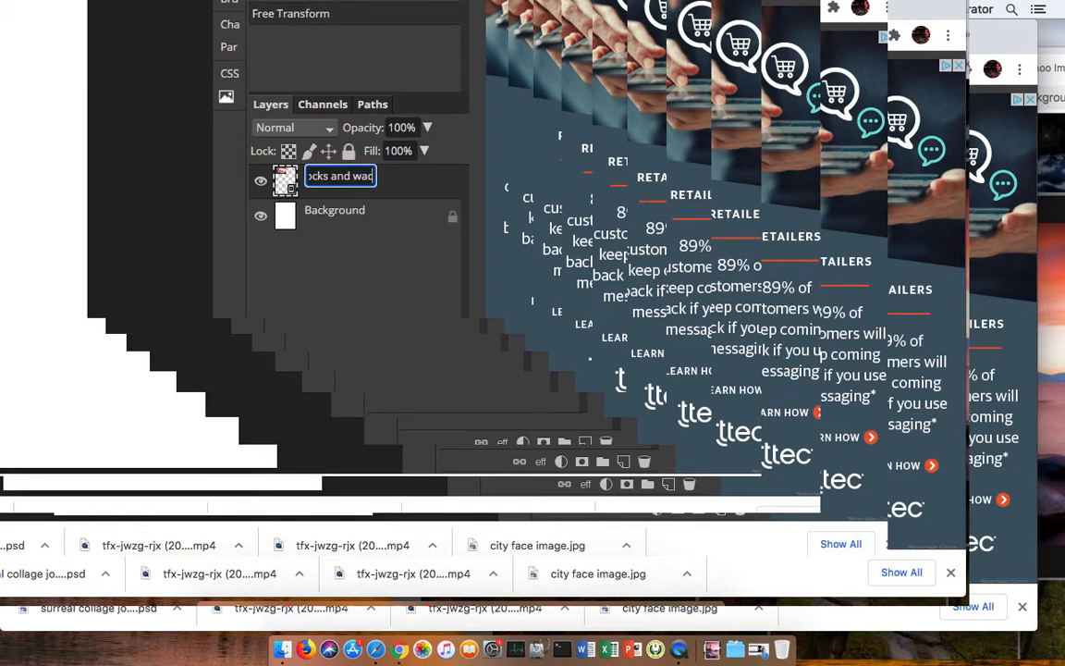
key("BackSpace")
type("ter")
key("Return")
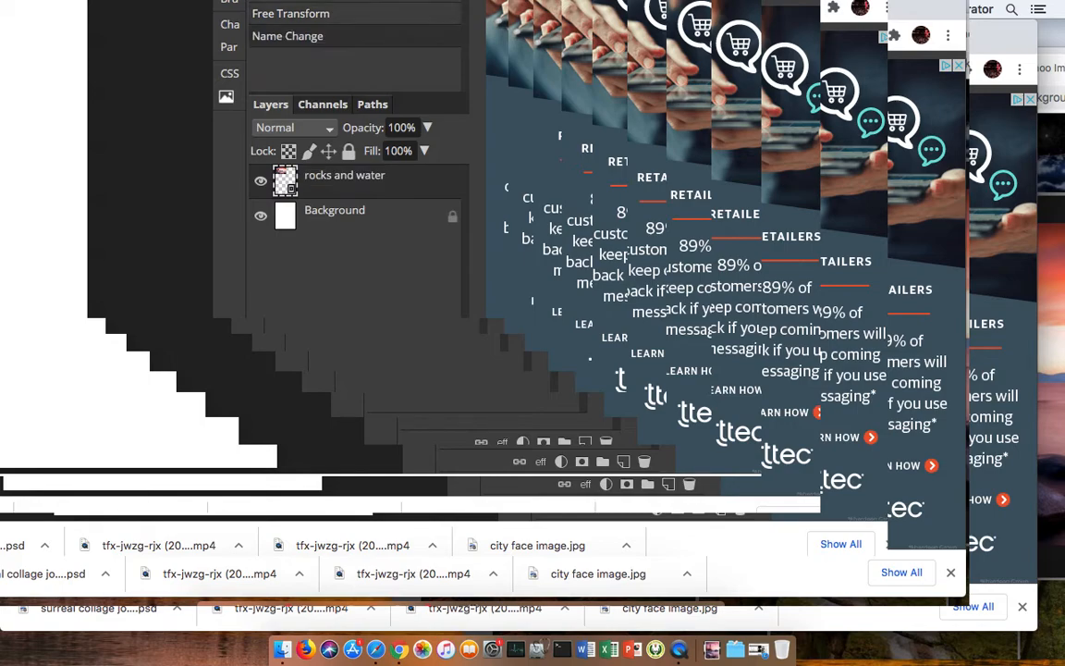
right_click(333, 184)
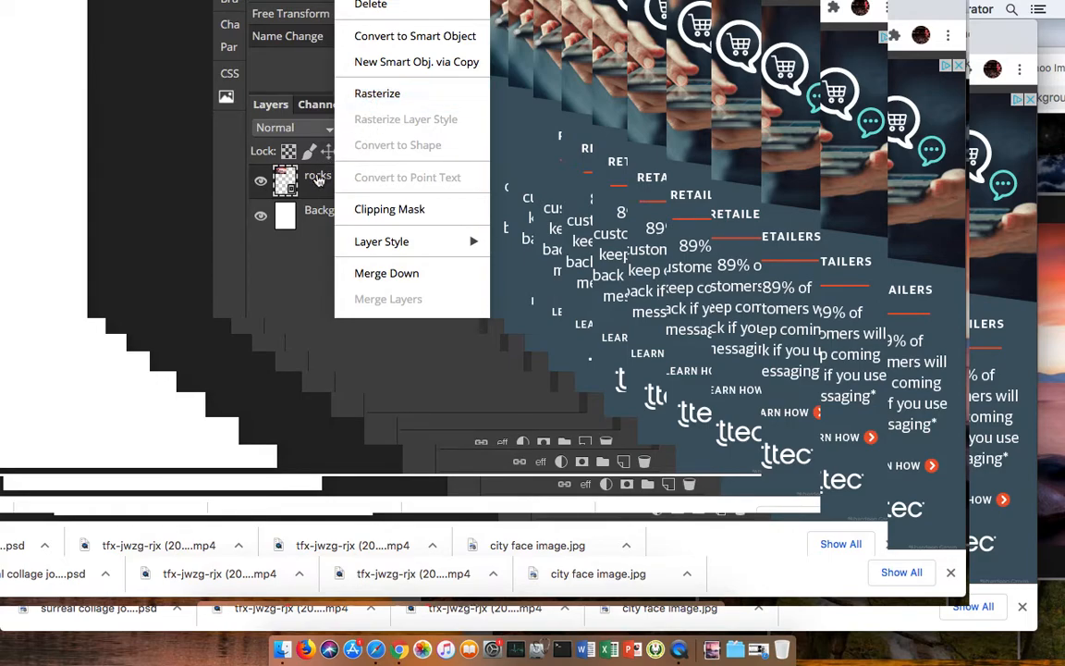
left_click(367, 97)
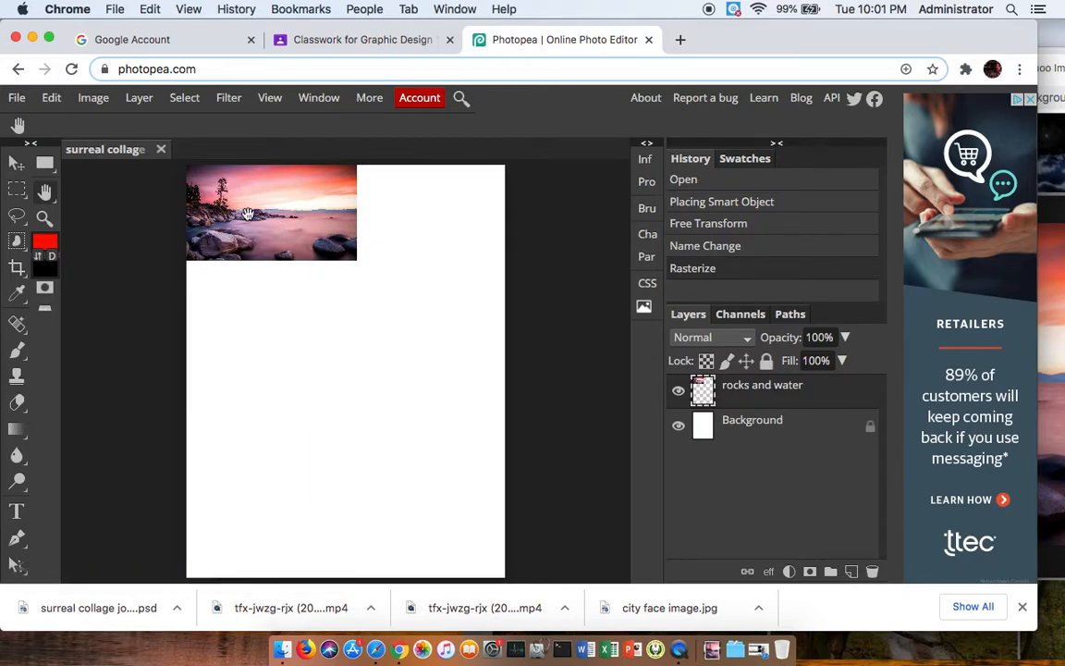
Select the rocks and water layer and enlarge it proportionally with Free Transform to about 314%
left_click(52, 100)
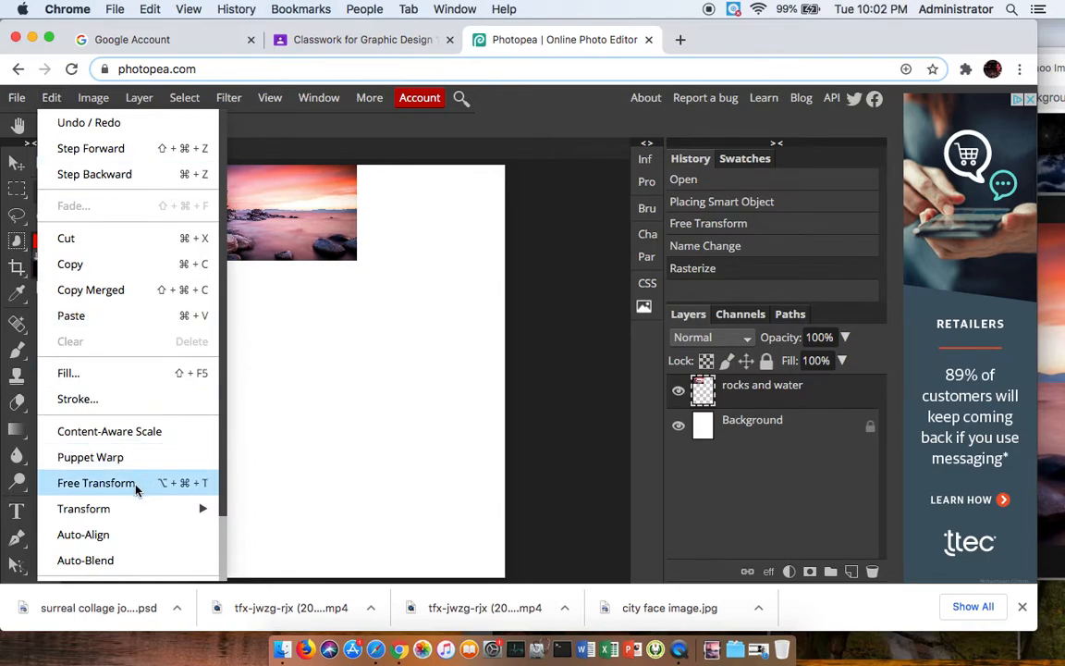
left_click(817, 398)
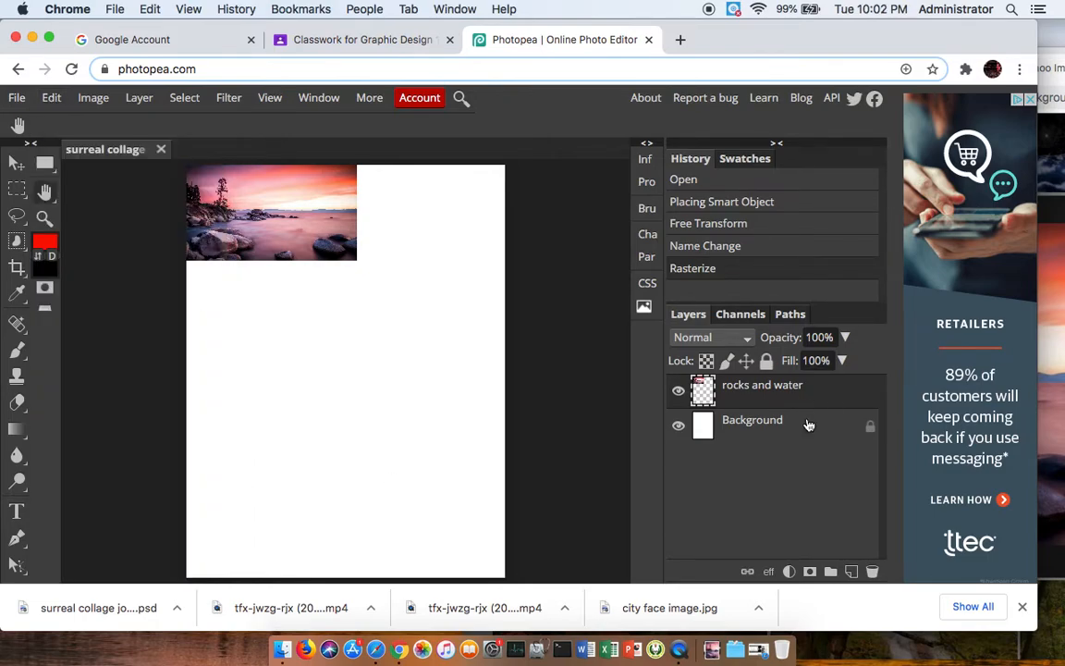
left_click(803, 427)
left_click(819, 394)
left_click(51, 97)
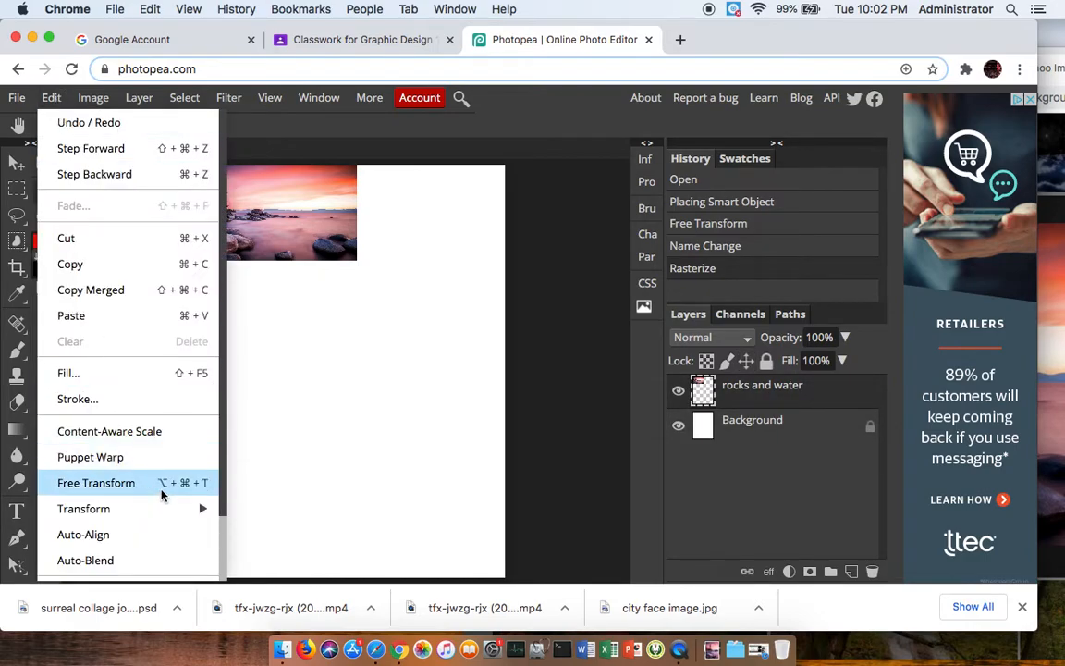
left_click(96, 483)
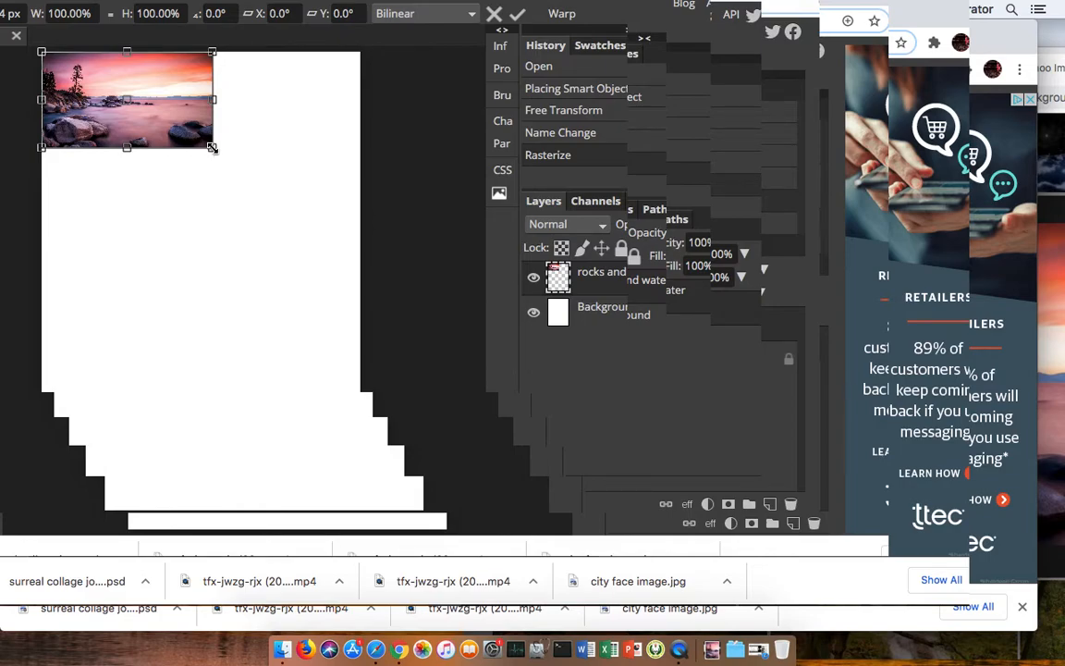
left_click_drag(213, 148, 483, 305)
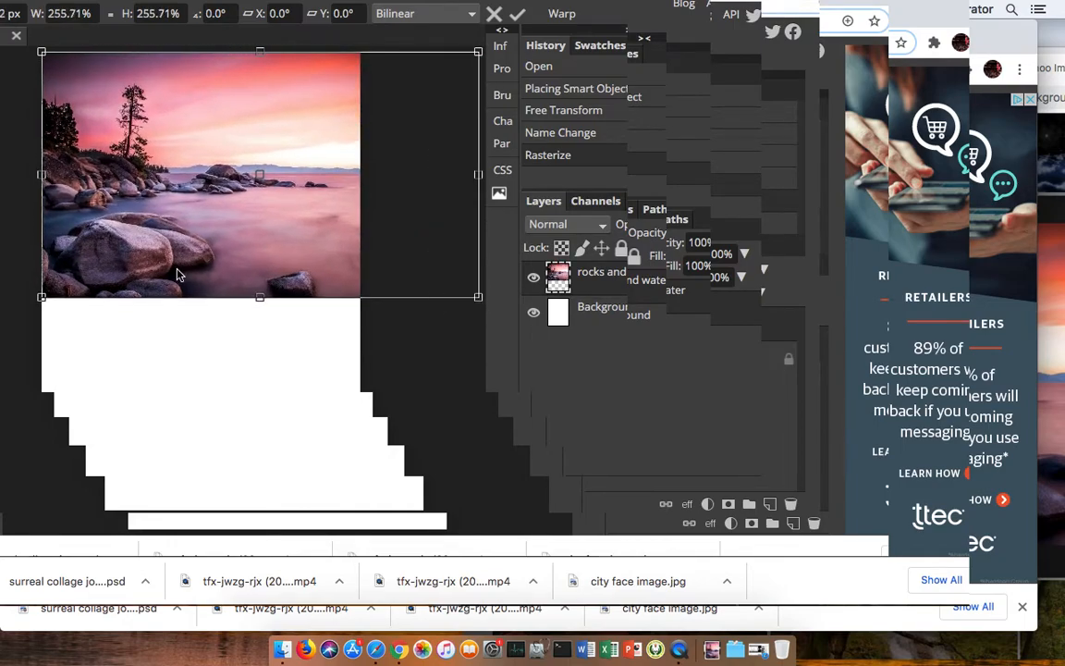
left_click_drag(41, 296, 2, 351)
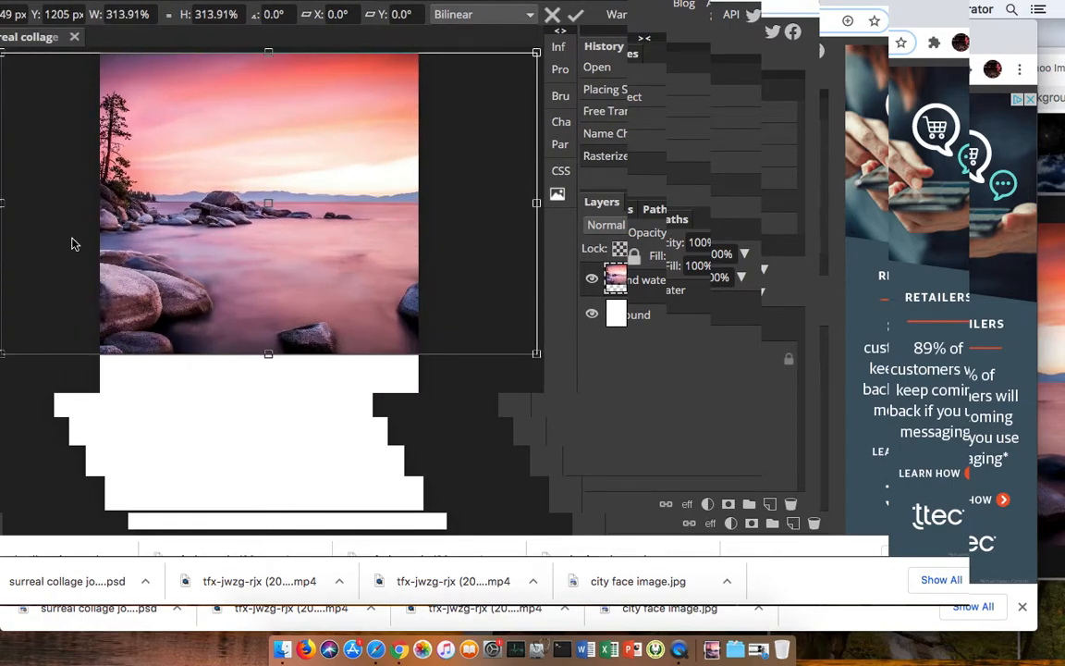
Enlarge the rocks and water image further, to about 445%, so it covers the full page height
scroll(256, 229, "down", 1)
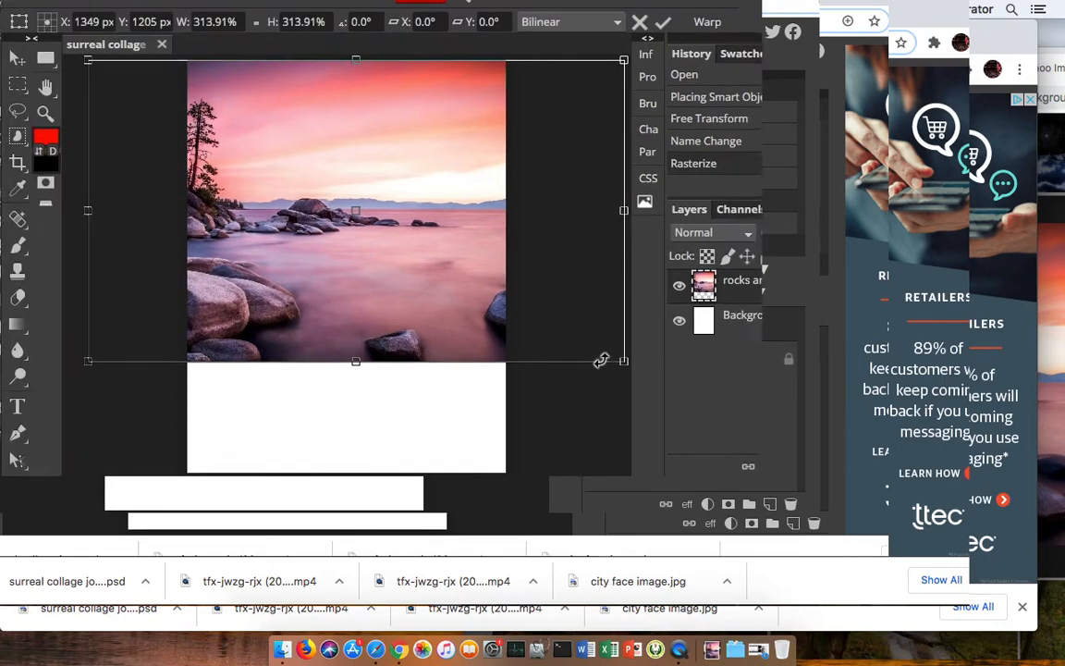
key("super+minus")
key("super+minus")
key("super+minus")
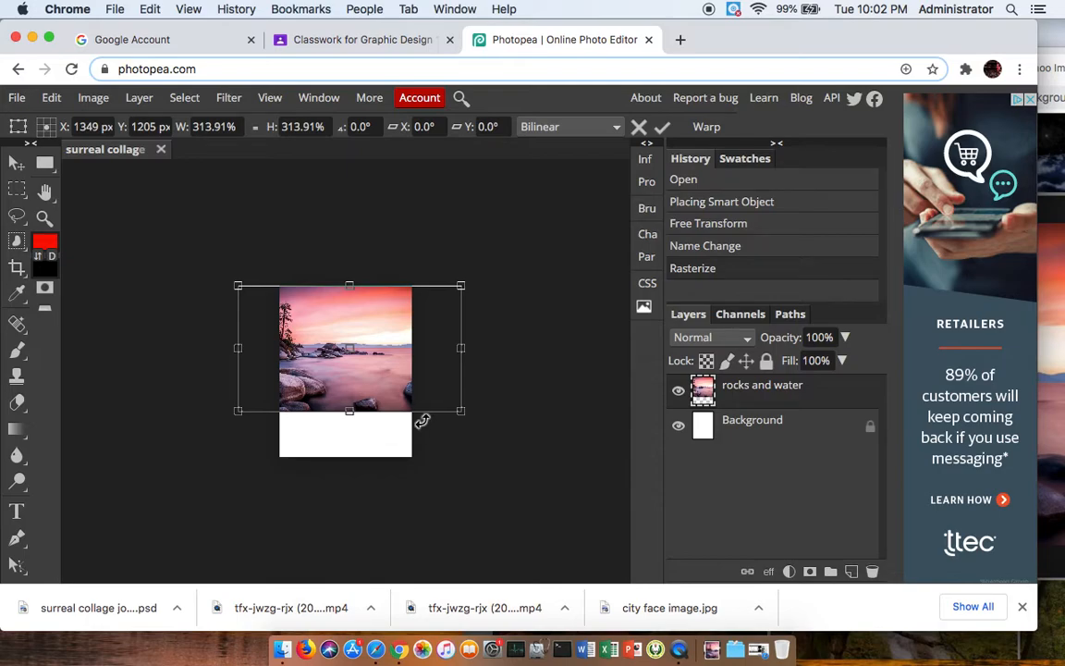
left_click_drag(457, 409, 554, 463)
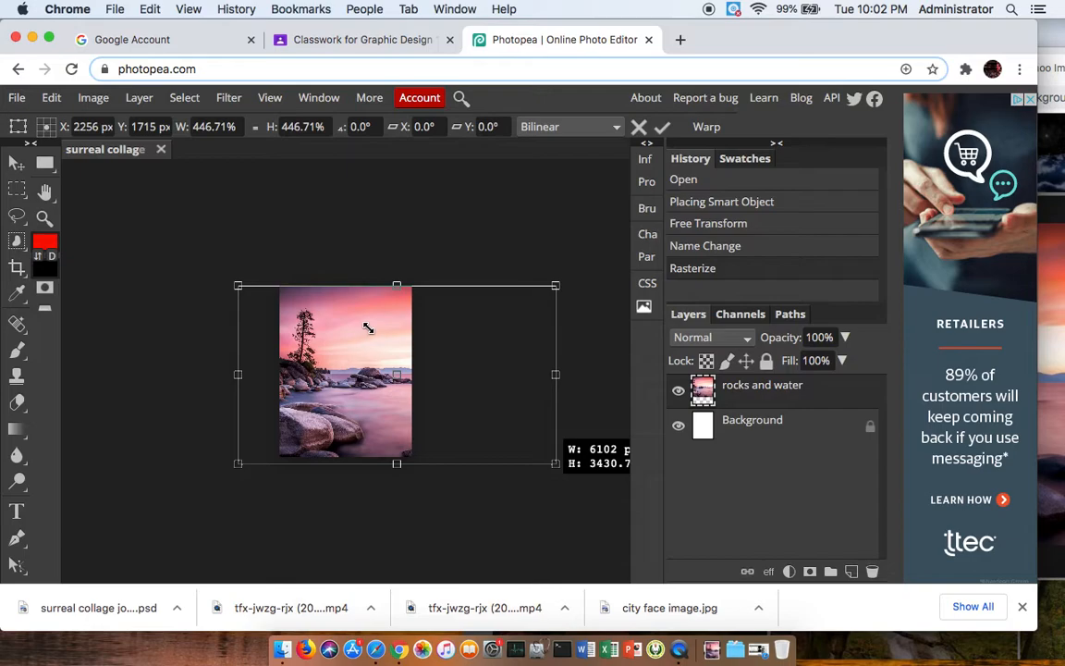
left_click_drag(325, 322, 313, 326)
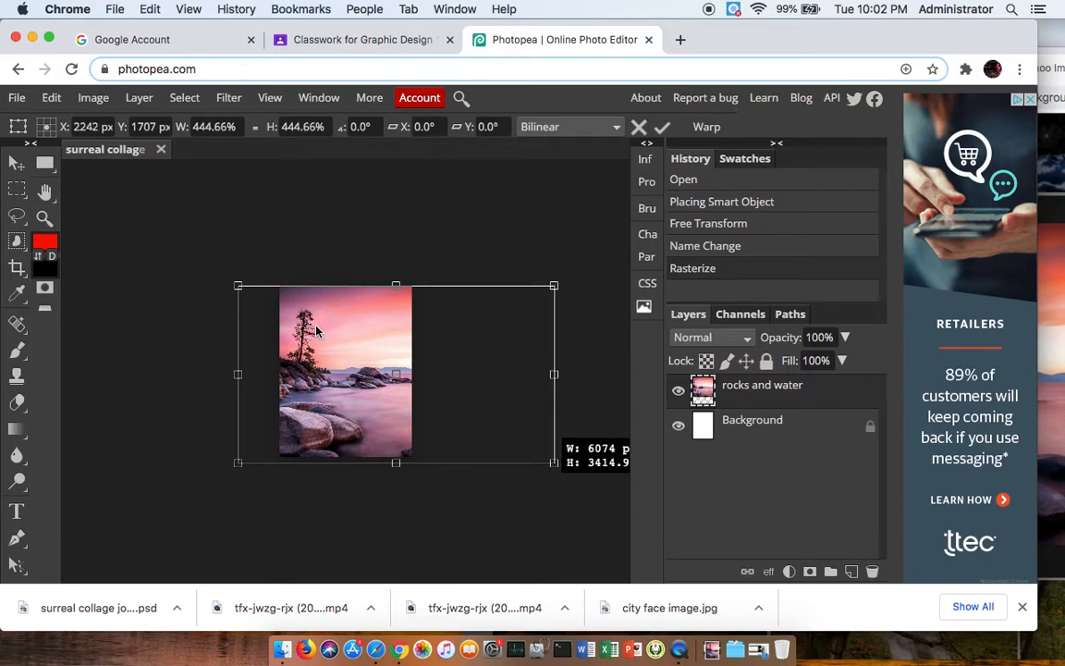
Reposition and fine-tune the rocks and water image to about 440% so it fills the page, and apply the transform
key("super+plus")
key("super+plus")
left_click_drag(364, 292, 362, 269)
left_click_drag(452, 276, 418, 277)
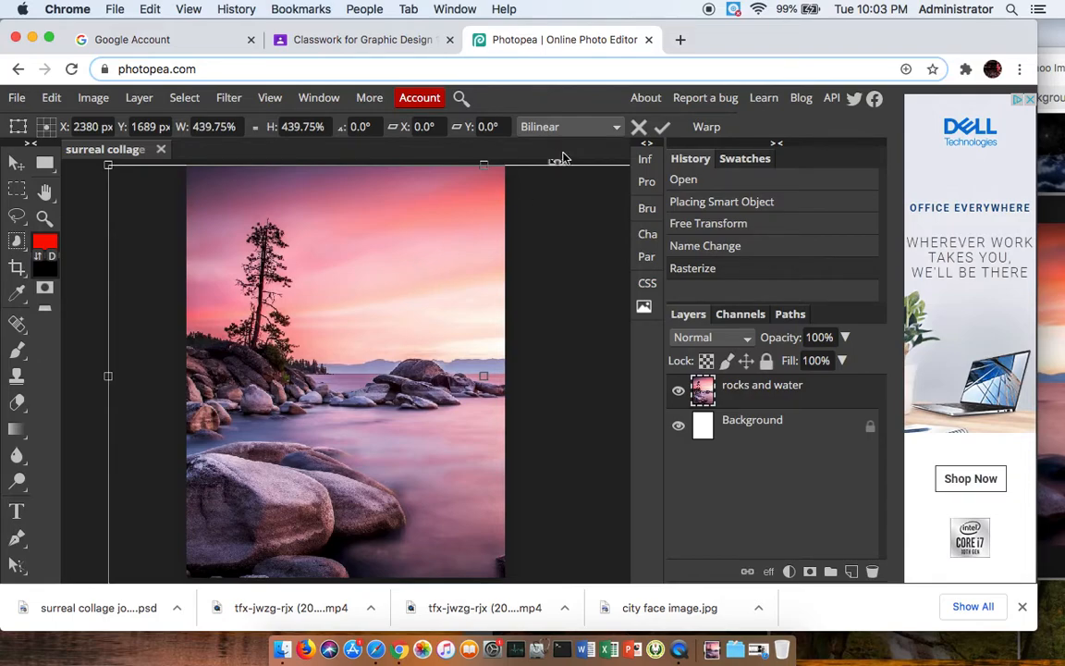
left_click(662, 129)
left_click(662, 129)
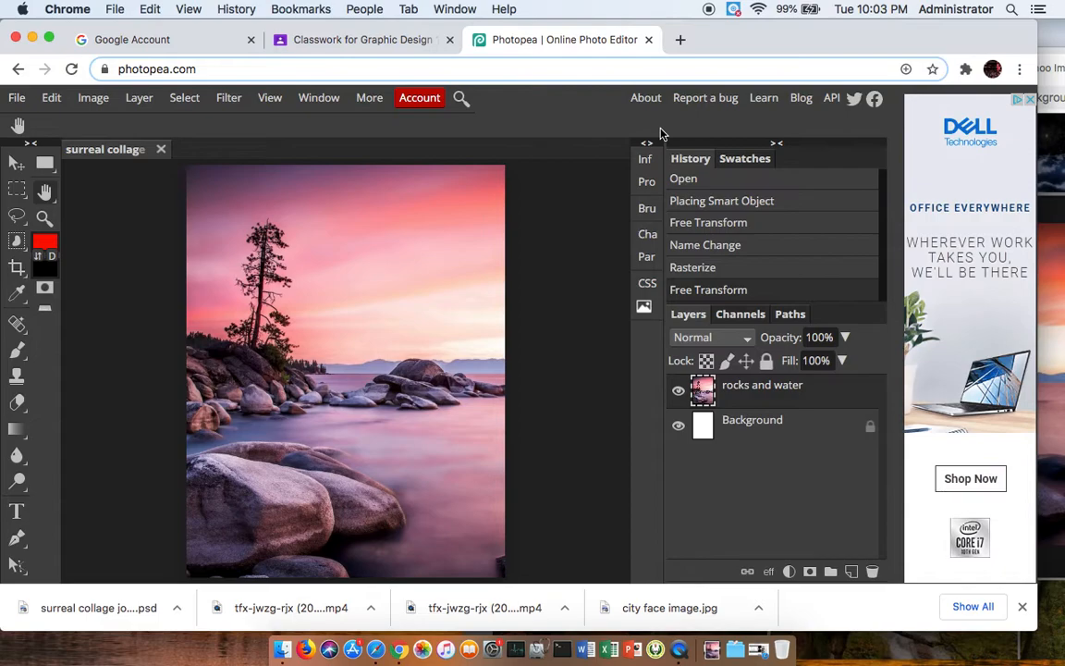
Check the filled collage page and review the must haves surreal.png requirements in Google Classroom
key("super+minus")
key("super+equal")
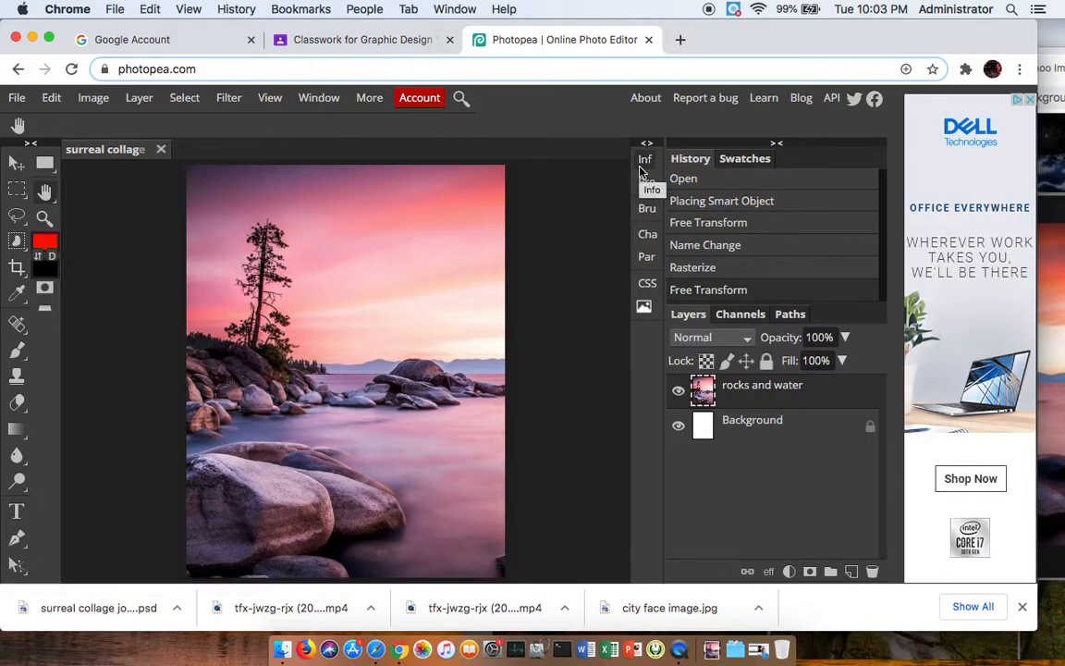
left_click(327, 44)
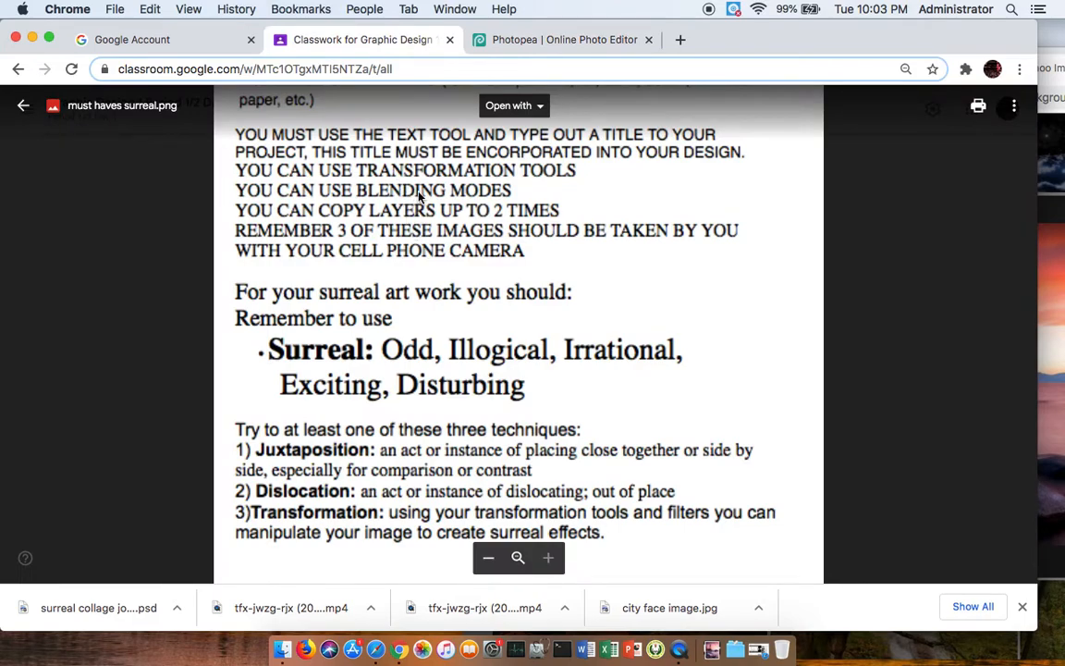
left_click(526, 46)
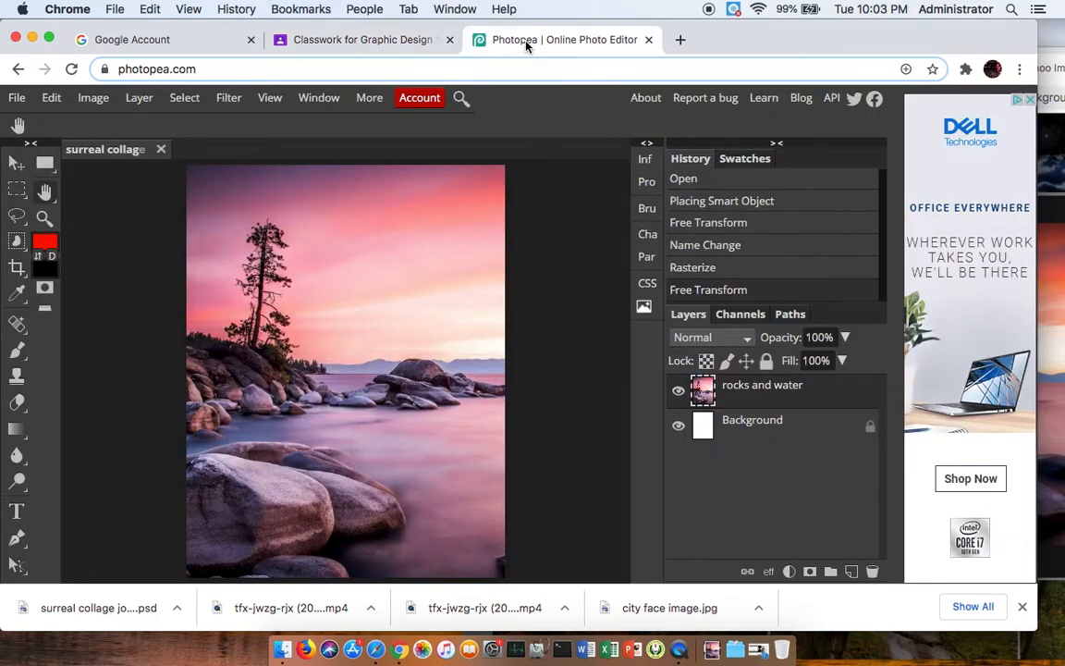
Switch to the image search browser window, search for yahoo in a new tab, and open the Yahoo homepage
left_click(1058, 122)
left_click_drag(912, 58, 571, 54)
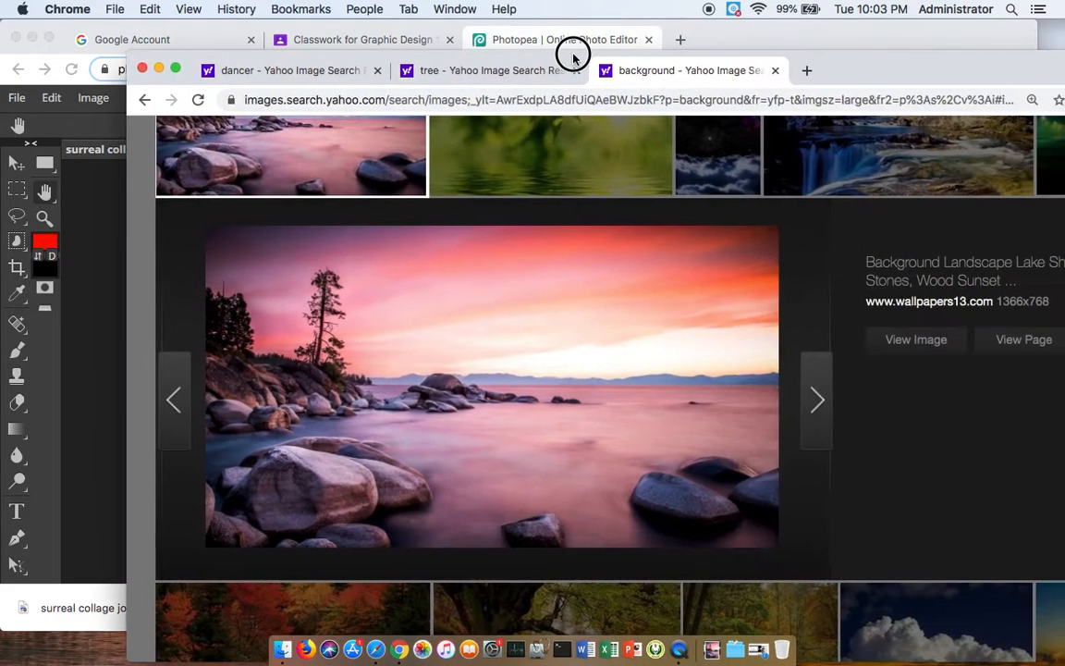
left_click(804, 71)
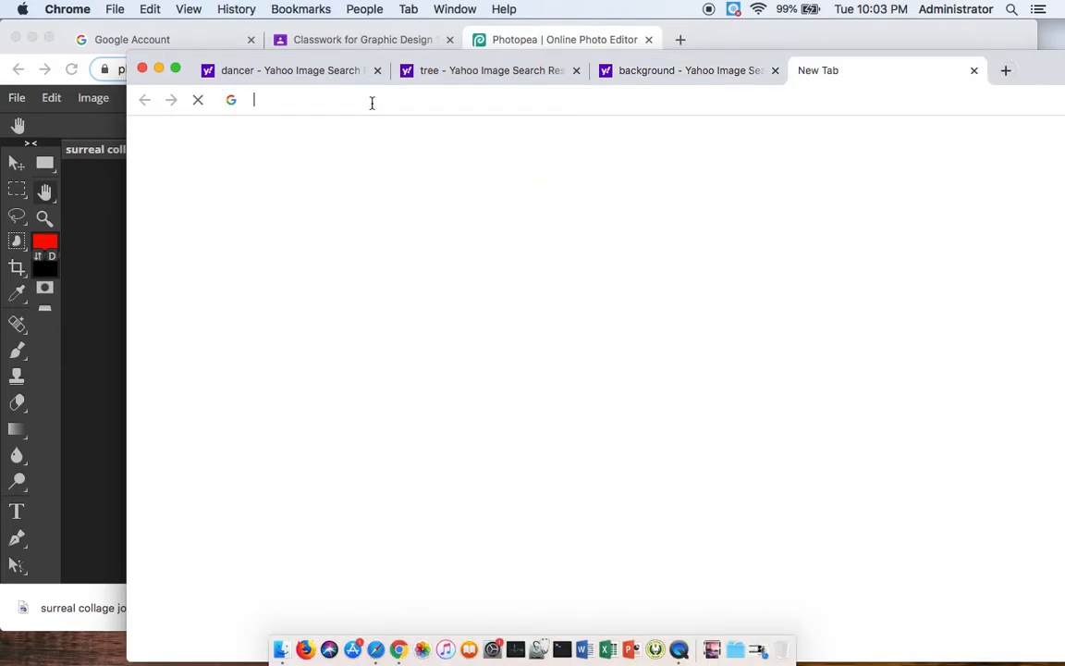
type("yahoo")
key("Return")
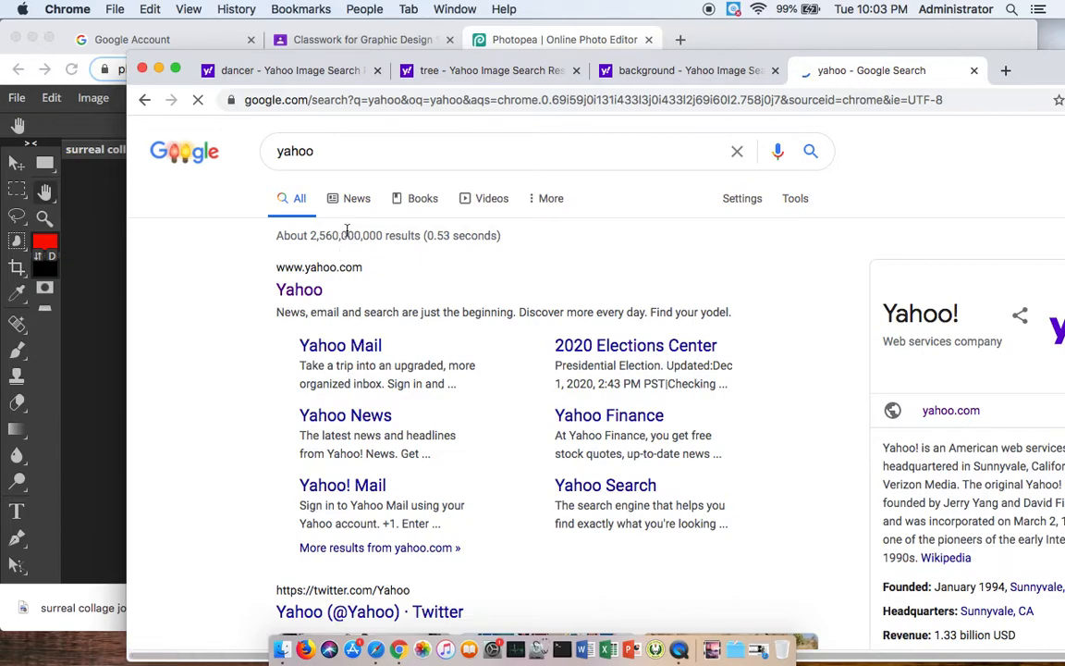
left_click(310, 294)
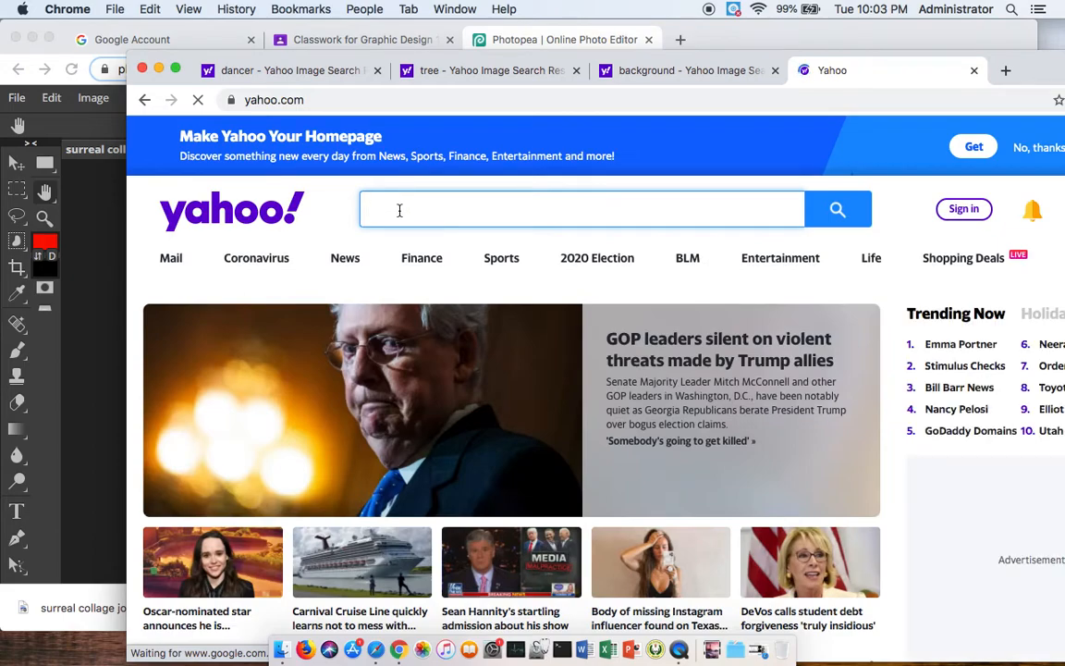
Search Yahoo Images for moon and place the ibtimes full moon picture with the black background into the Photopea collage
type("m")
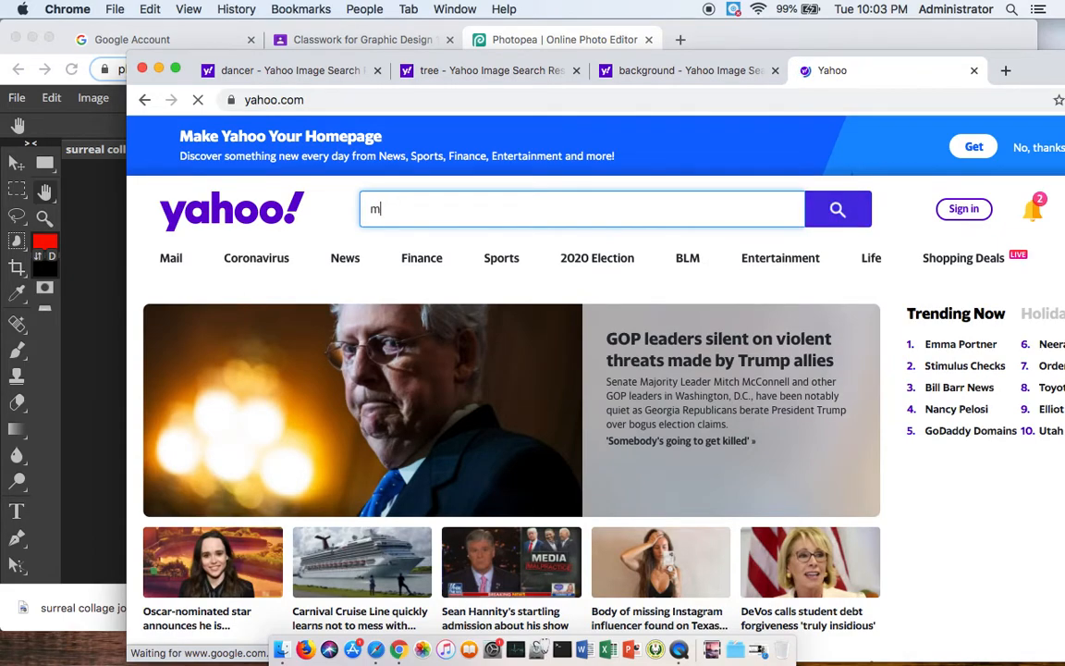
type("oon")
key("Return")
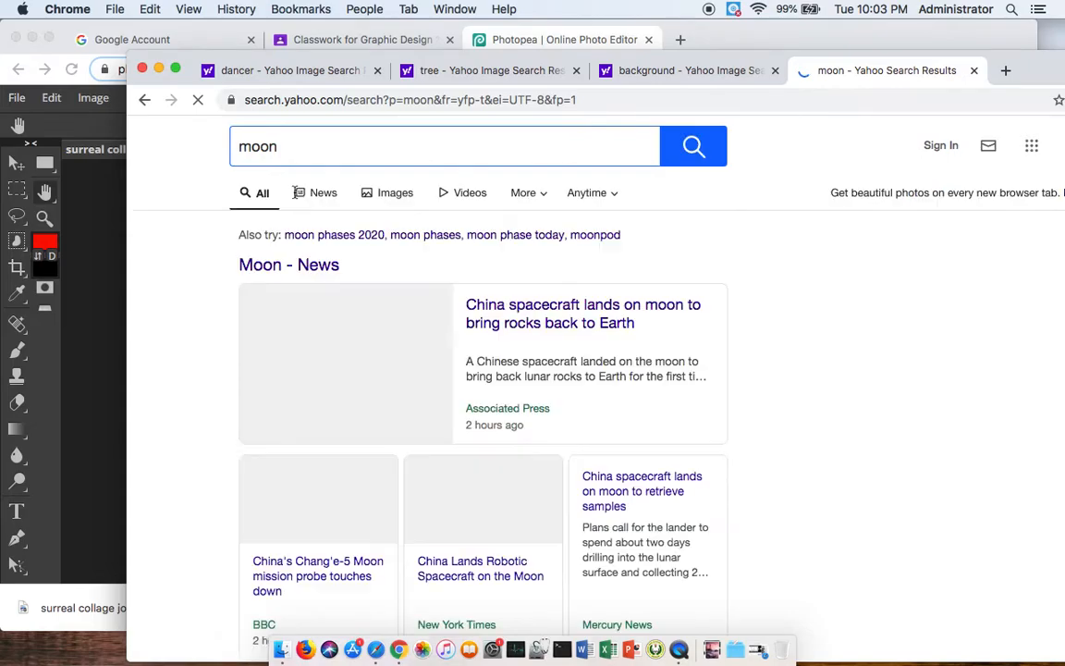
left_click(383, 229)
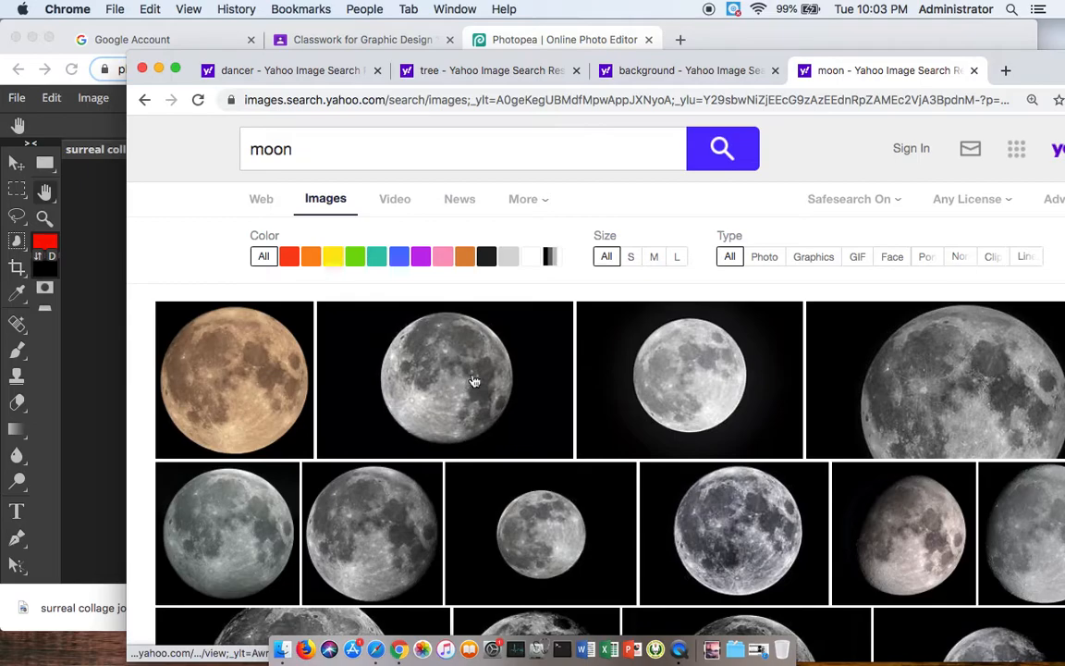
left_click(457, 379)
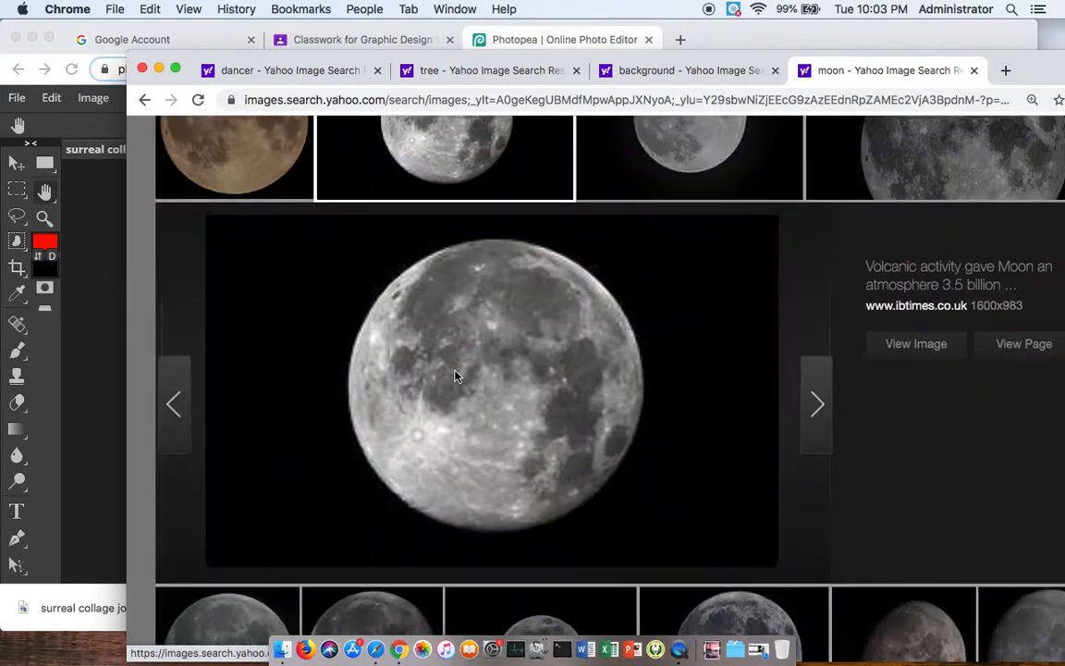
left_click_drag(191, 71, 566, 81)
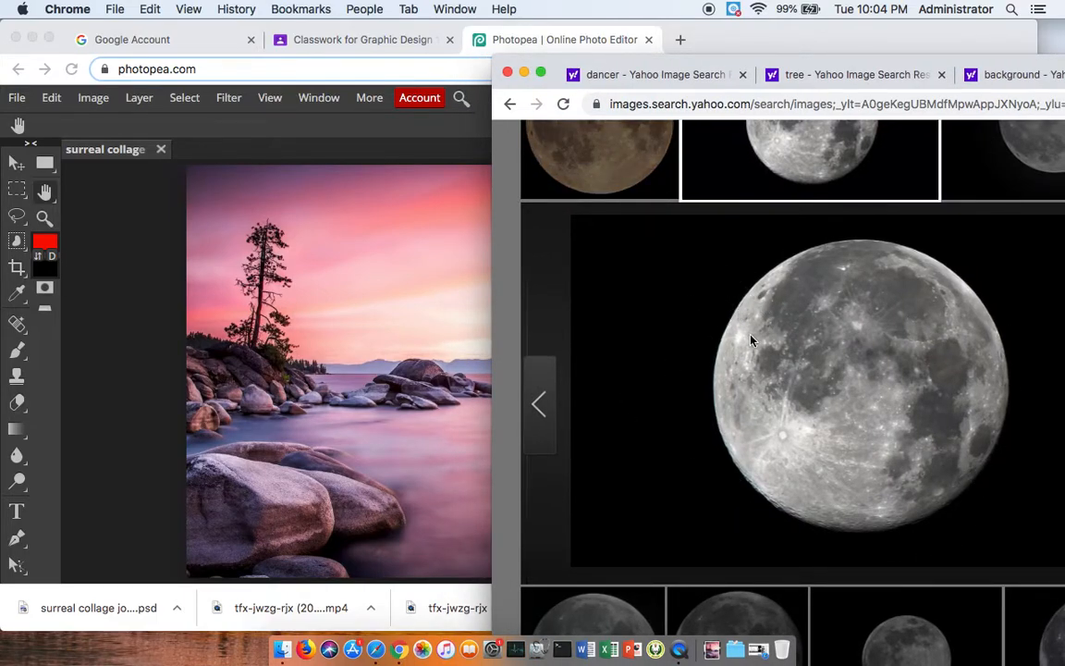
left_click_drag(772, 316, 357, 208)
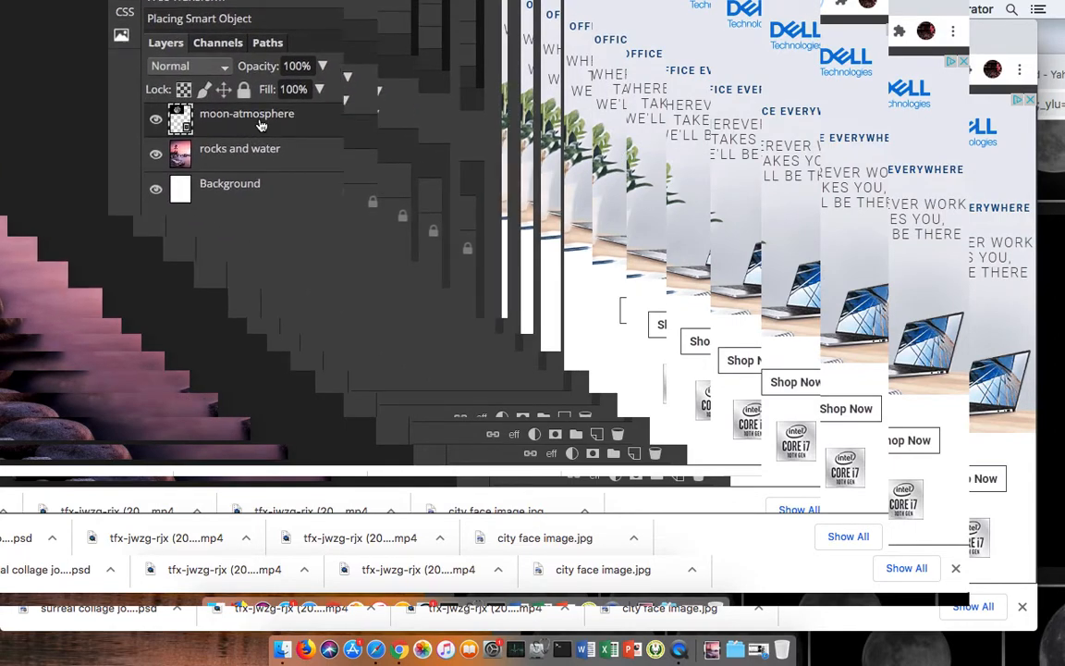
Rename the new moon-atmosphere layer as moon and rasterize it
double_click(258, 117)
type("moon")
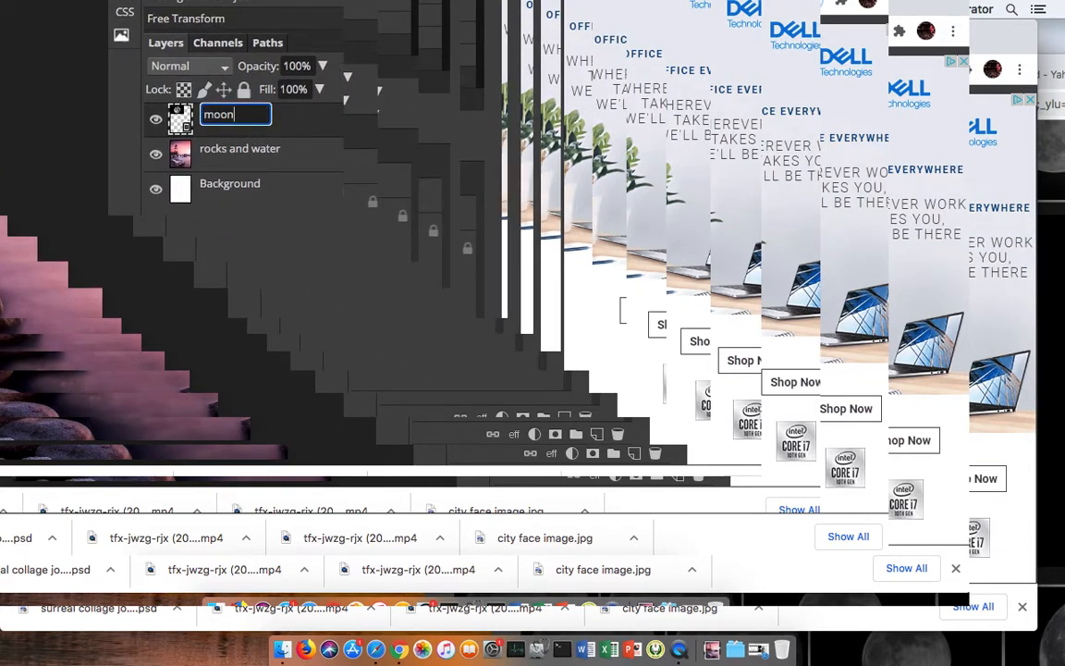
key("Return")
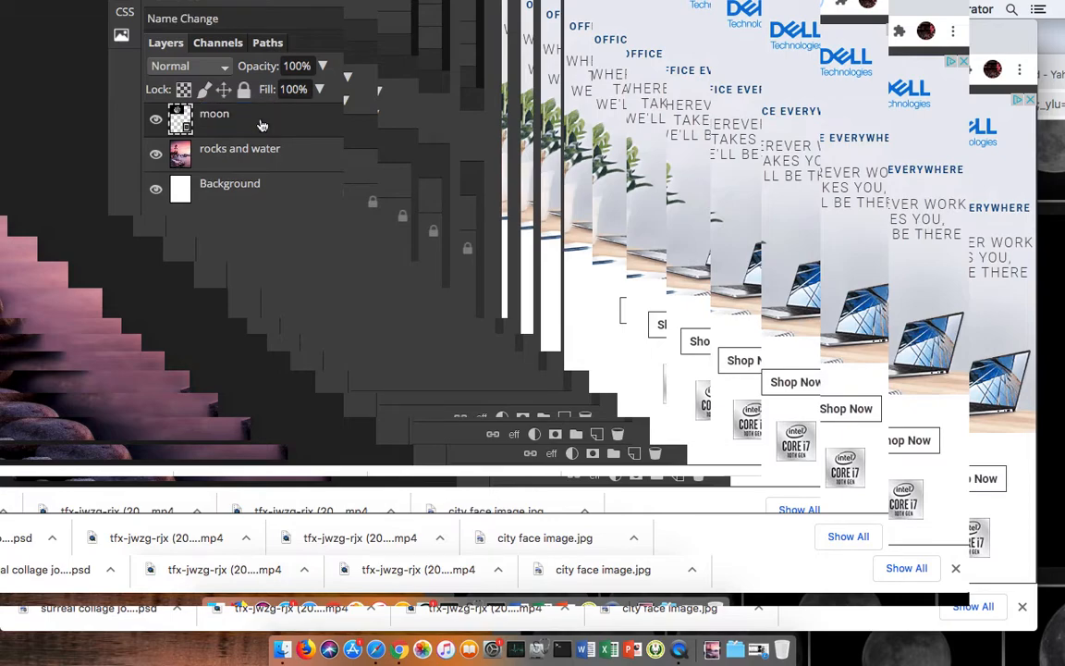
right_click(207, 111)
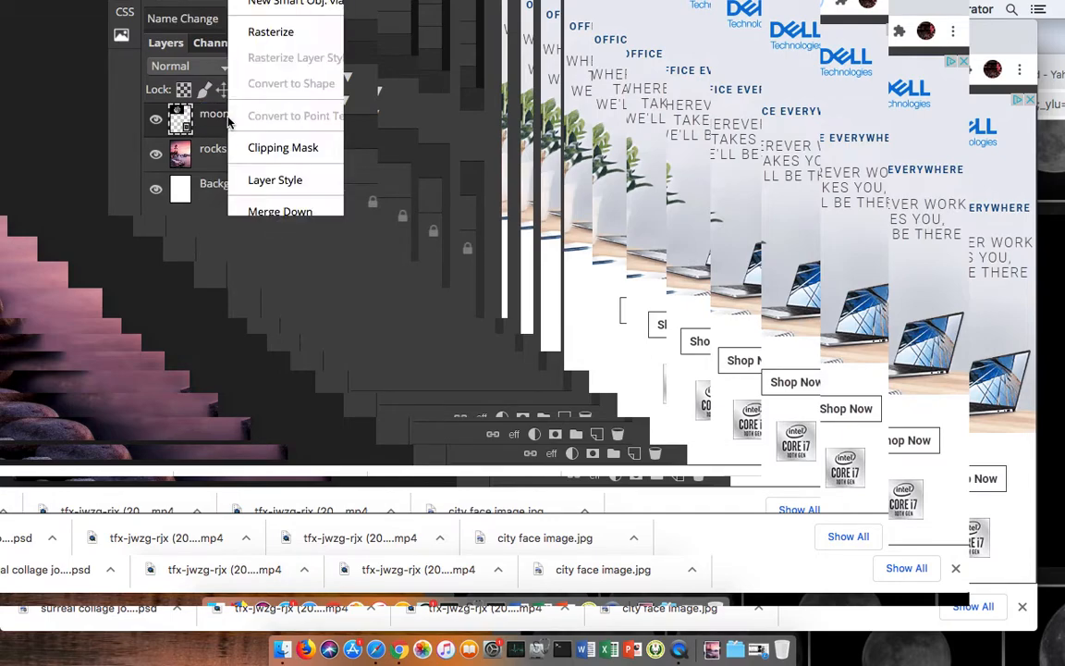
left_click(270, 32)
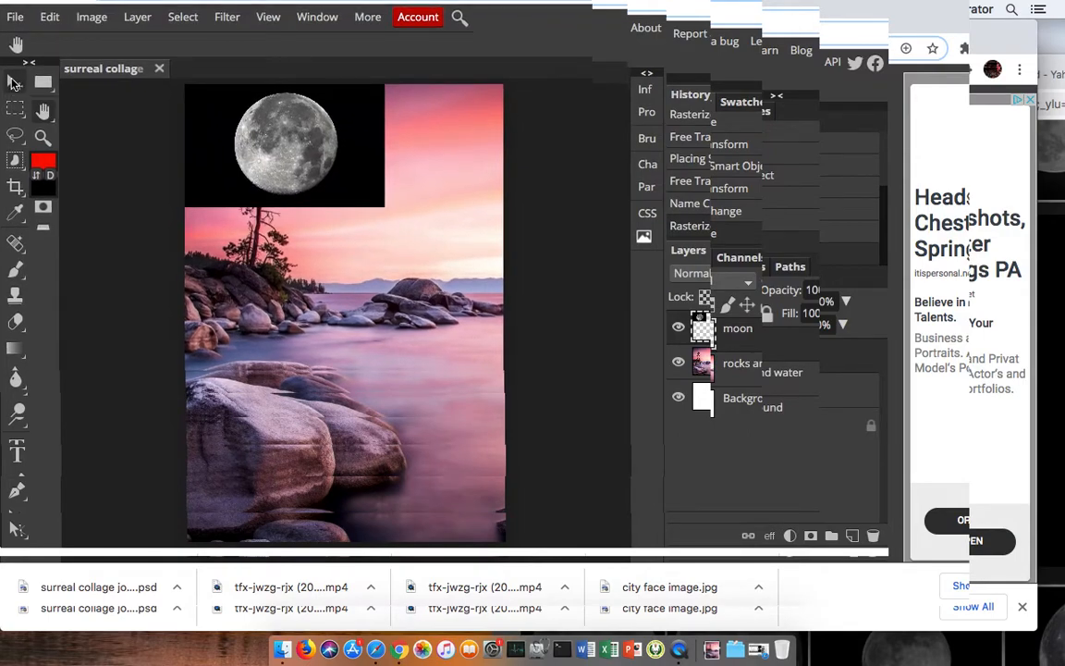
Move the moon picture into the sky just to the right of the tree
left_click(13, 83)
left_click_drag(309, 141, 388, 185)
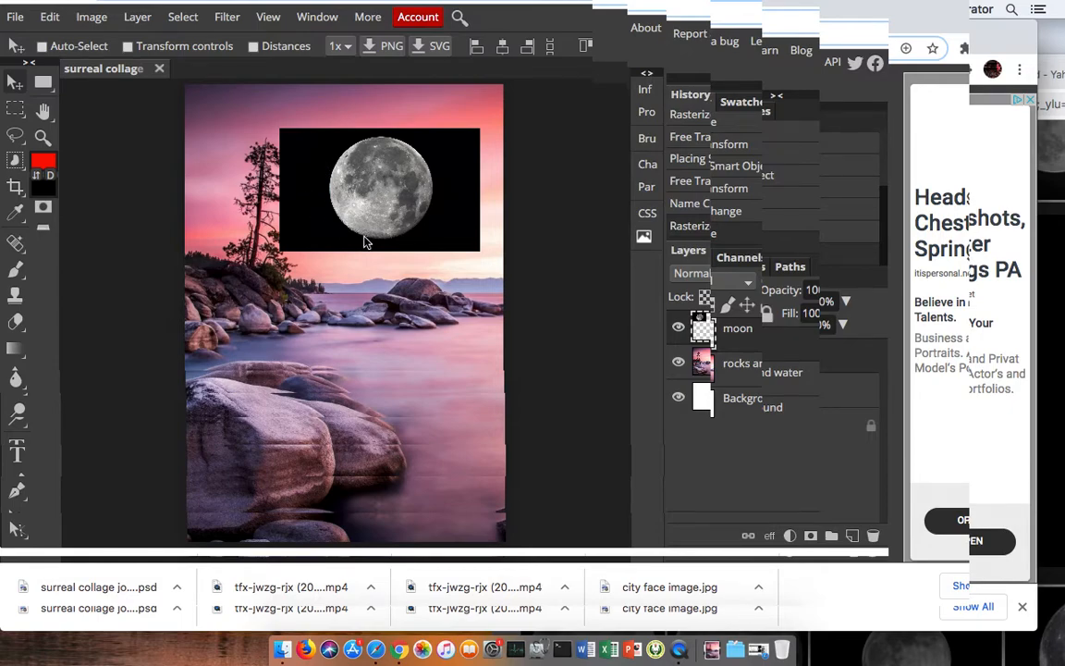
Select the black area around the moon with the Magic Wand at 0 px feather and tolerance 20, clear it, and deselect
left_click(18, 163)
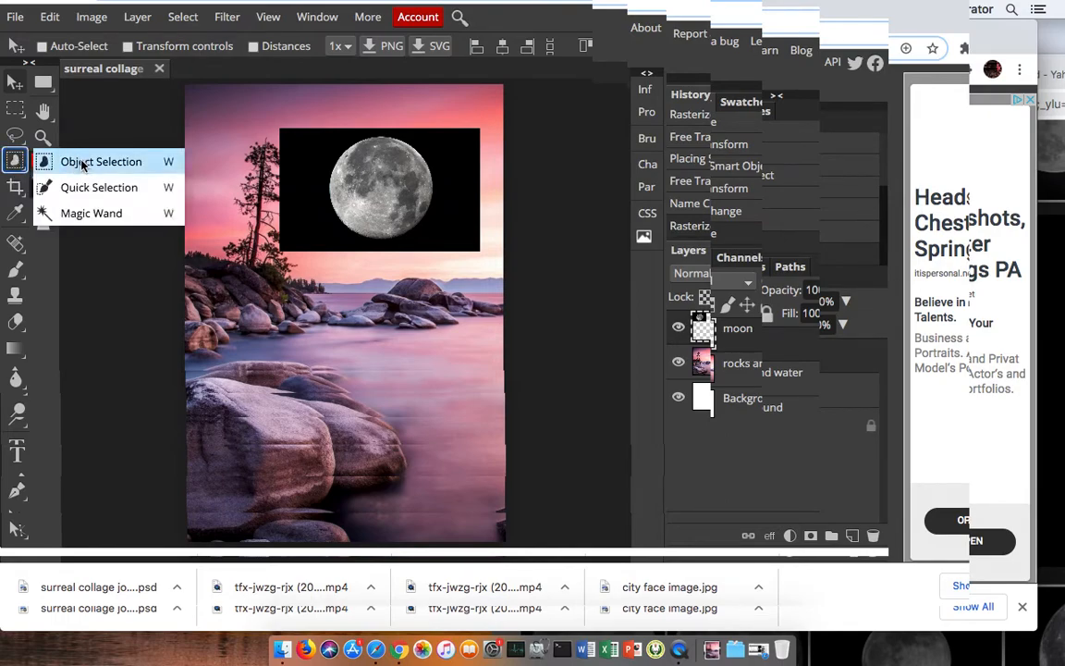
left_click(92, 214)
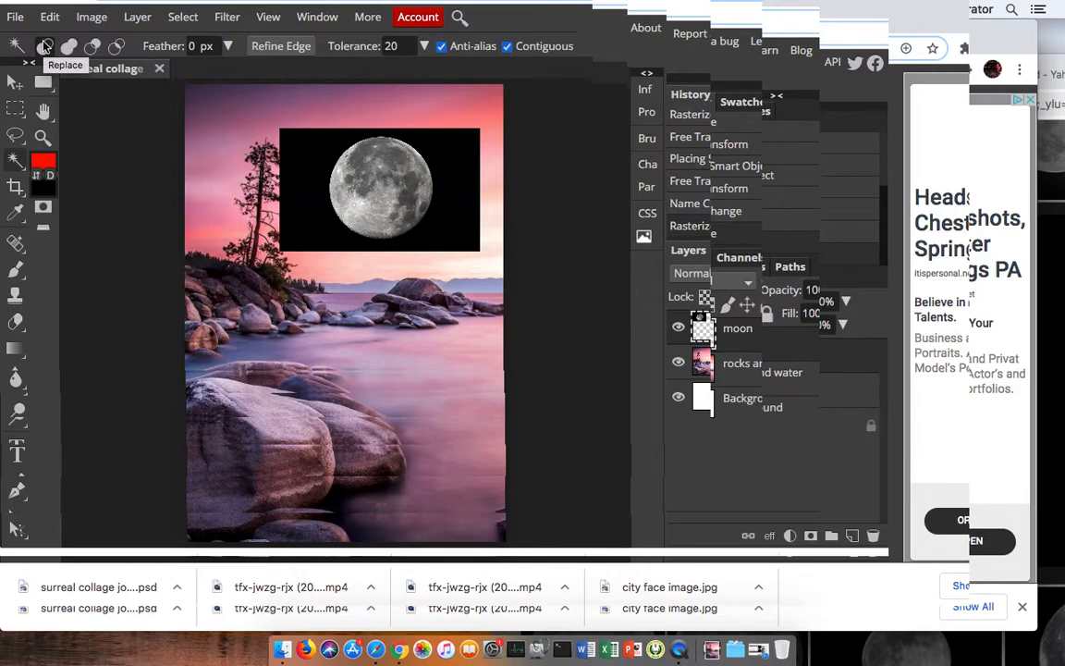
left_click(174, 45)
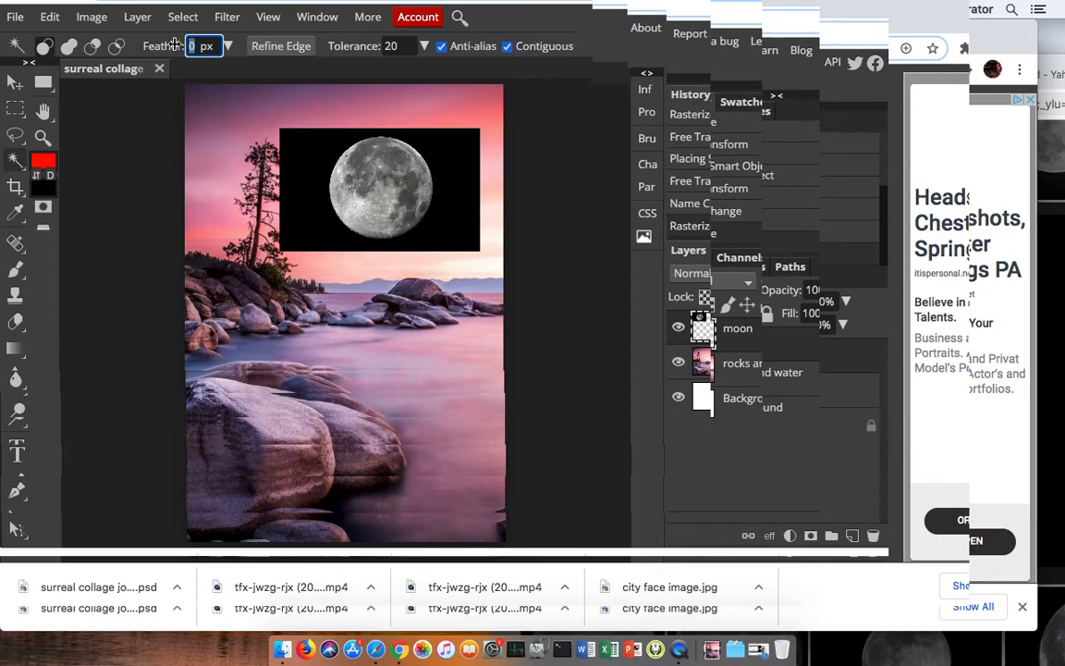
left_click(397, 46)
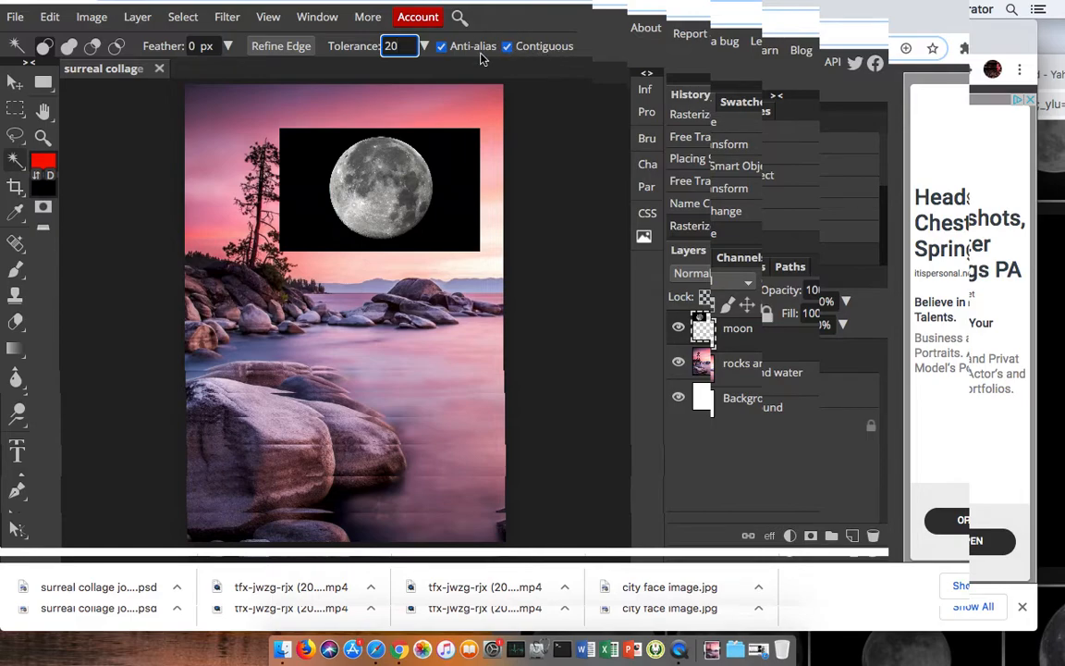
left_click(313, 153)
left_click(50, 17)
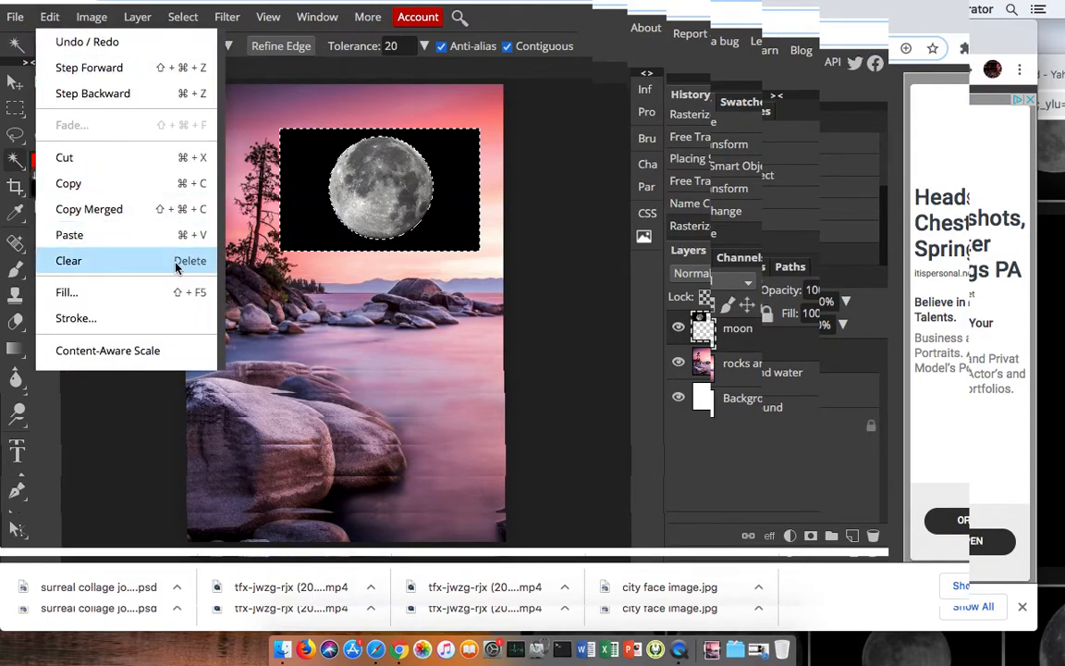
left_click(116, 261)
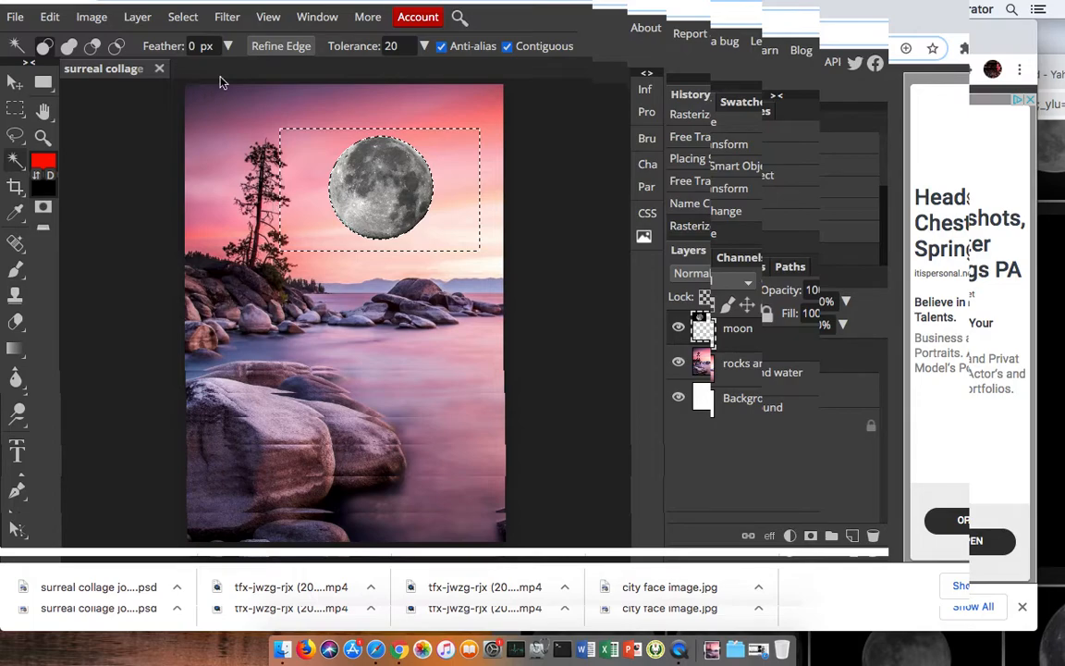
left_click(182, 17)
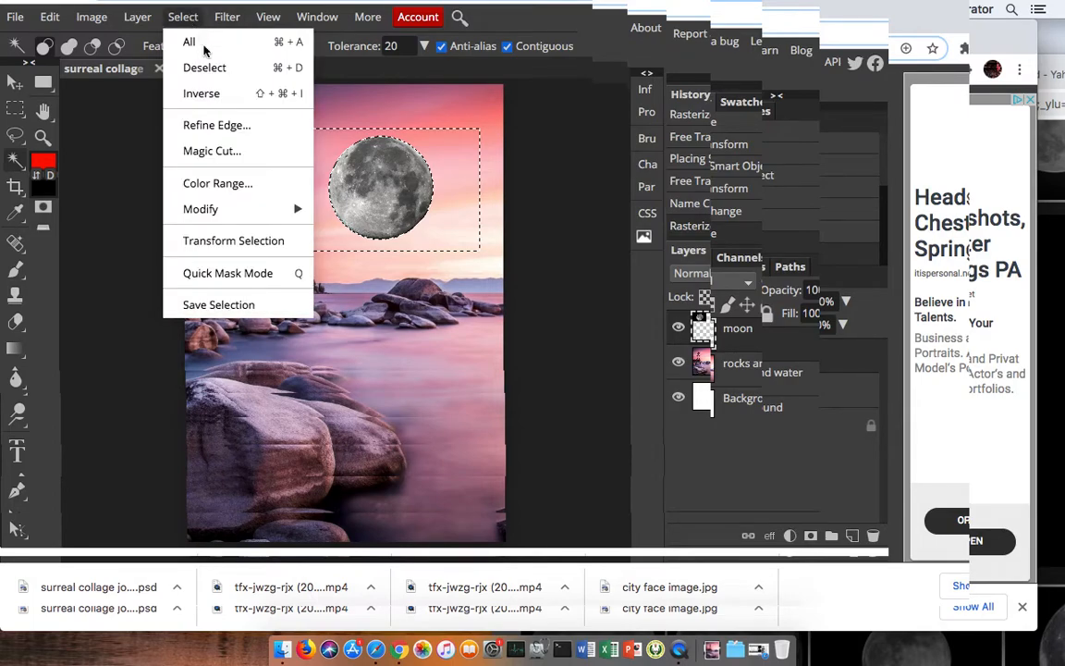
left_click(287, 71)
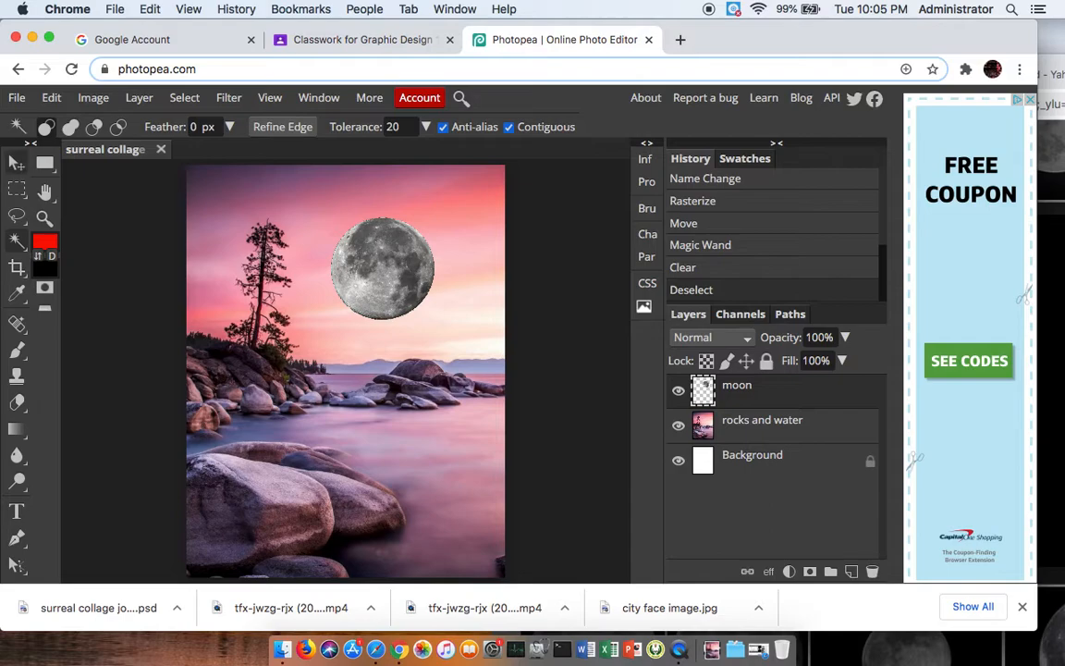
Move the moon slightly higher and further right in the sky, and use Free Transform to enlarge it to about 112% and rotate it about -15°
left_click(17, 163)
left_click_drag(383, 269, 401, 253)
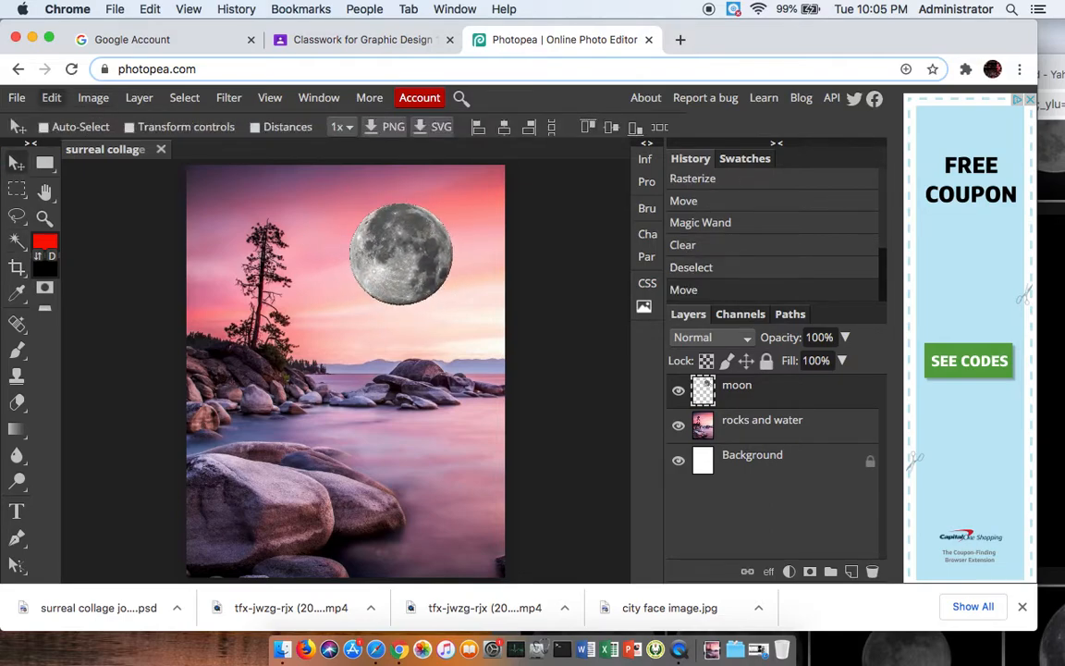
left_click(51, 97)
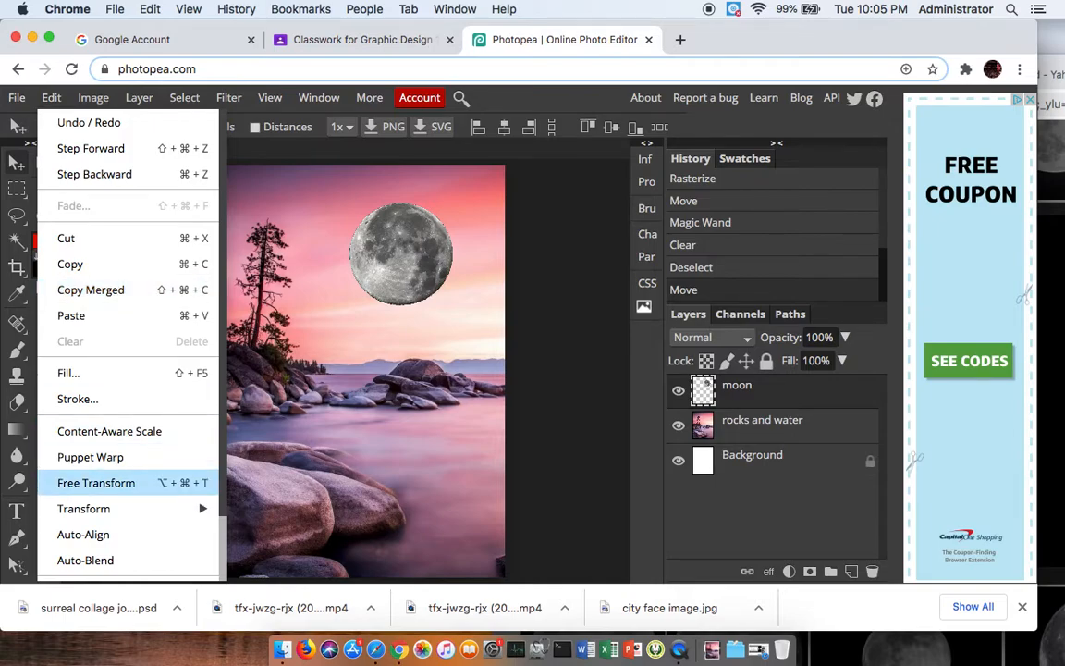
left_click(96, 483)
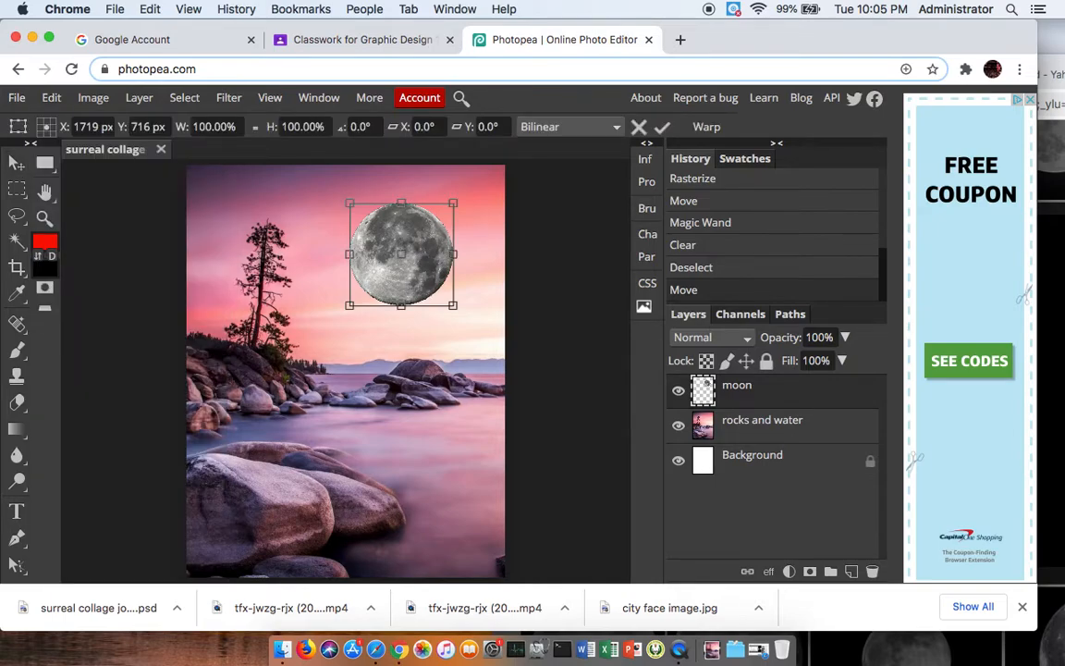
mouse_move(453, 305)
left_mouse_down()
mouse_move(461, 312)
mouse_move(393, 246)
mouse_move(504, 321)
mouse_move(428, 280)
mouse_move(465, 317)
left_mouse_up()
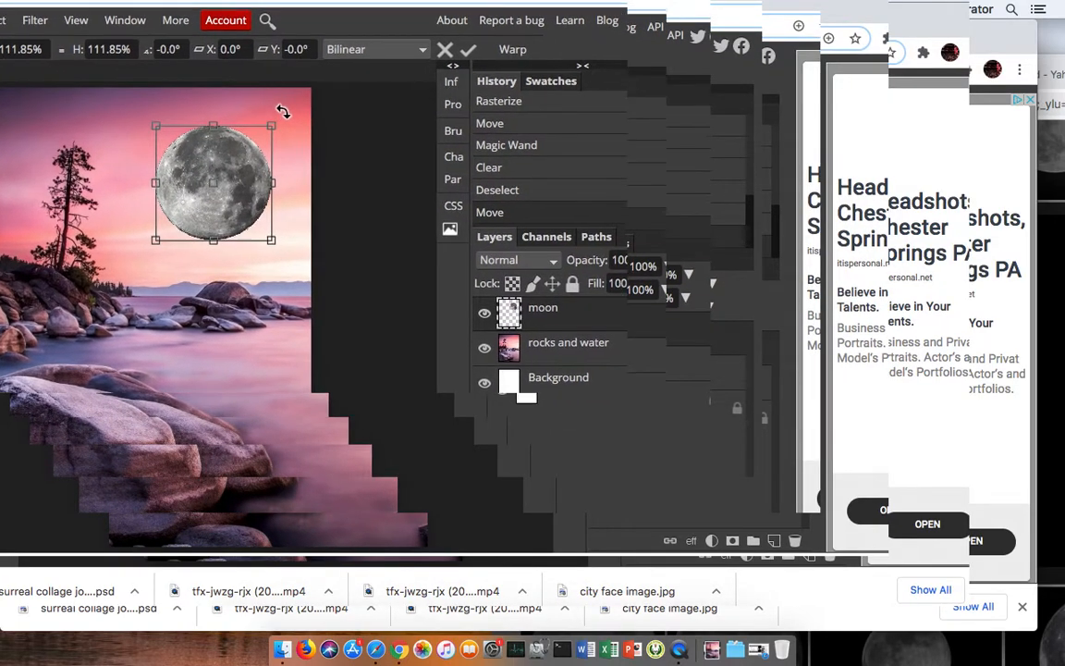
left_click_drag(282, 110, 256, 106)
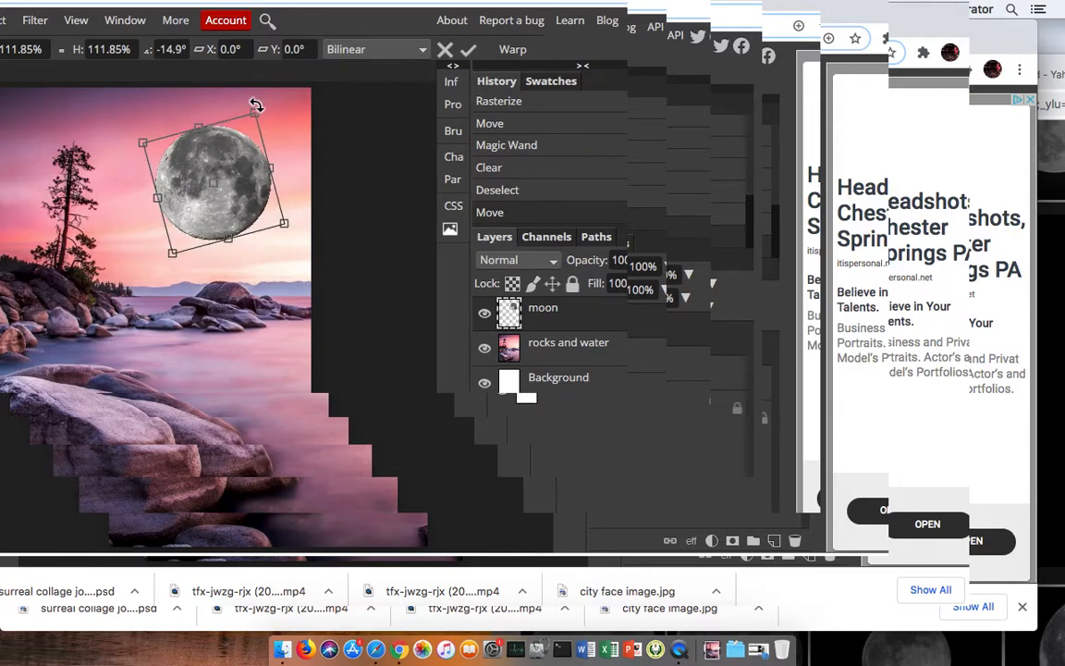
Try widening the lower edge of the moon with a Perspective transform, and discard the distortion
right_click(238, 136)
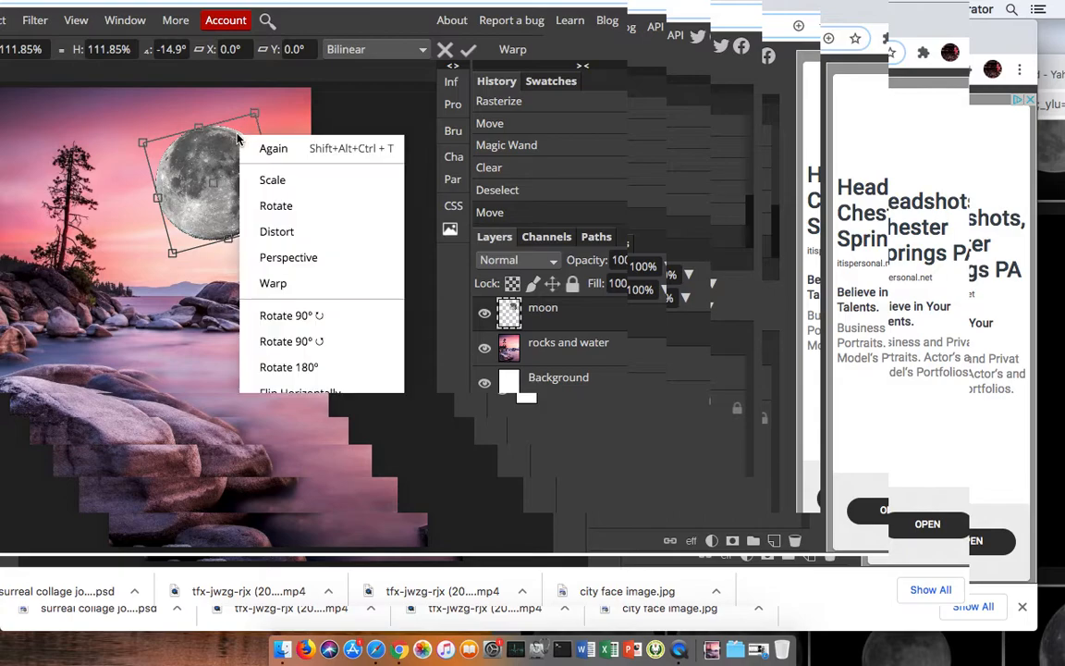
left_click(289, 259)
left_click_drag(270, 235, 295, 231)
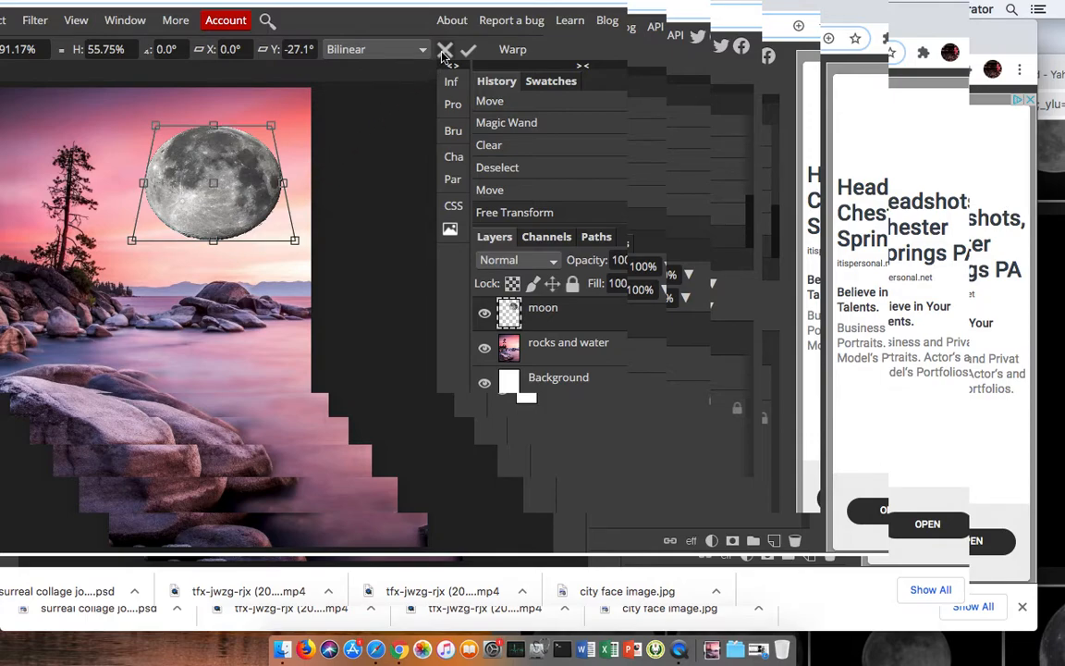
left_click(444, 50)
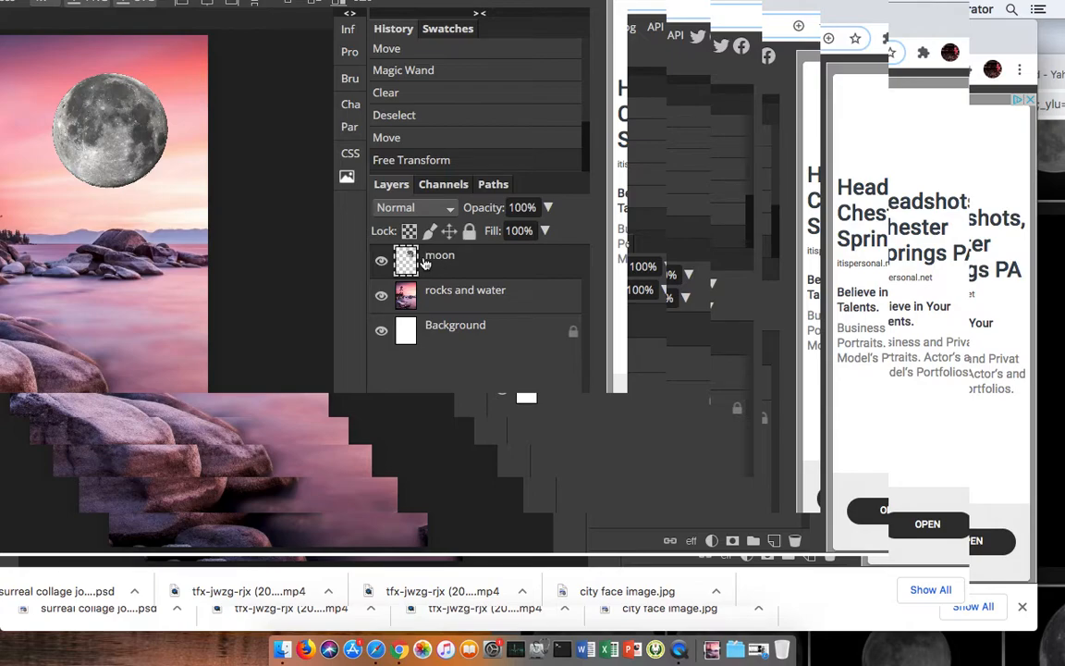
Try the Multiply blend mode on the moon layer, and set its blend mode to Screen
left_click(420, 209)
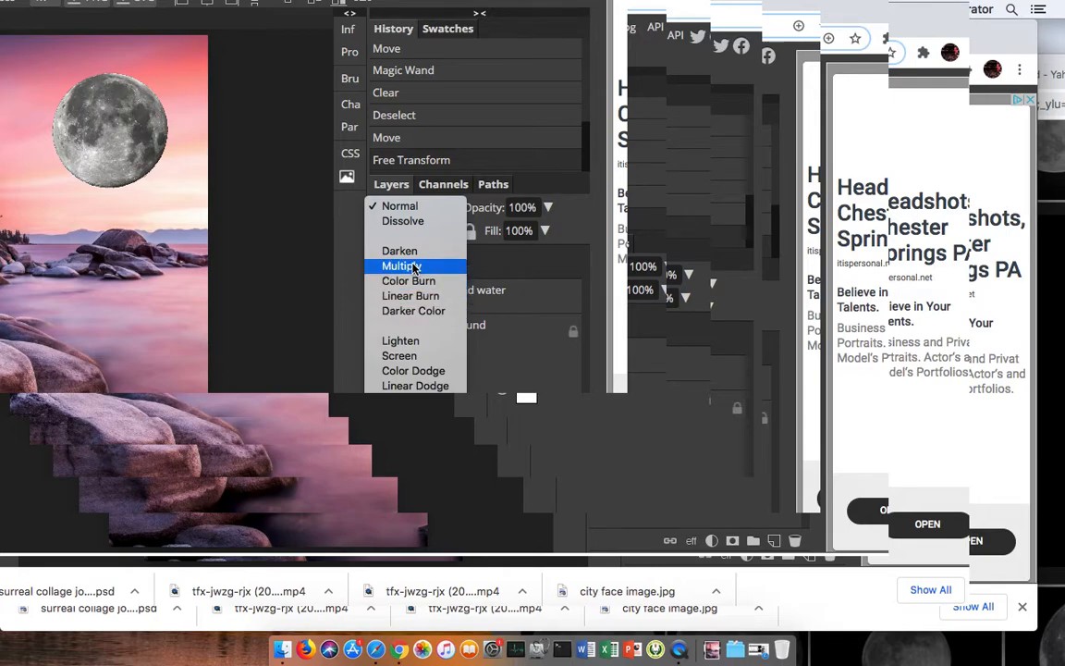
left_click(414, 267)
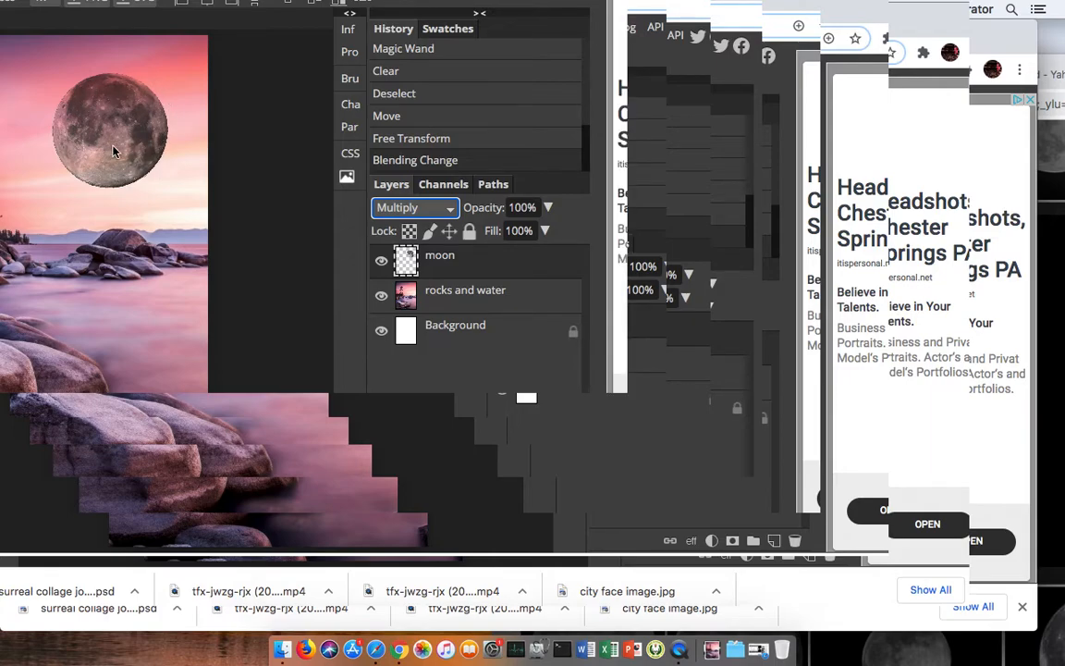
left_click(407, 207)
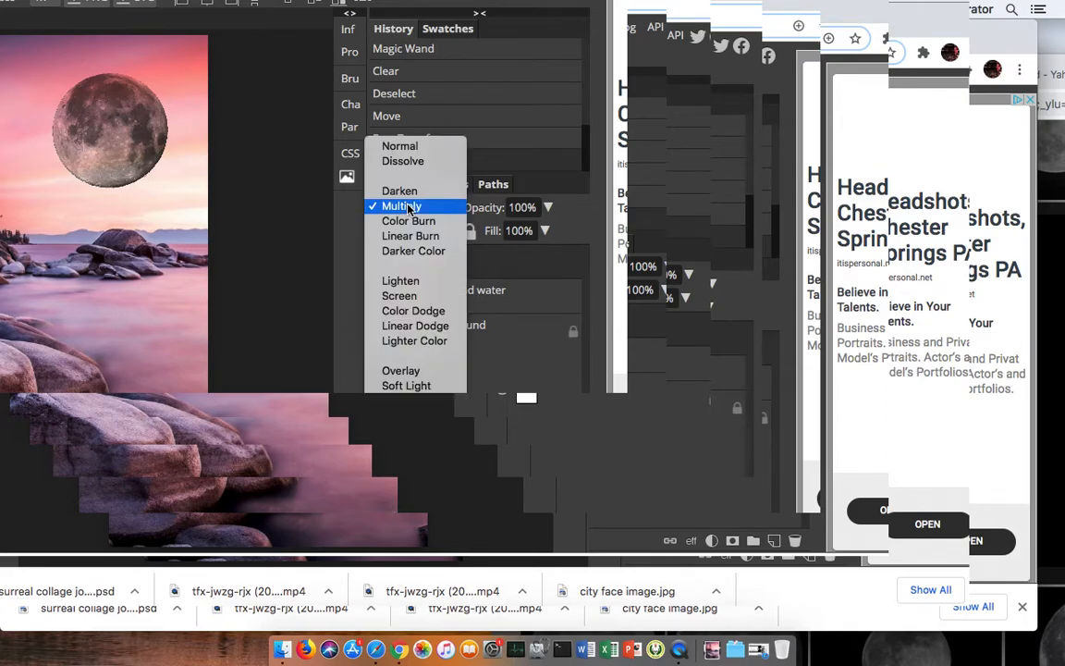
left_click(430, 298)
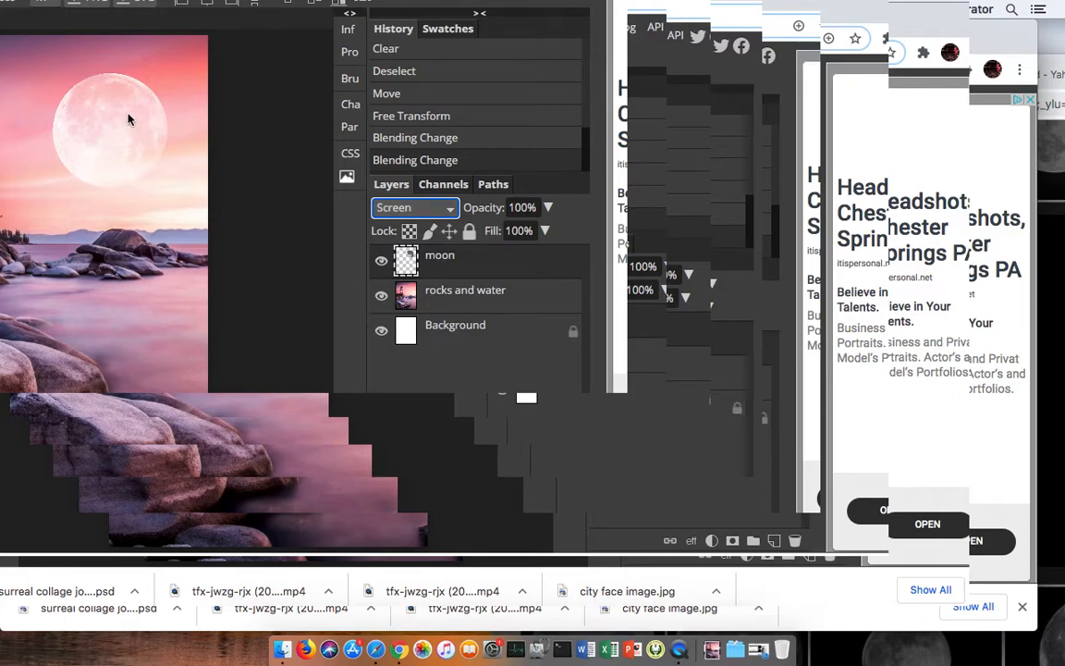
Set the blend mode of the moon layer to Overlay, keeping the moon layer selected
left_click(409, 208)
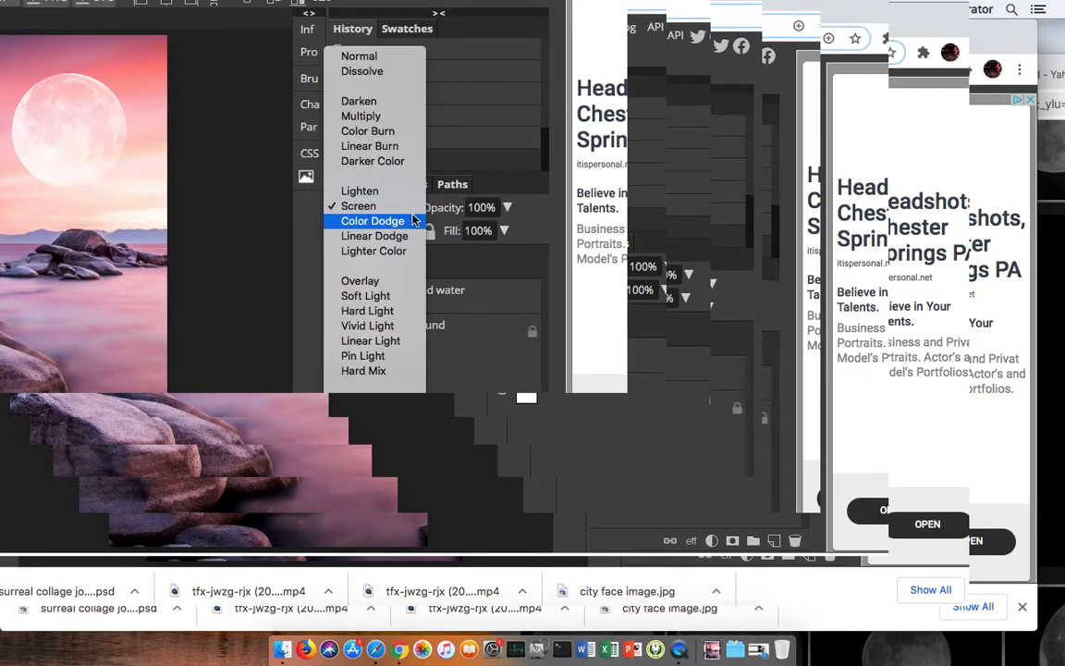
left_click(383, 284)
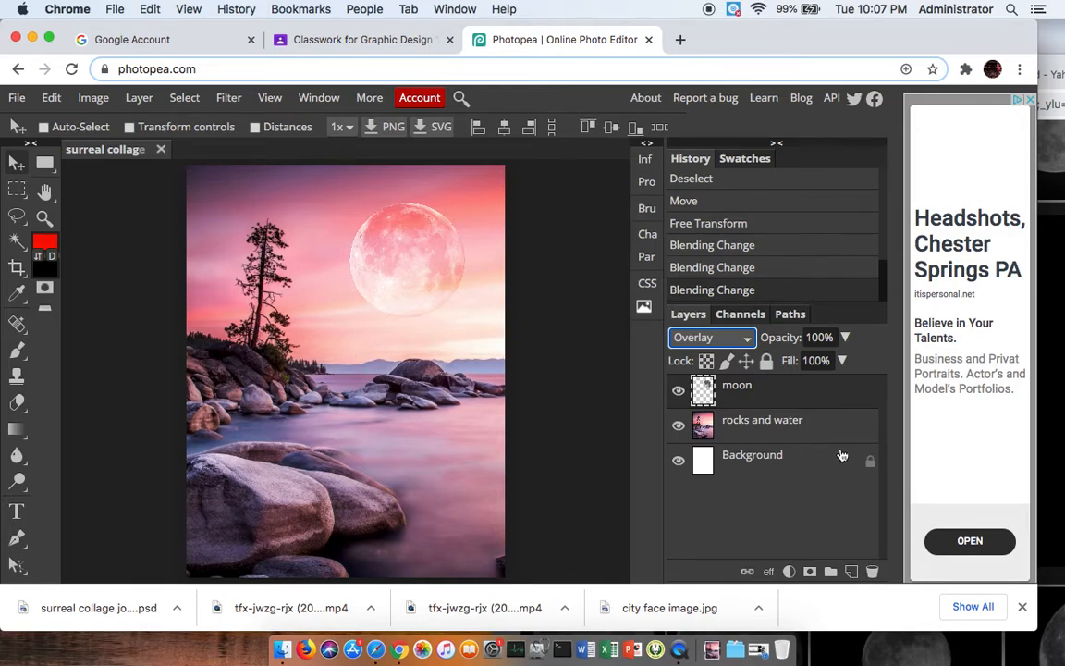
left_click(799, 427)
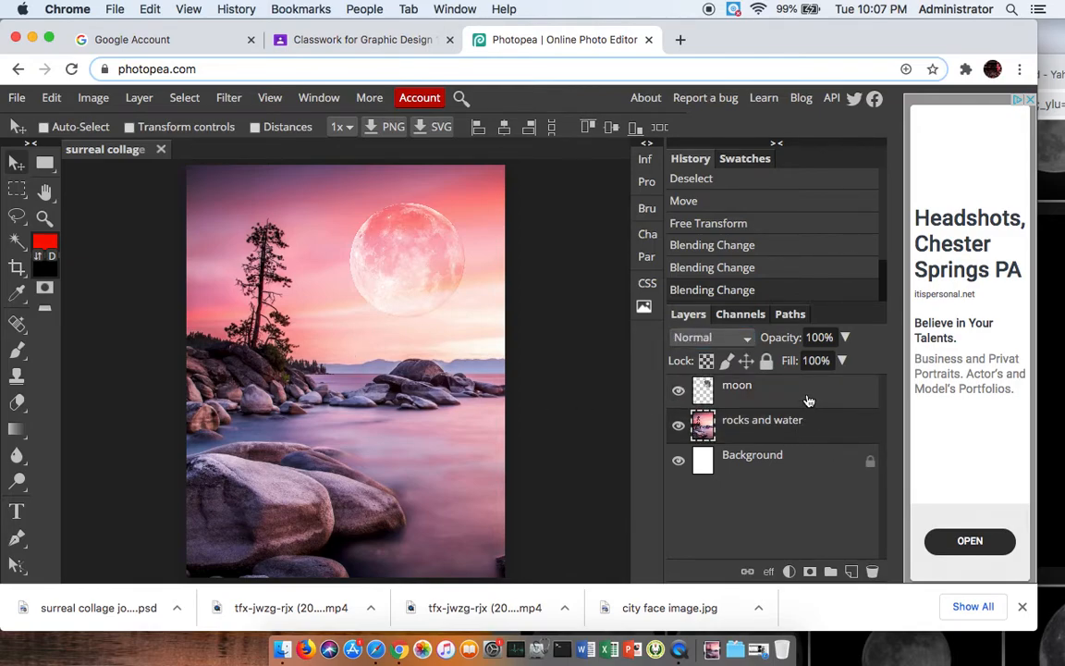
left_click(808, 399)
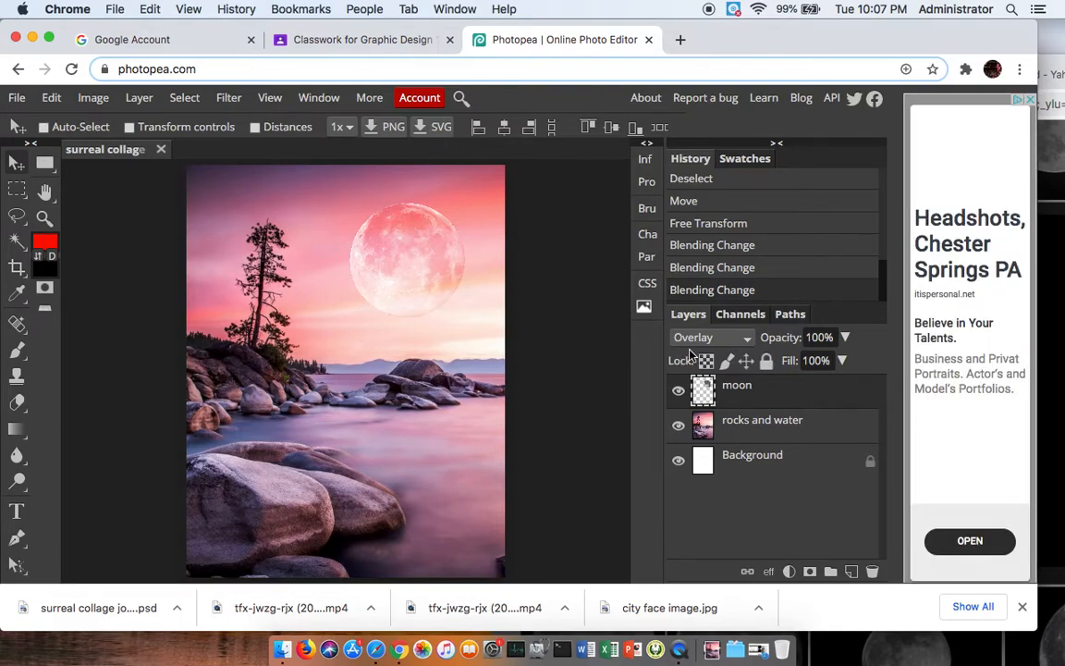
Place the green tree on a white background from the Yahoo tree image search into the Photopea collage, and rasterize its layer
left_click(1043, 59)
left_click(830, 78)
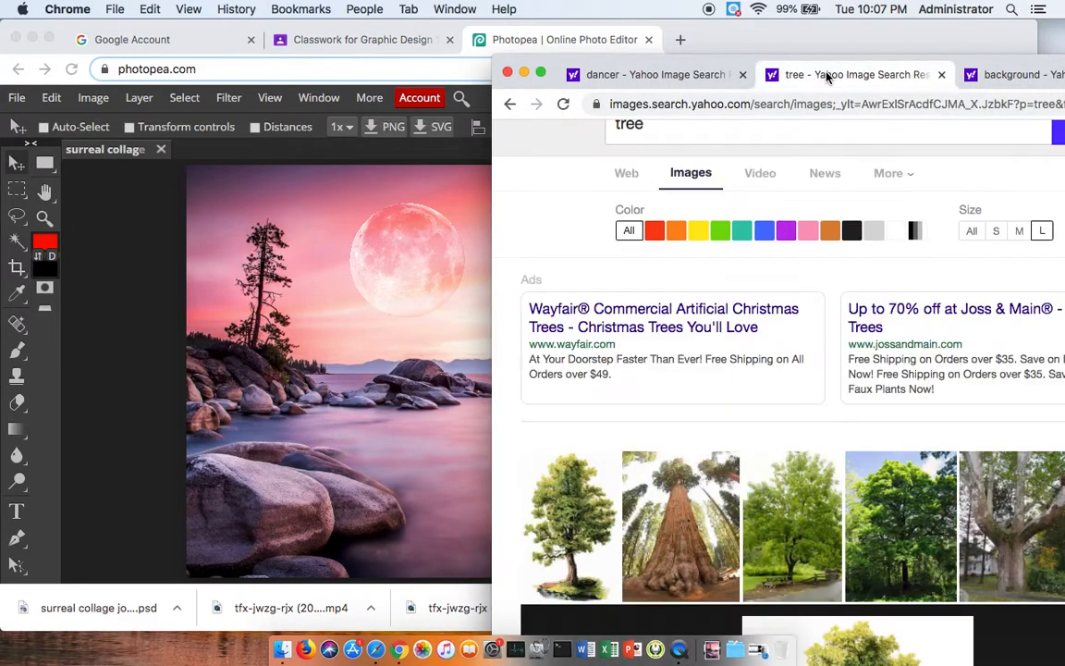
scroll(702, 379, "down", 5)
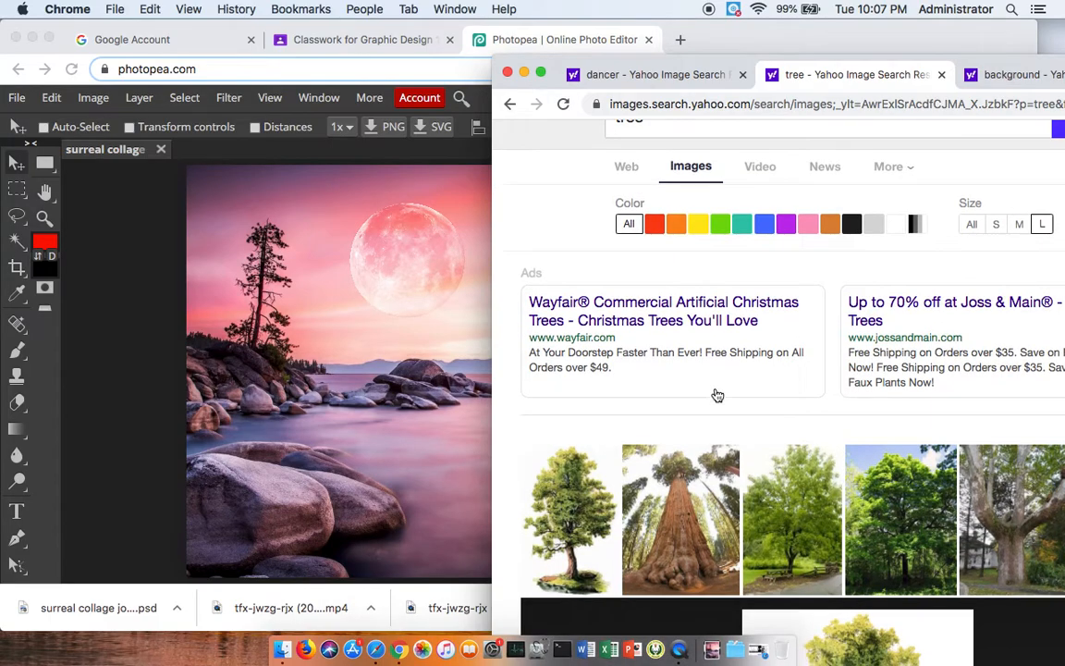
scroll(716, 394, "down", 2)
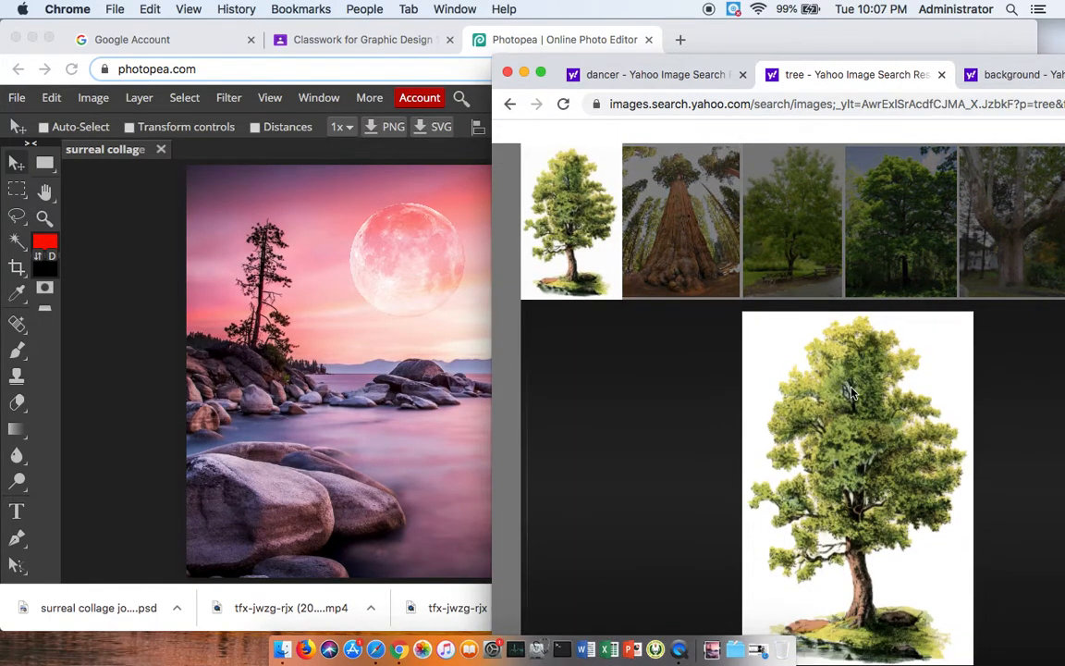
scroll(847, 490, "down", 10)
scroll(823, 467, "up", 13)
scroll(820, 463, "down", 3)
left_click_drag(749, 406, 376, 381)
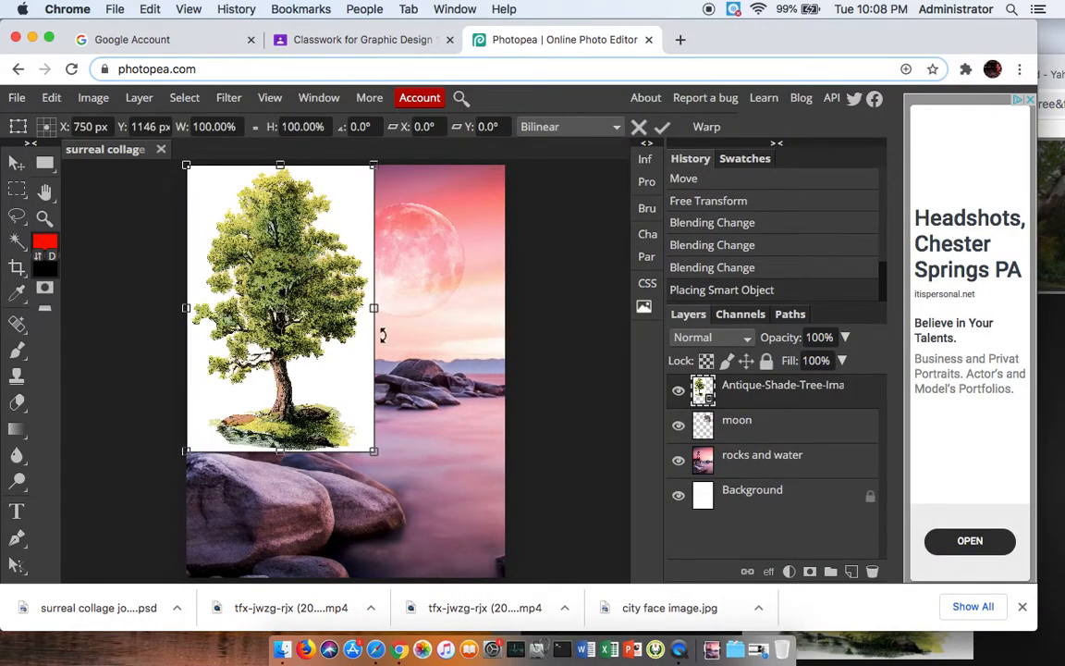
right_click(794, 399)
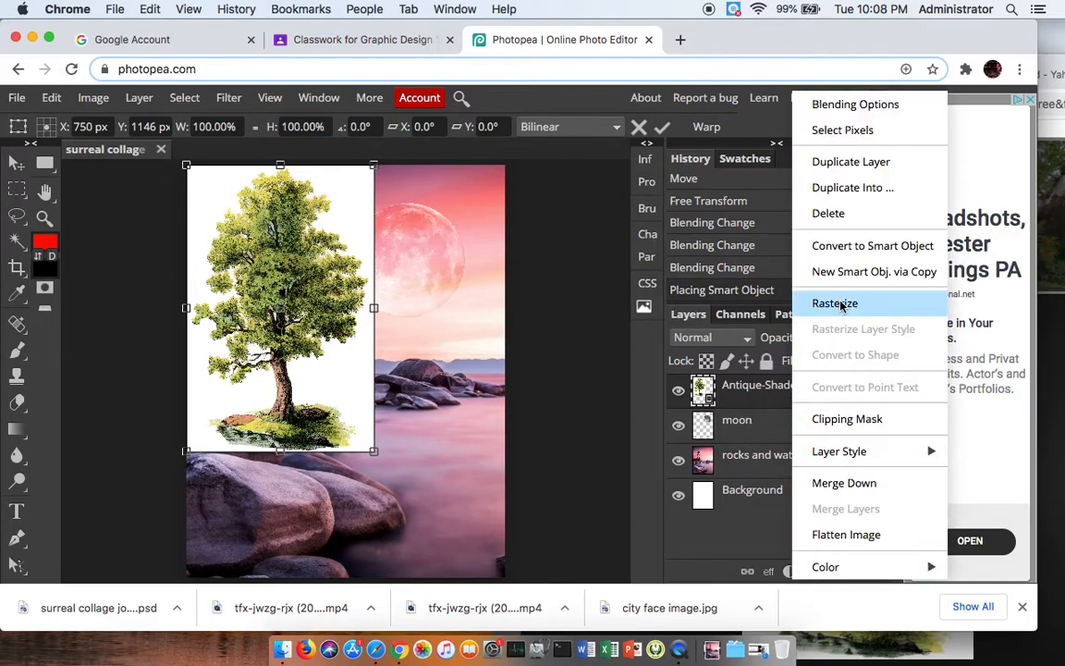
left_click(841, 308)
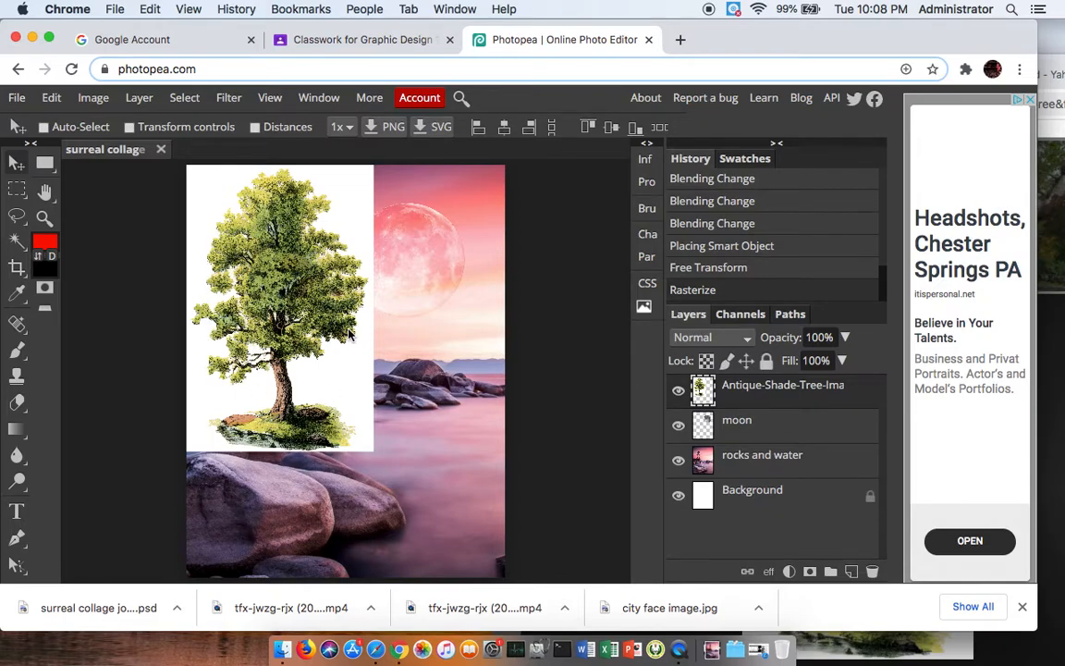
Select the white area around the tree with the Magic Wand at 0 px feather and tolerance 20, clear it, and deselect
left_click(11, 243)
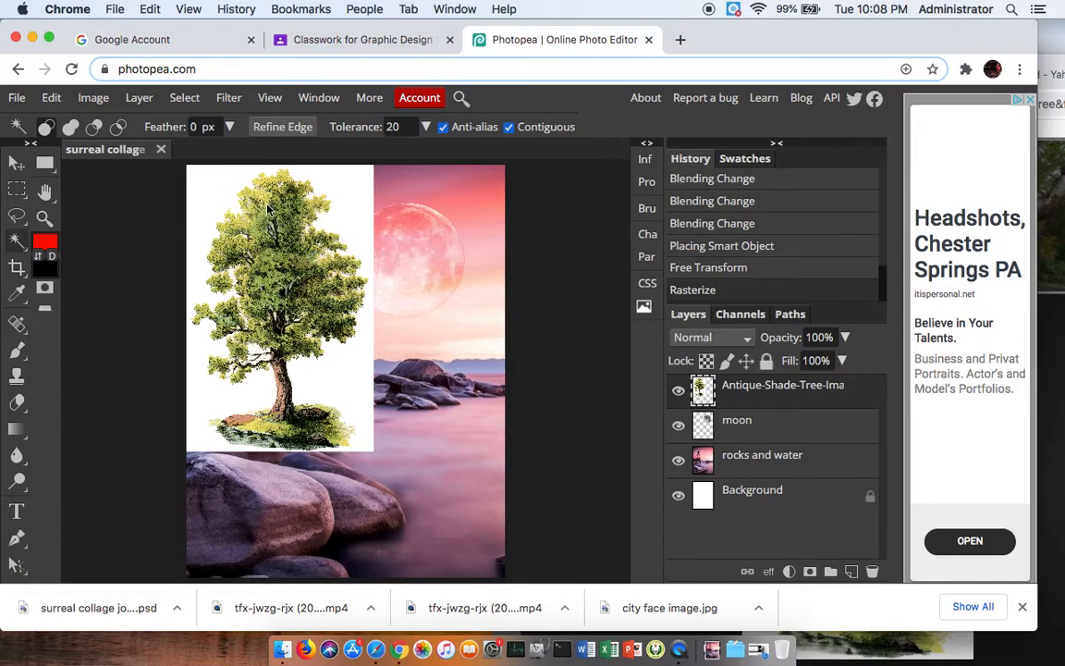
left_click(351, 195)
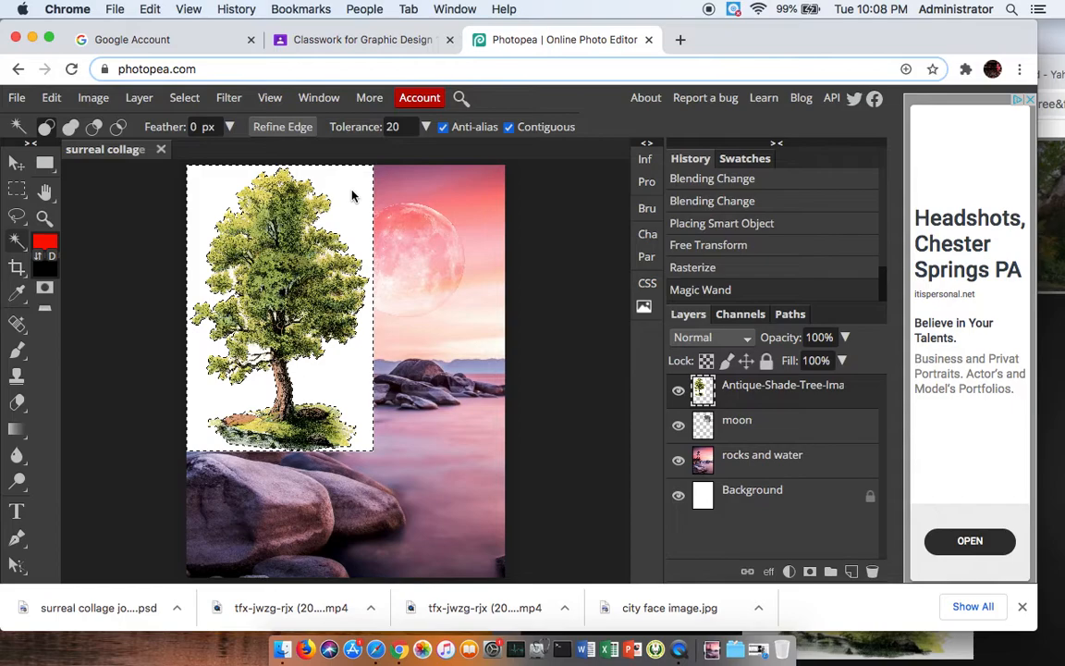
key("Delete")
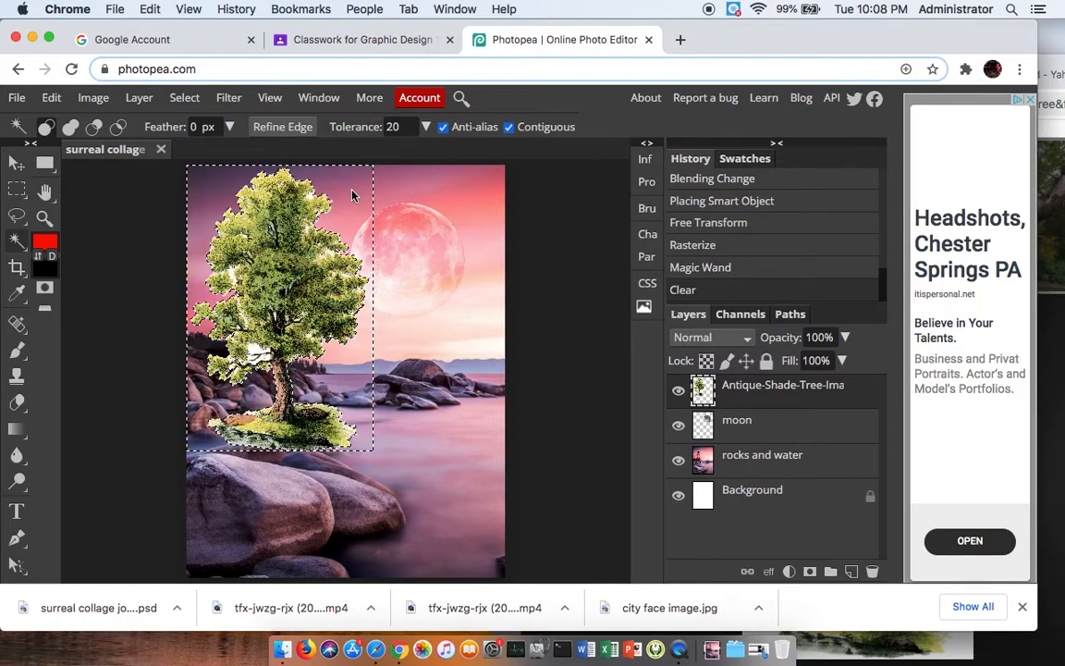
left_click(182, 99)
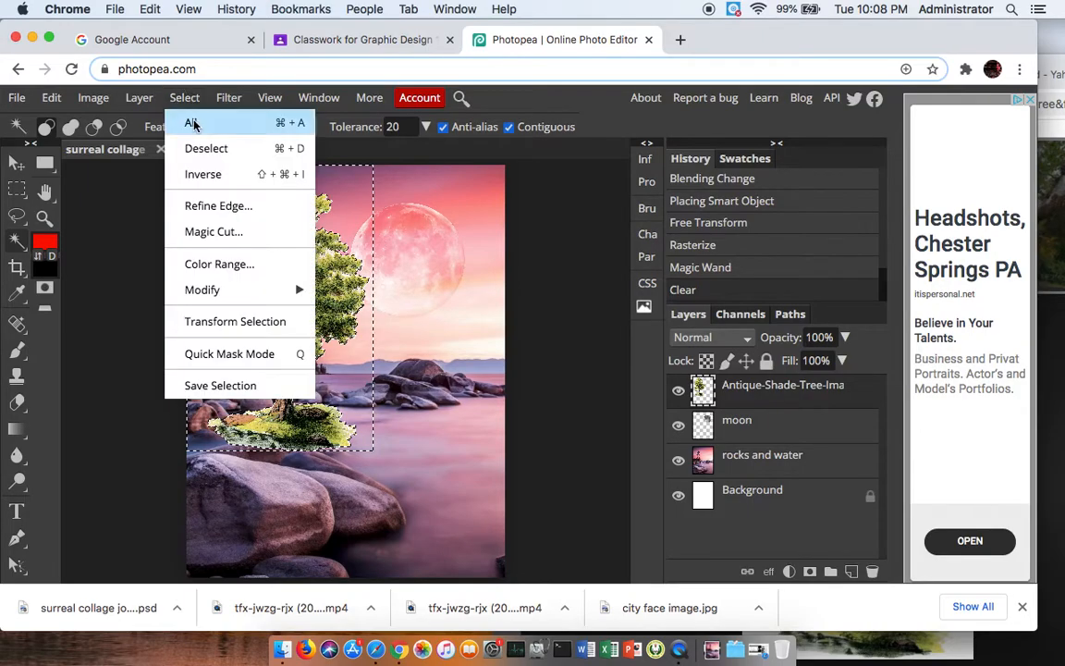
left_click(206, 151)
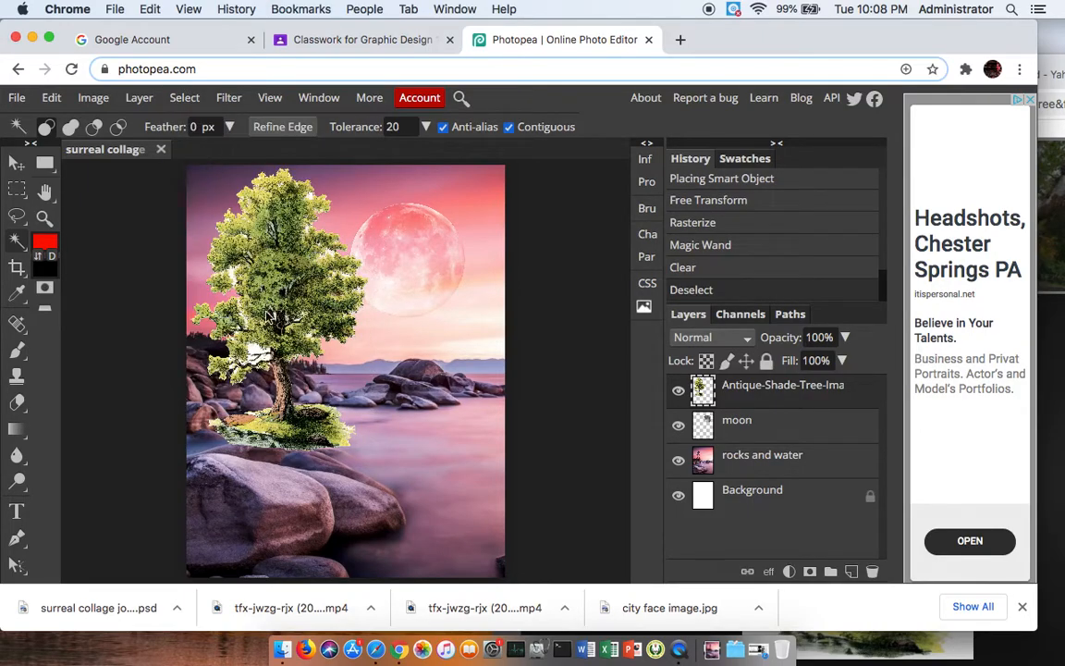
Try clearing the white gaps between the tree's branches with united Magic Wand selections, undo the clearing, and deselect
scroll(282, 352, "up", 10)
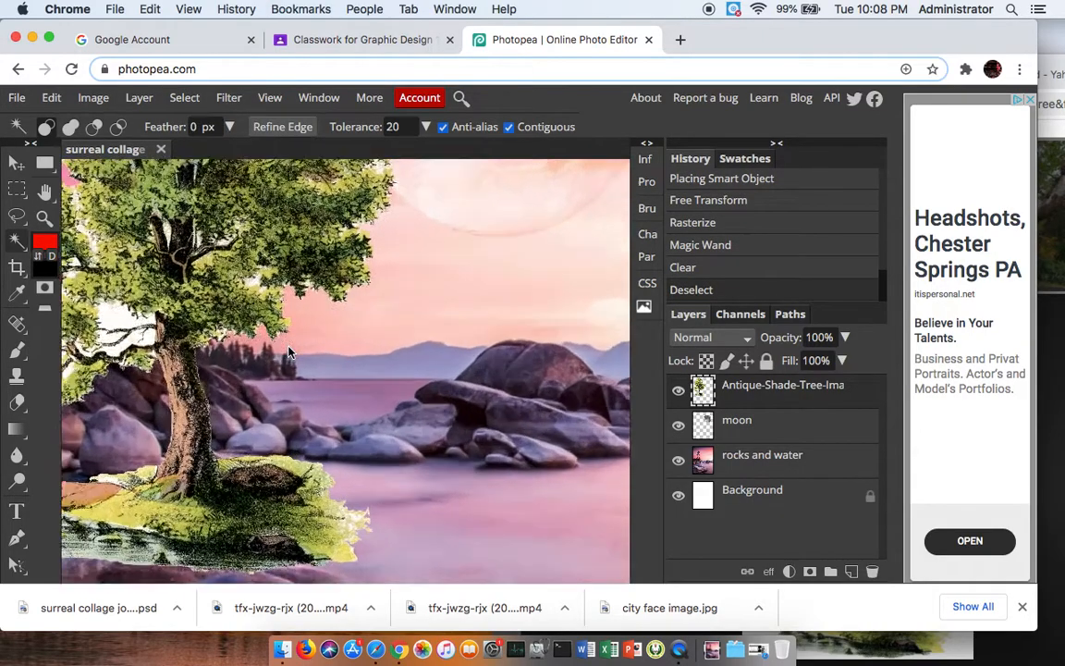
left_click_drag(172, 376, 447, 478)
left_click_drag(352, 428, 393, 481)
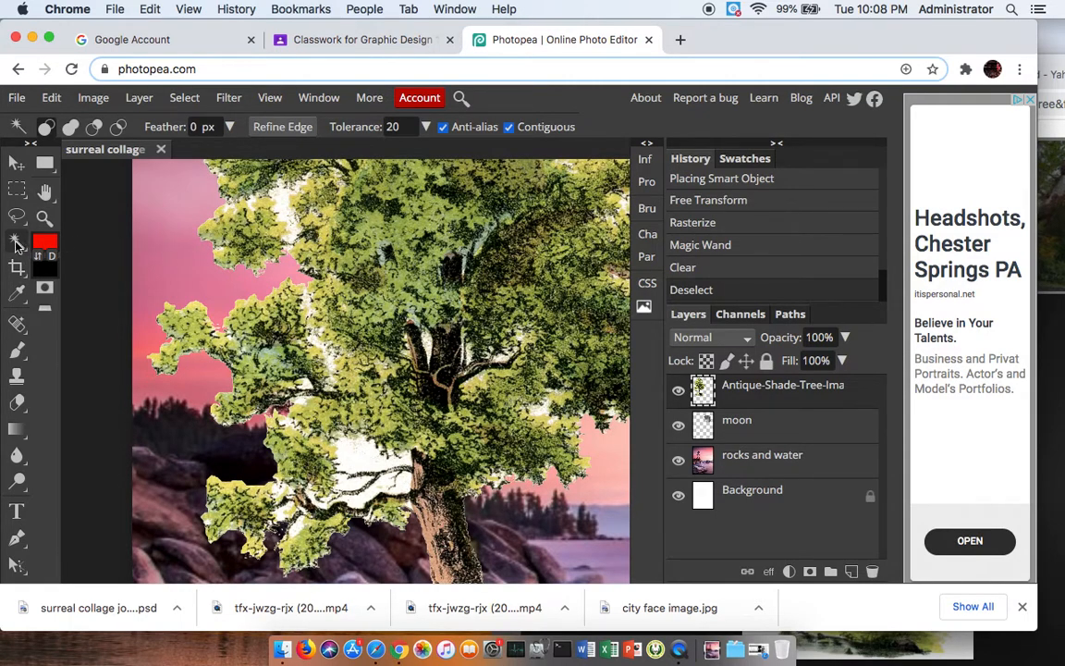
left_click(355, 455)
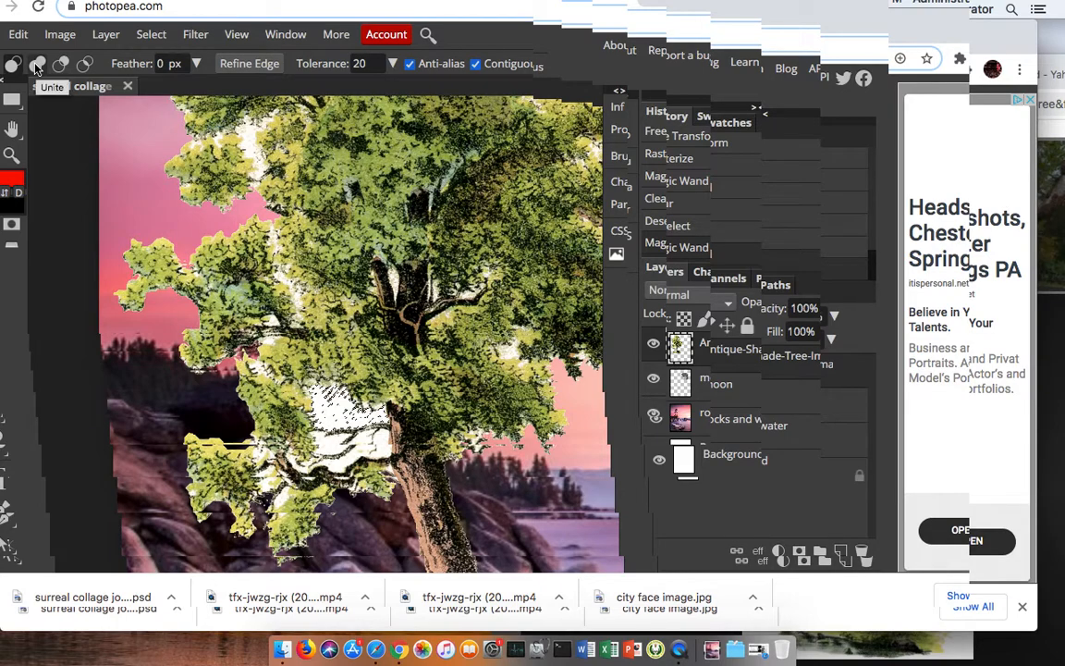
left_click(36, 66)
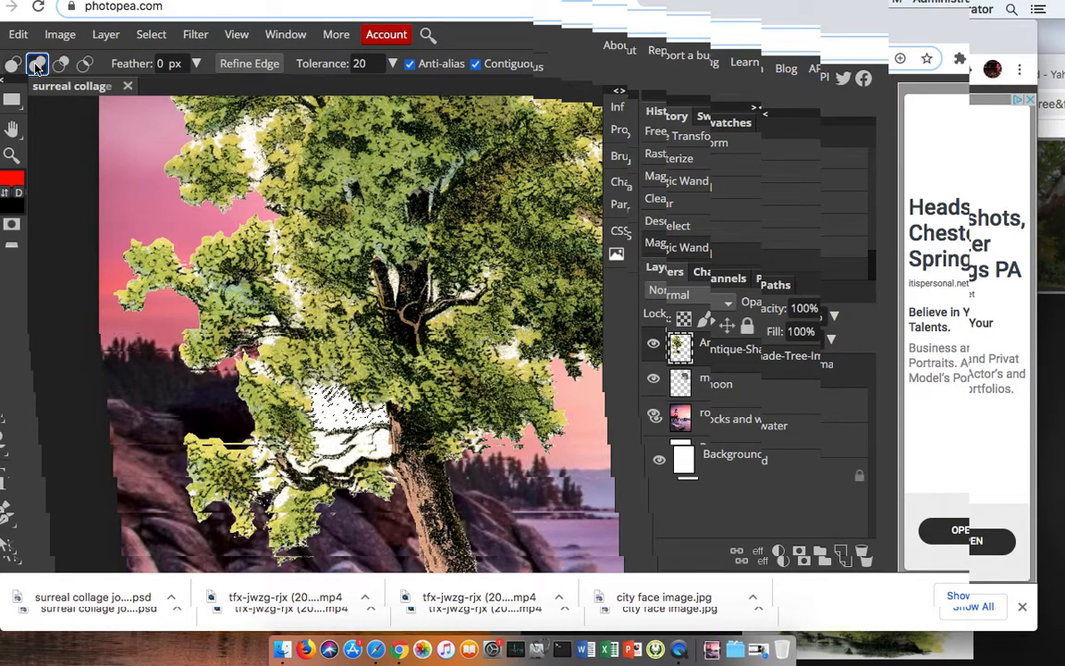
left_click(248, 137)
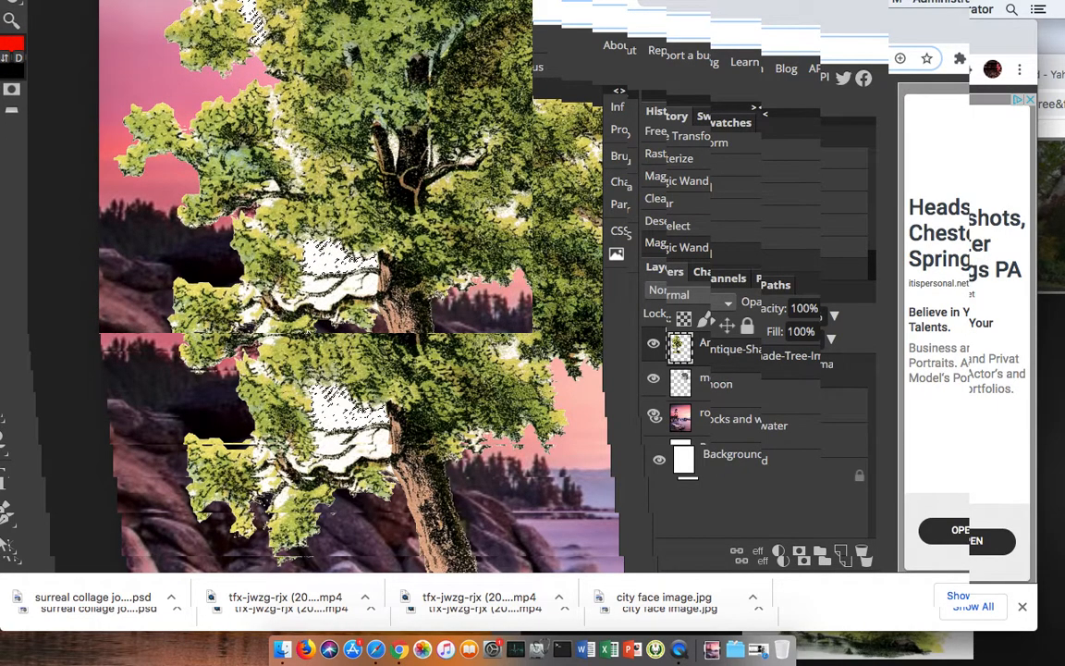
left_click(340, 295)
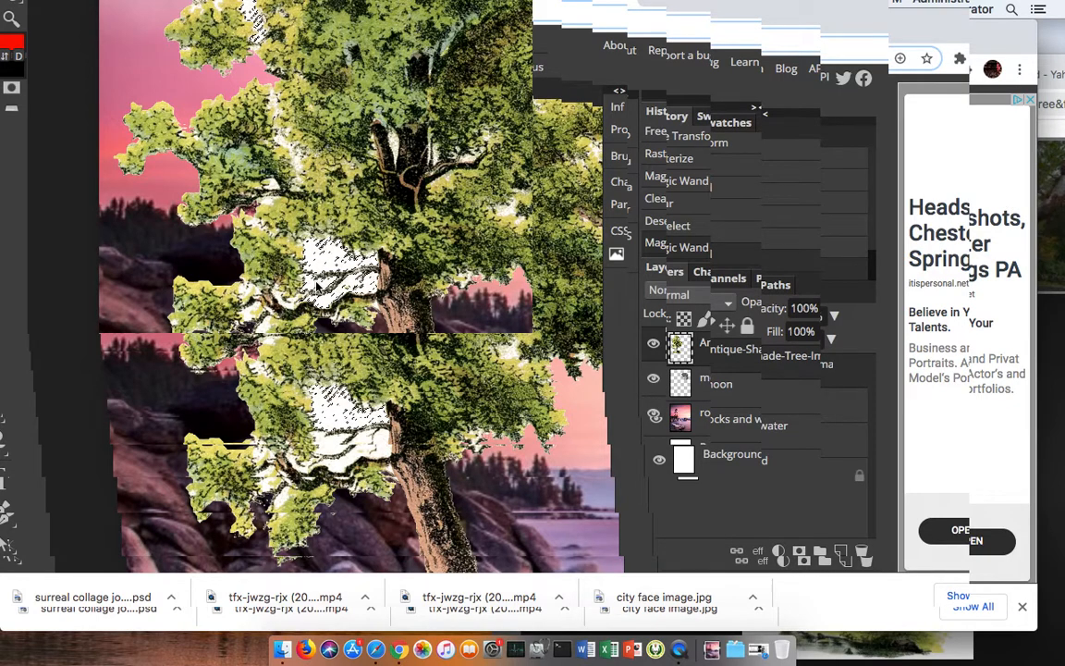
key("Delete")
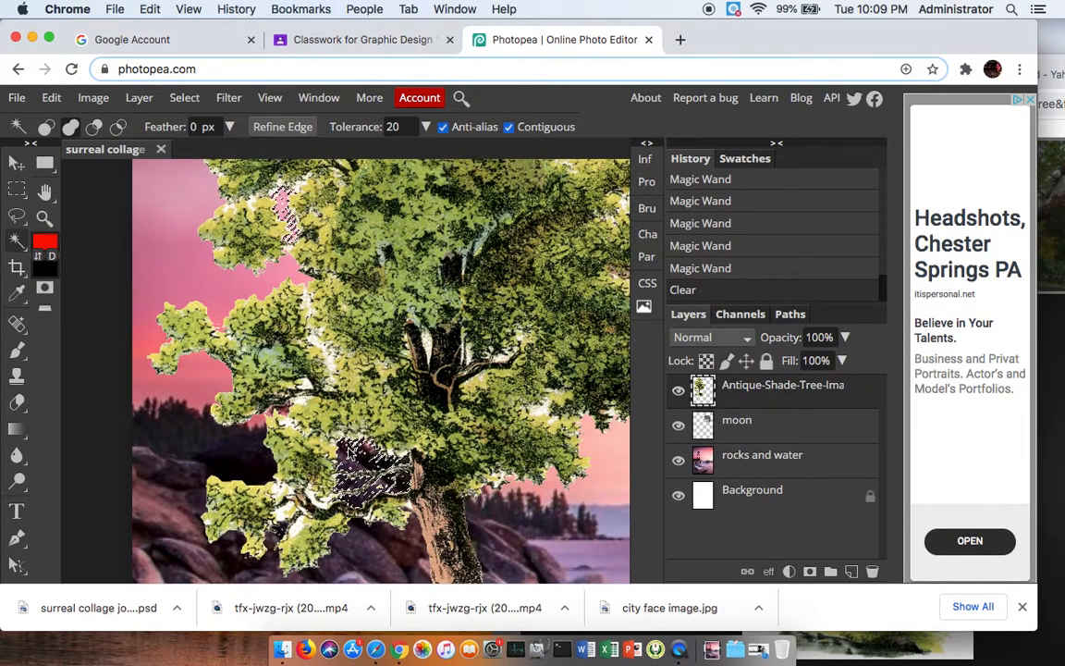
key("ctrl+z")
key("ctrl+d")
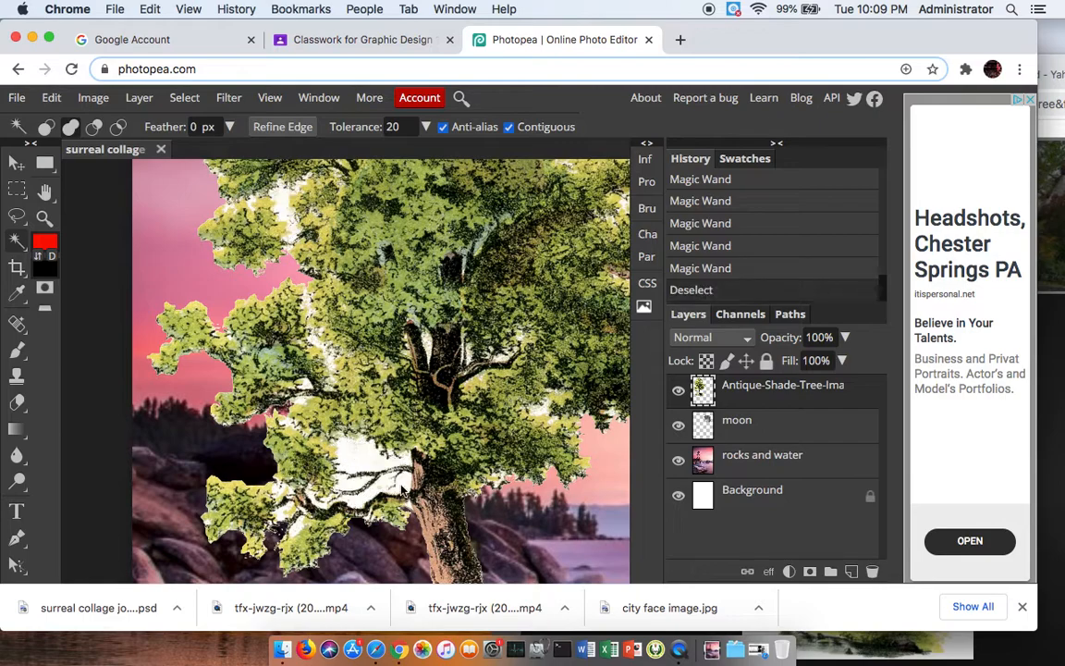
Select the white gap beside the trunk as a new Magic Wand selection, and try a Color Range selection with fuzziness 110
right_click(17, 240)
left_click(79, 271)
left_click(45, 129)
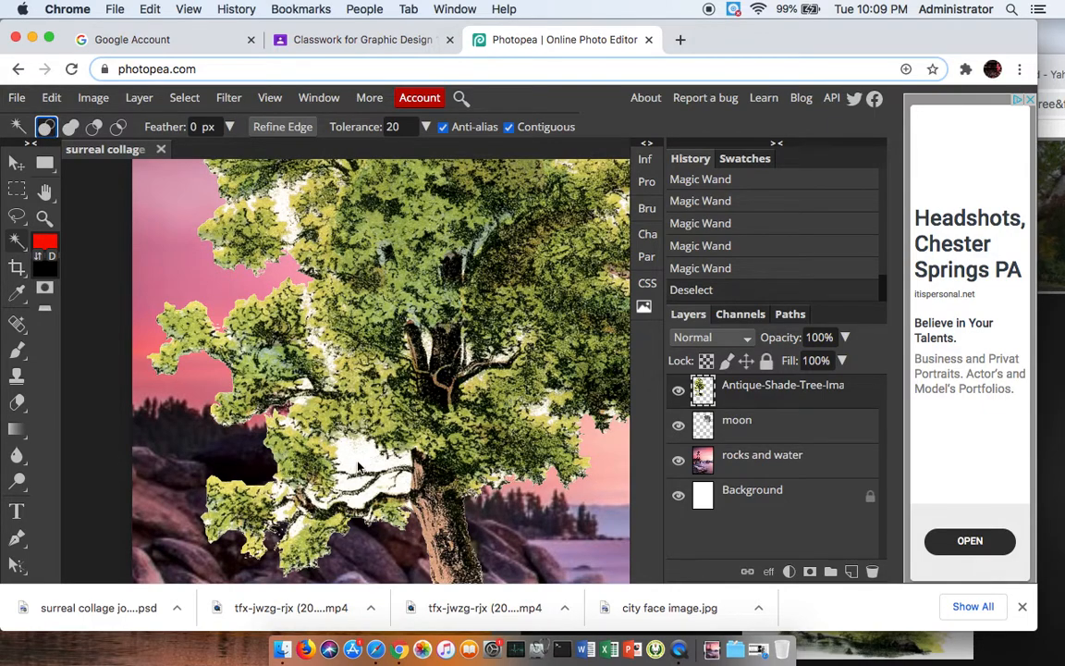
left_click(324, 417)
right_click(359, 456)
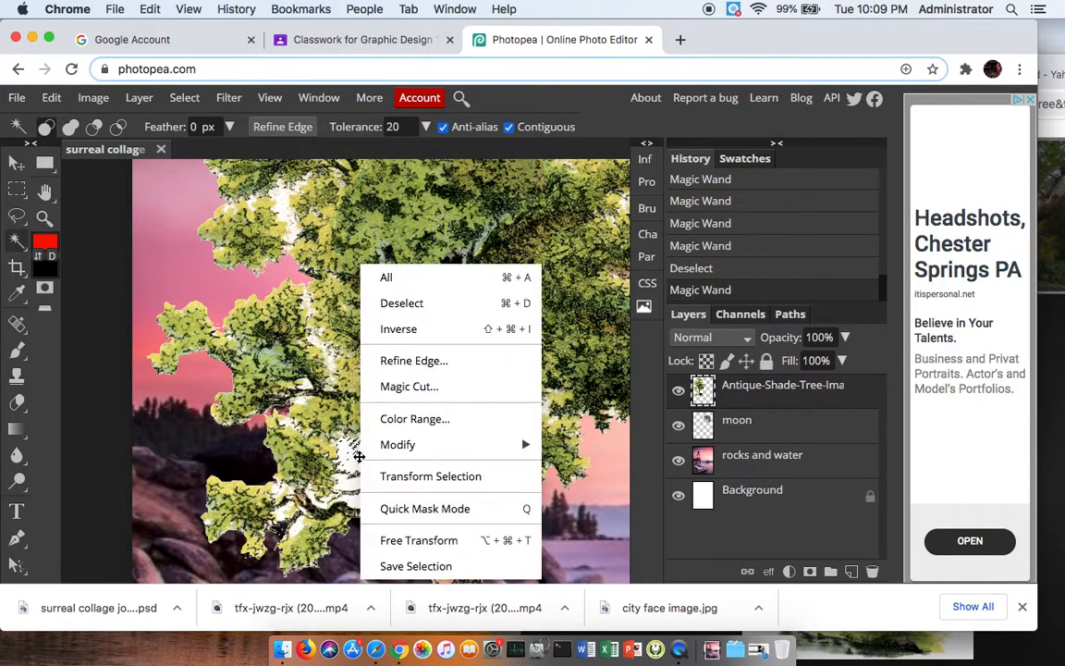
mouse_move(394, 449)
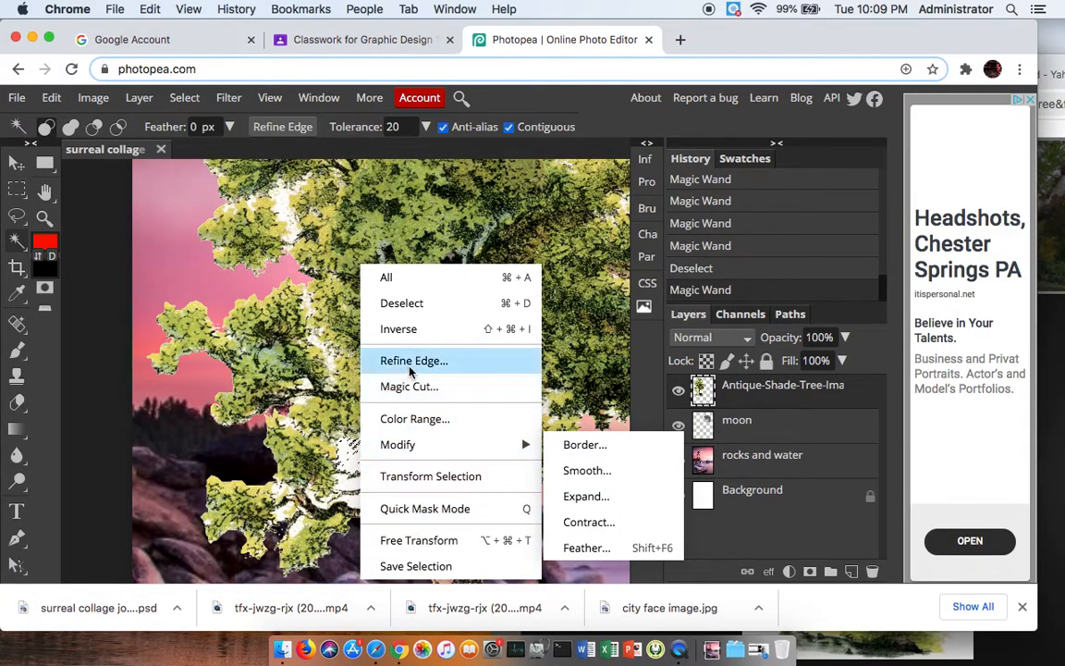
left_click(413, 421)
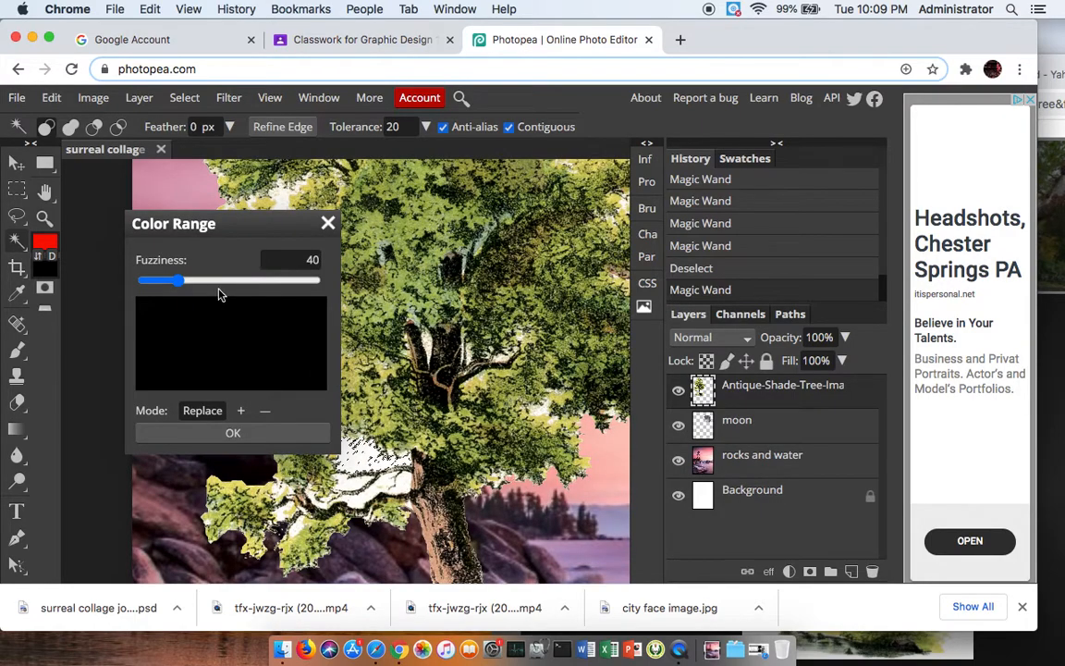
left_click_drag(180, 280, 221, 281)
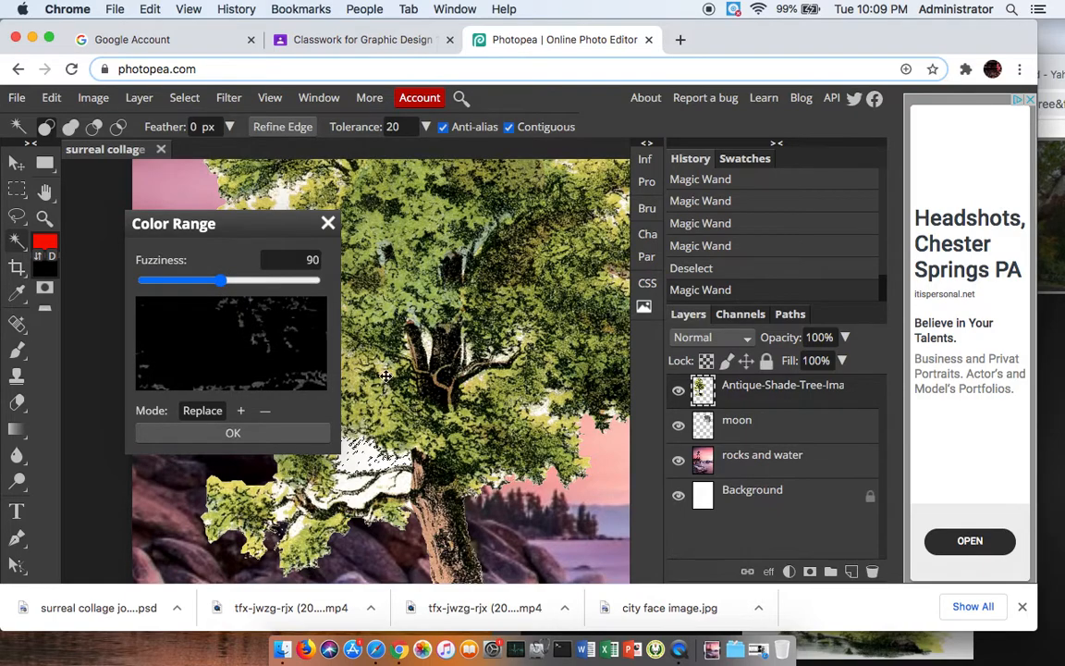
left_click_drag(225, 284, 238, 281)
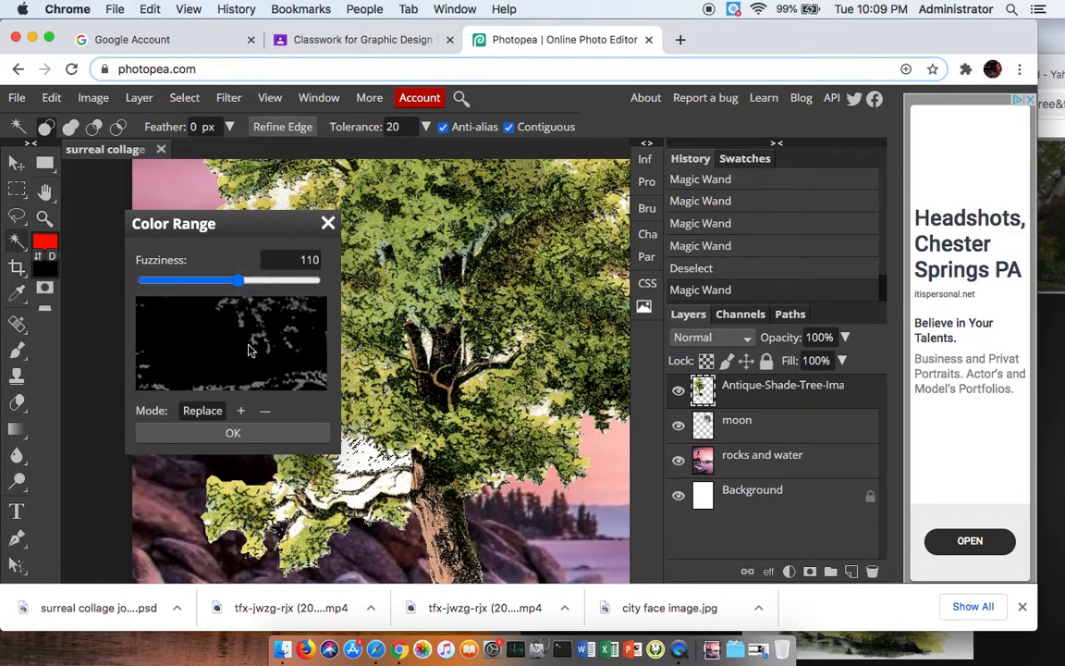
left_click(257, 432)
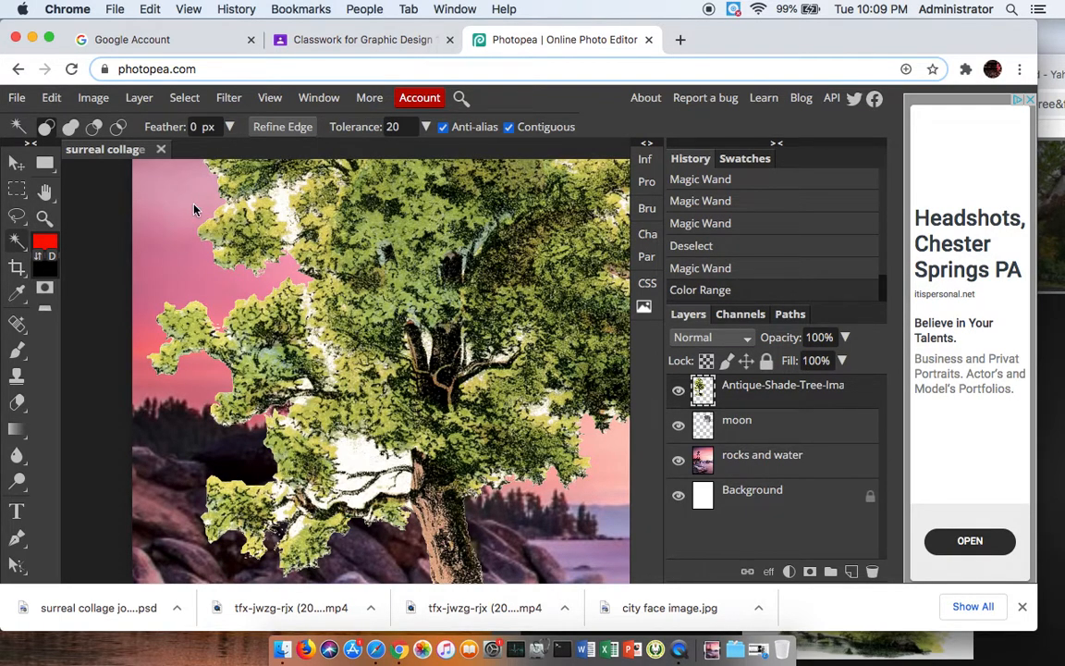
Reselect the white gap beside the trunk with the Magic Wand, and retry a Color Range selection in Replace mode at fuzziness 110
right_click(16, 239)
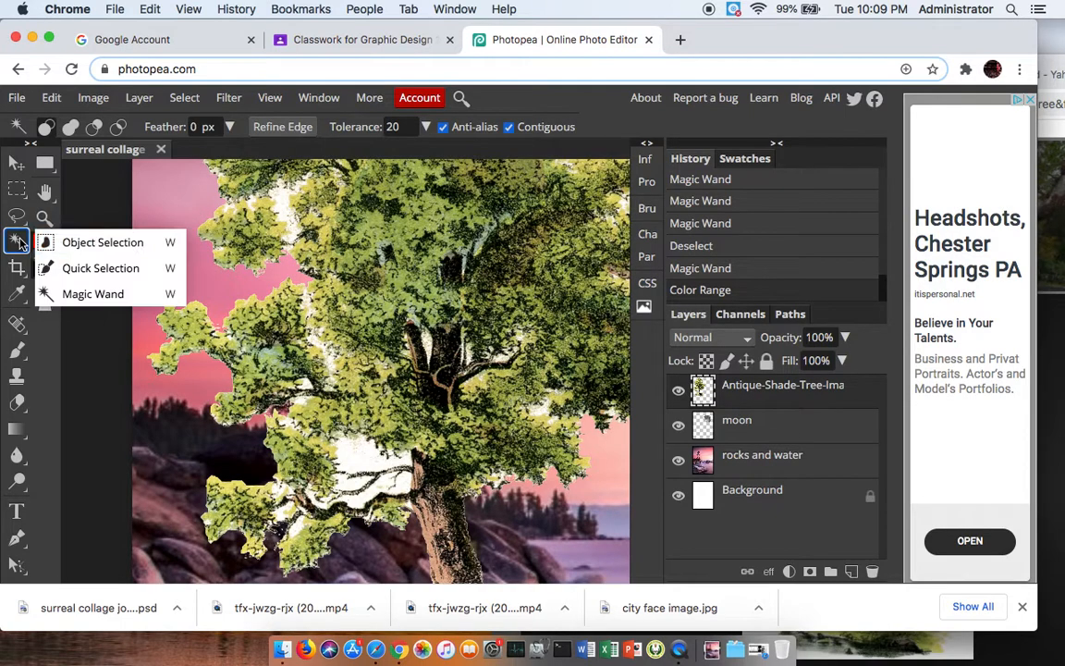
left_click(92, 293)
left_click(324, 412)
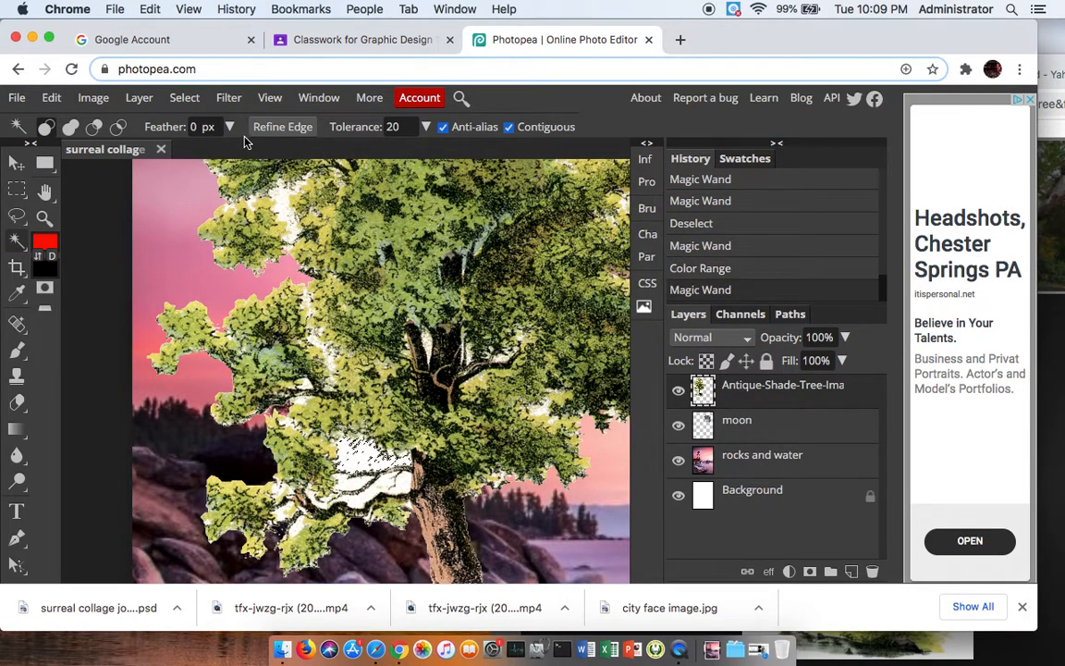
left_click(184, 98)
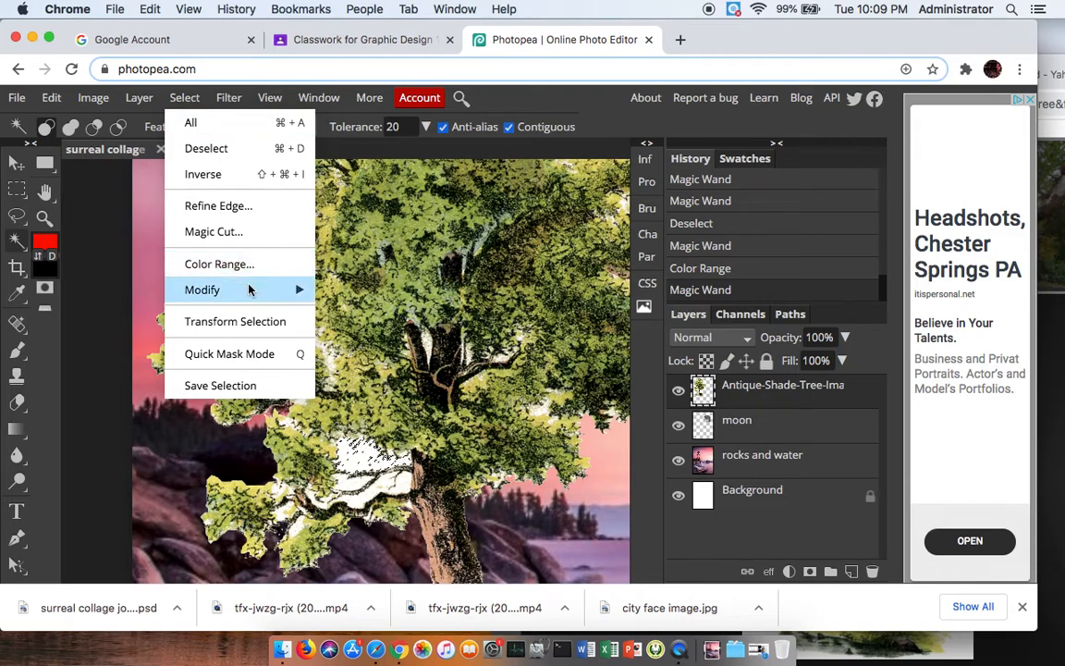
mouse_move(247, 292)
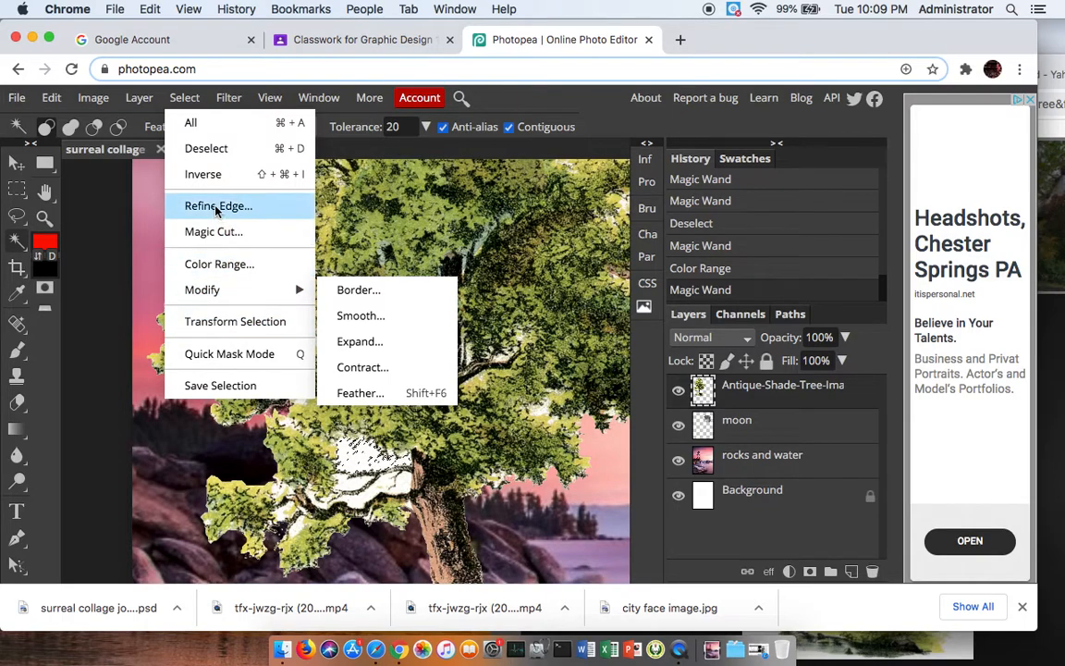
left_click(237, 264)
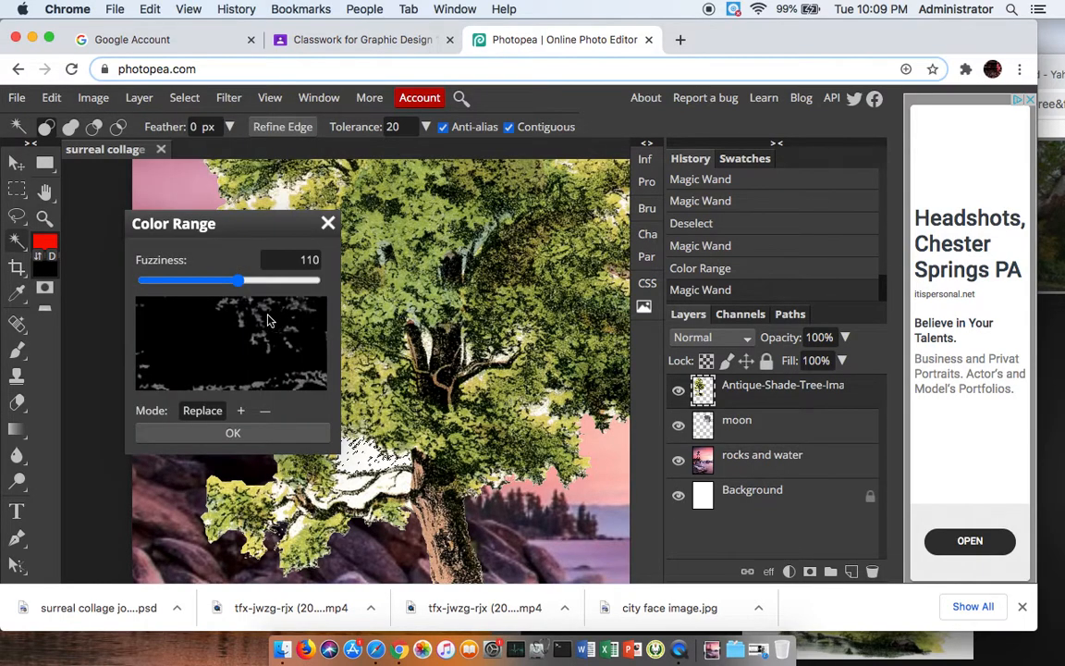
left_click(240, 413)
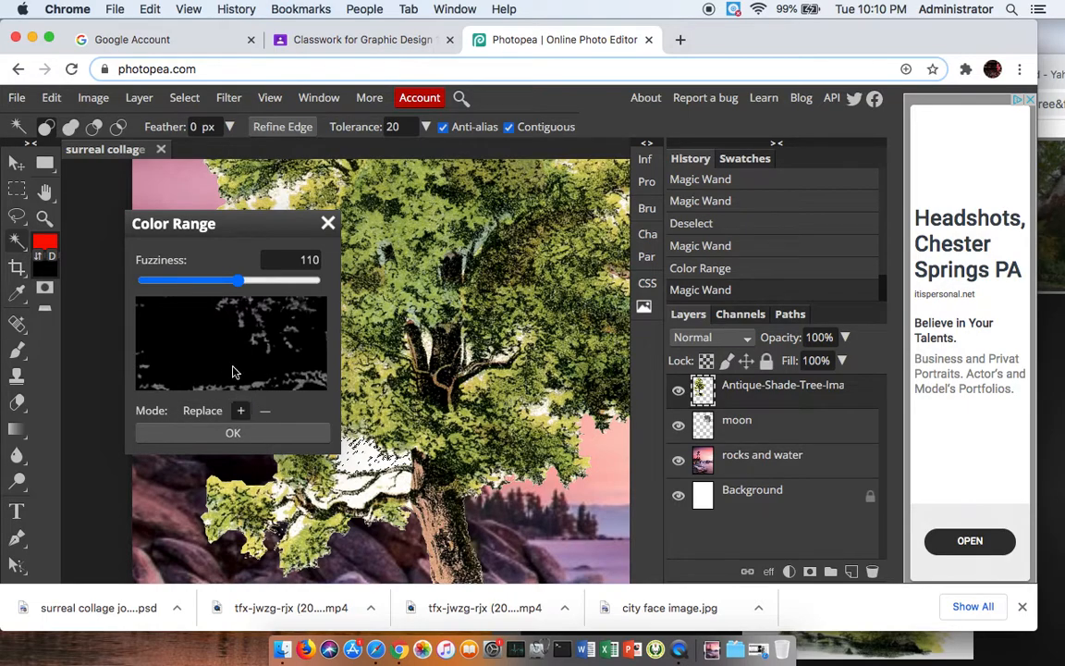
left_click(209, 409)
left_click(242, 434)
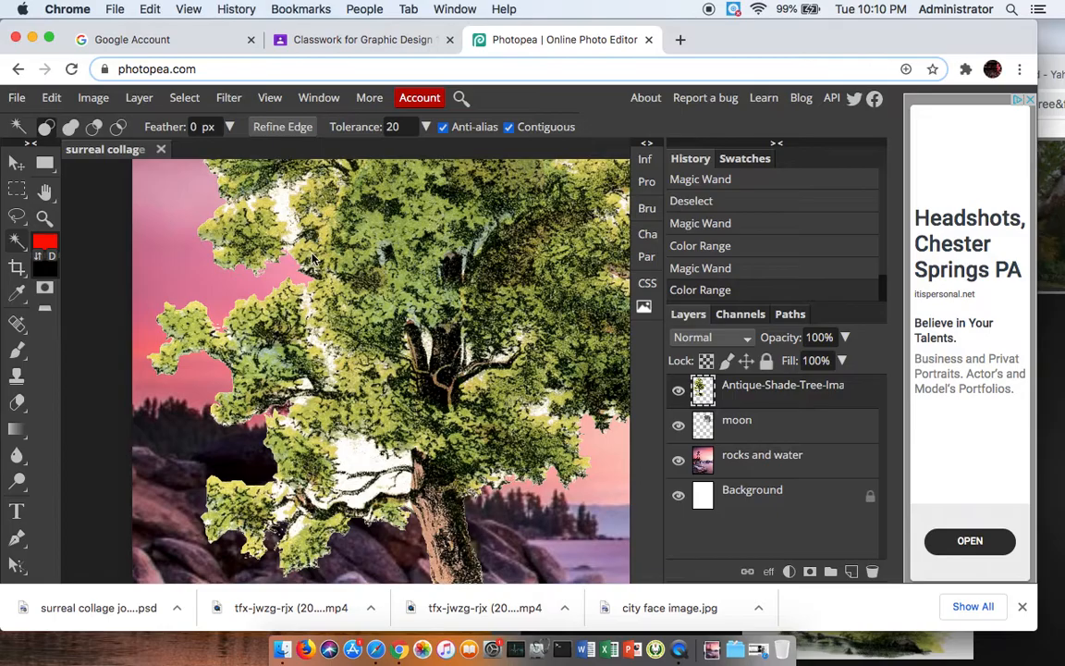
Select the white gap between the tree's upper-left branches with the Magic Wand at tolerance 40, clear it, and deselect
key("super+0")
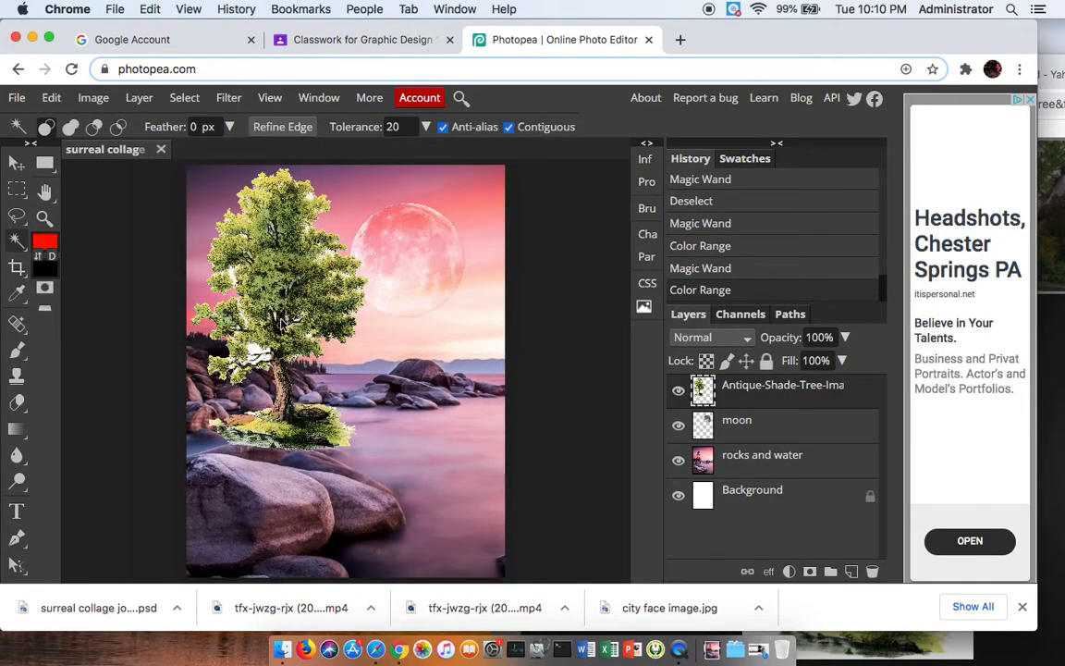
mouse_move(197, 245)
left_mouse_down()
mouse_move(302, 315)
mouse_move(274, 287)
left_mouse_up()
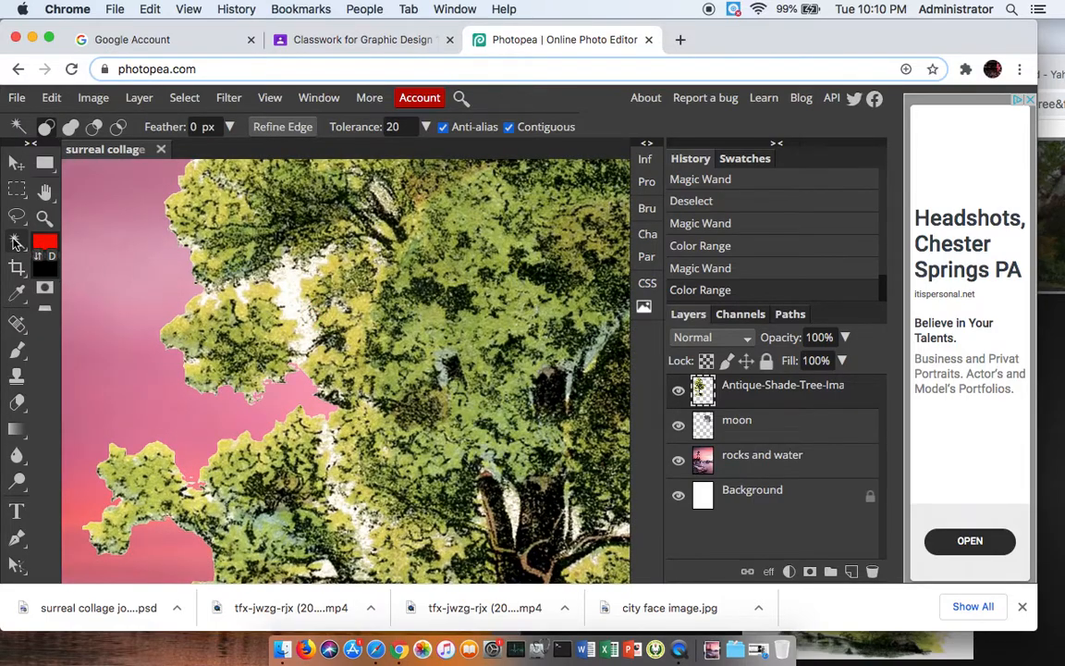
right_click(34, 240)
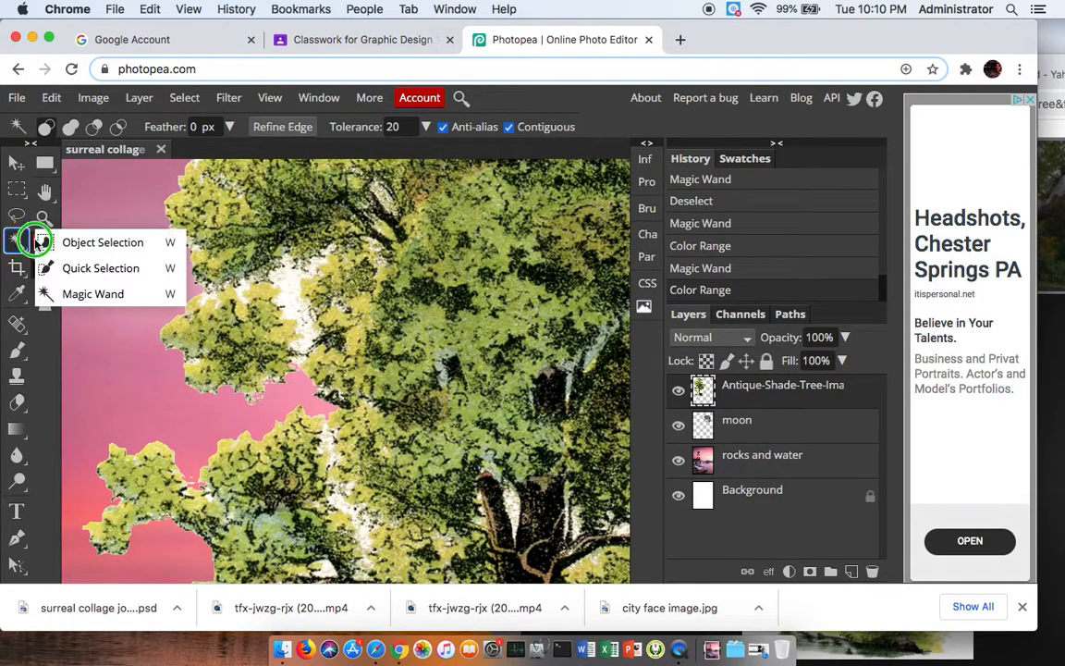
left_click(104, 293)
left_click(394, 126)
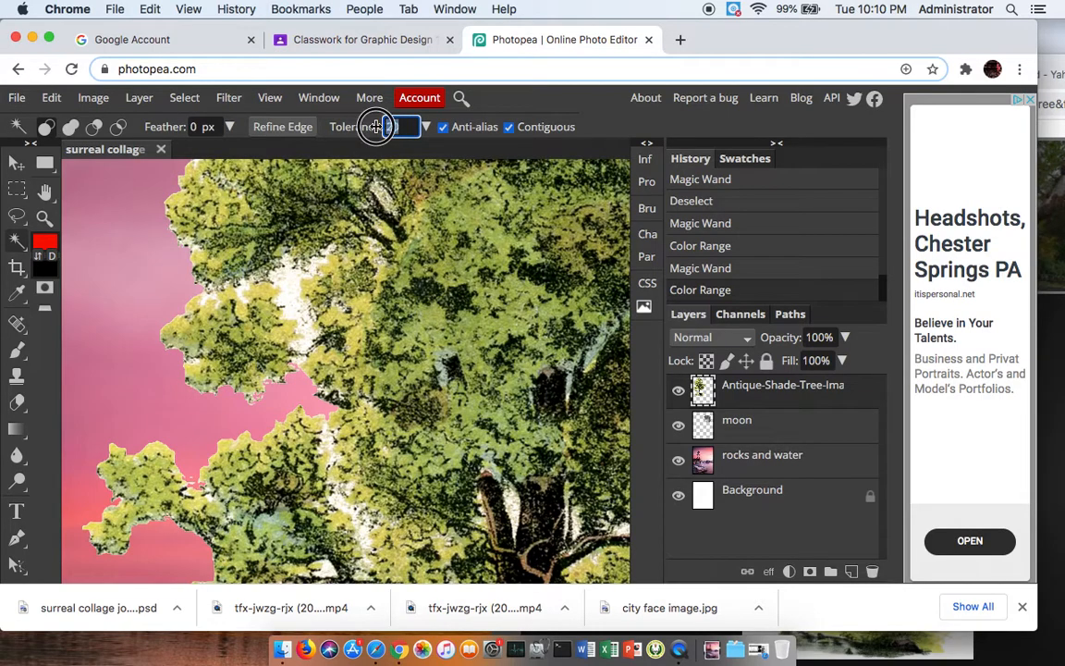
type("40")
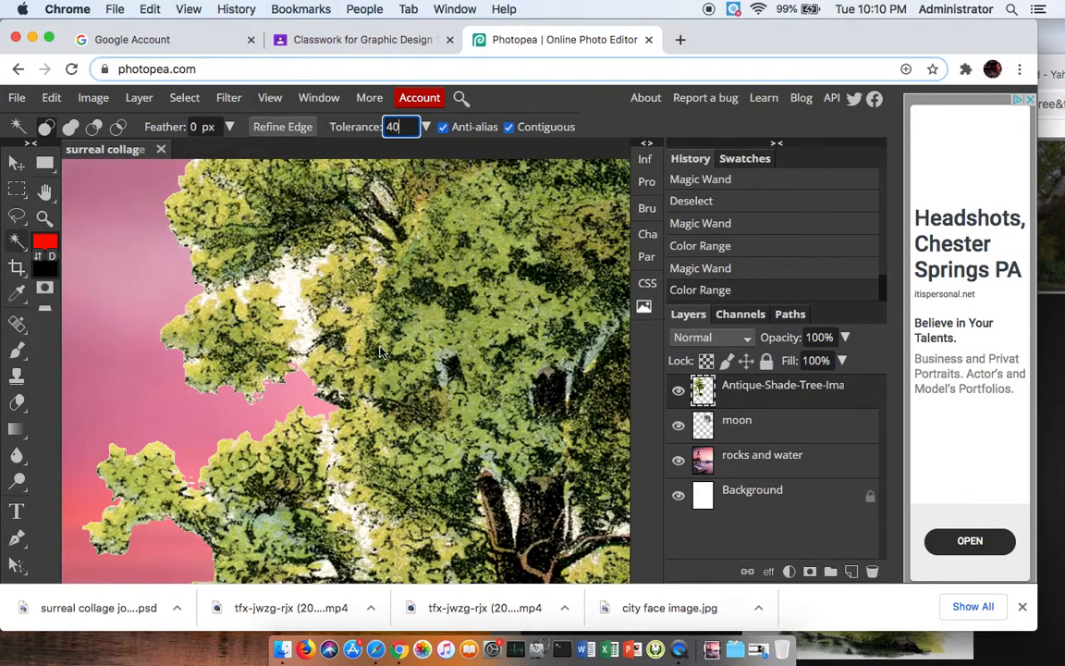
left_click(293, 292)
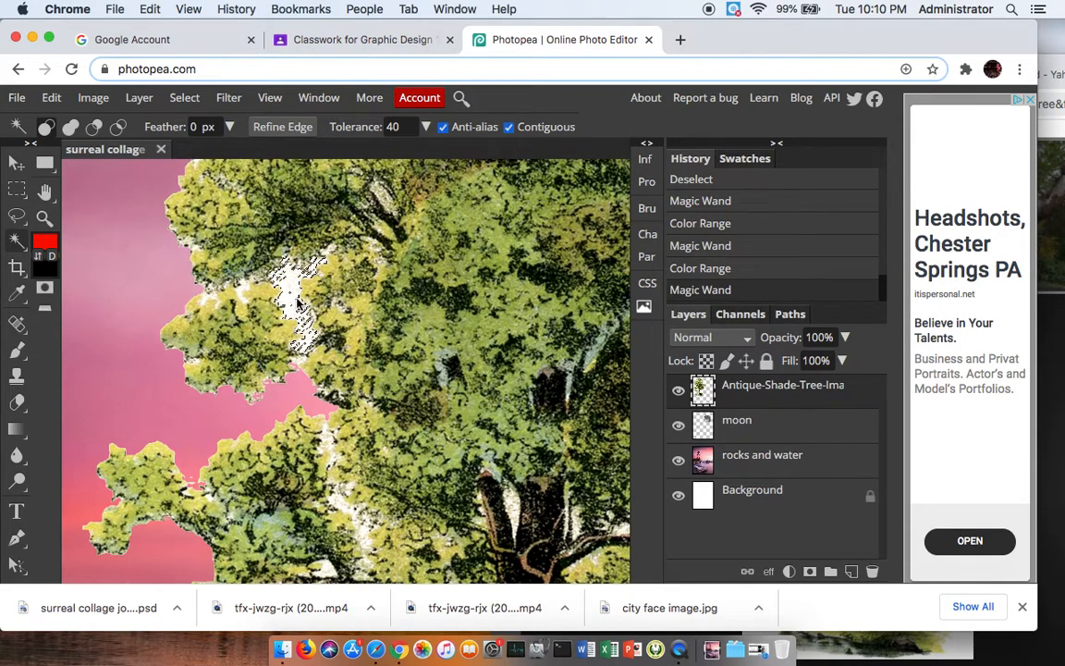
key("Delete")
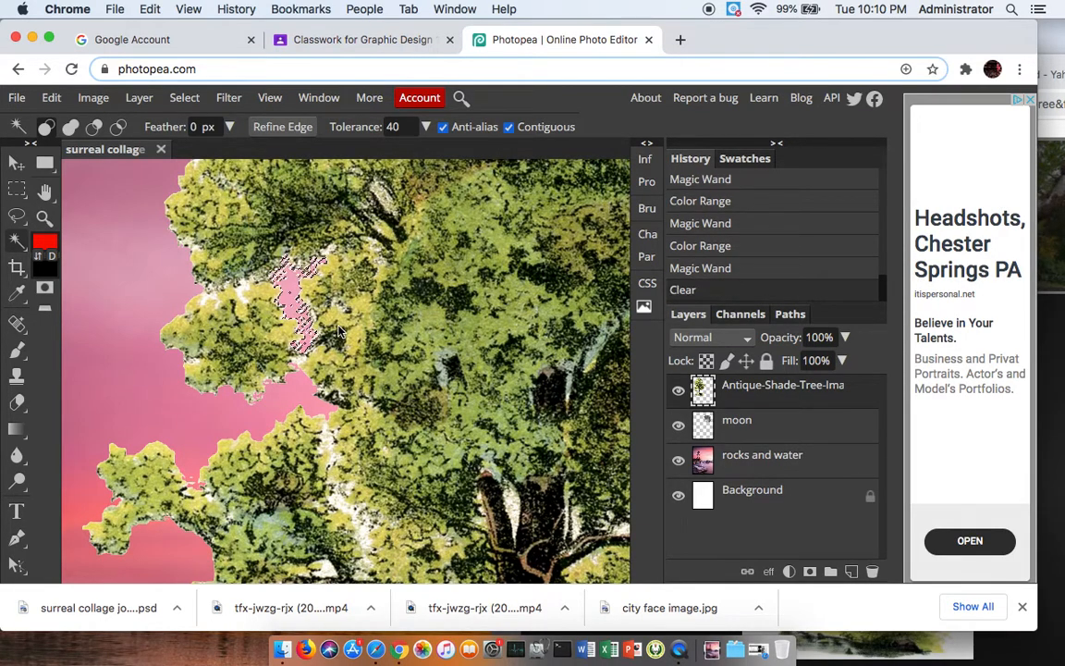
key("ctrl+d")
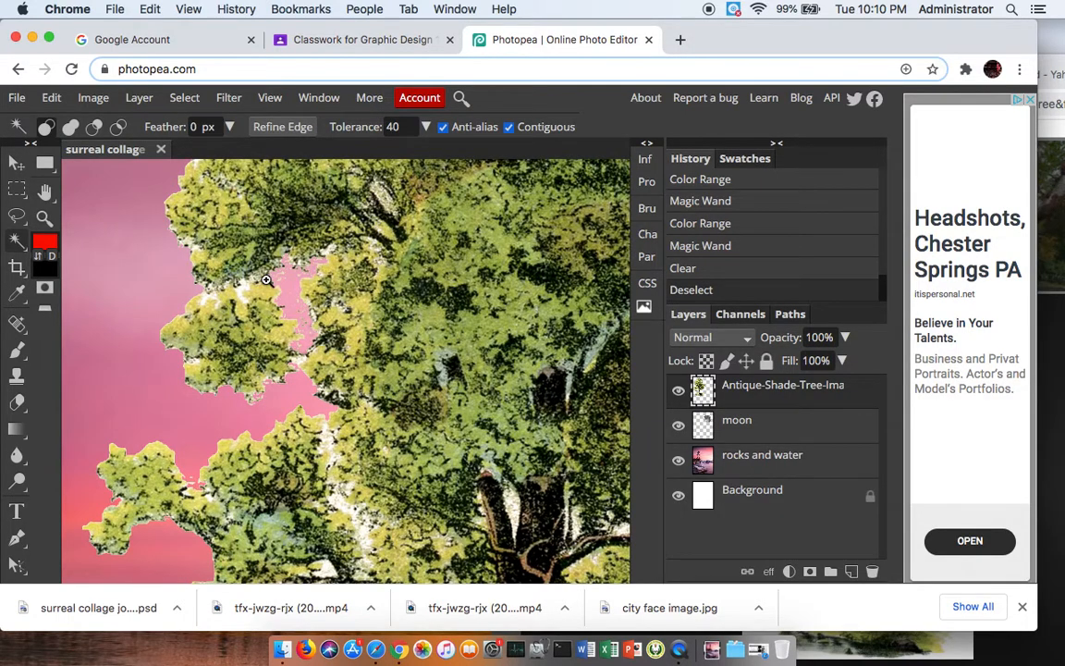
Lasso the leftover specks in the middle of the cleared gap between the branches, clear them, and deselect
scroll(316, 300, "up", 5)
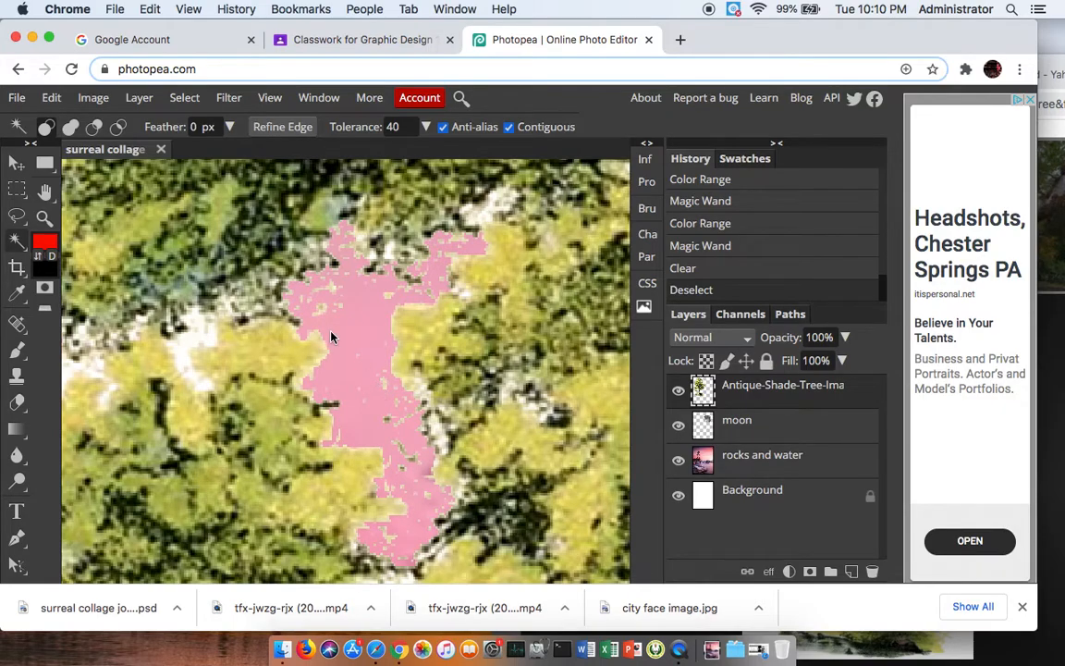
left_click(14, 214)
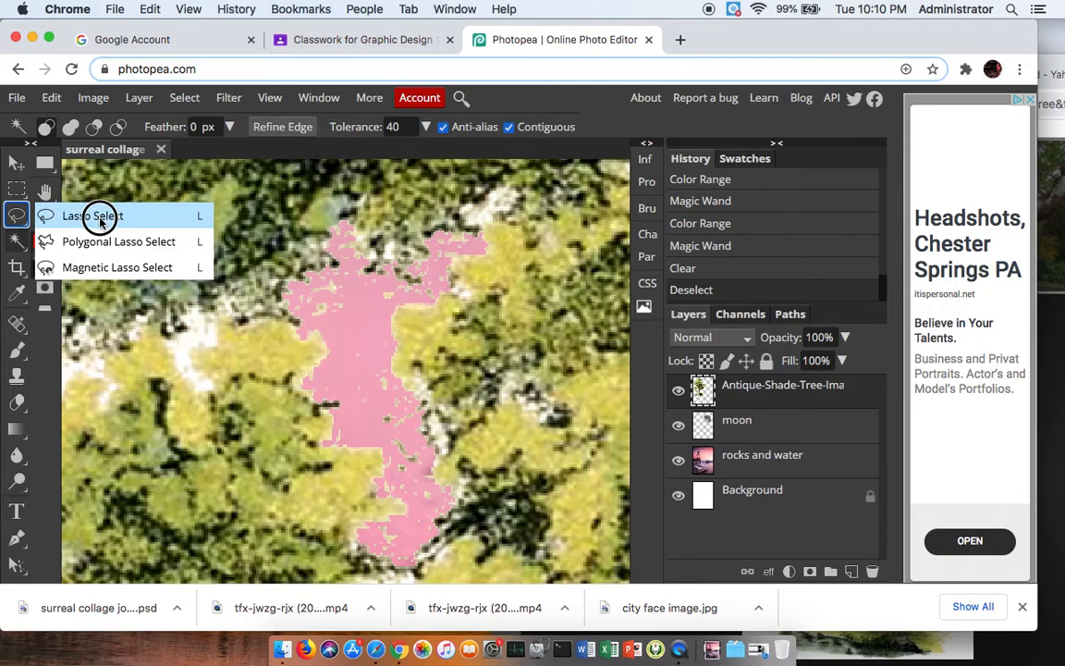
left_click(166, 216)
mouse_move(391, 338)
left_mouse_down()
mouse_move(424, 415)
mouse_move(395, 436)
mouse_move(332, 414)
mouse_move(319, 395)
mouse_move(354, 366)
mouse_move(385, 325)
left_mouse_up()
key("Delete")
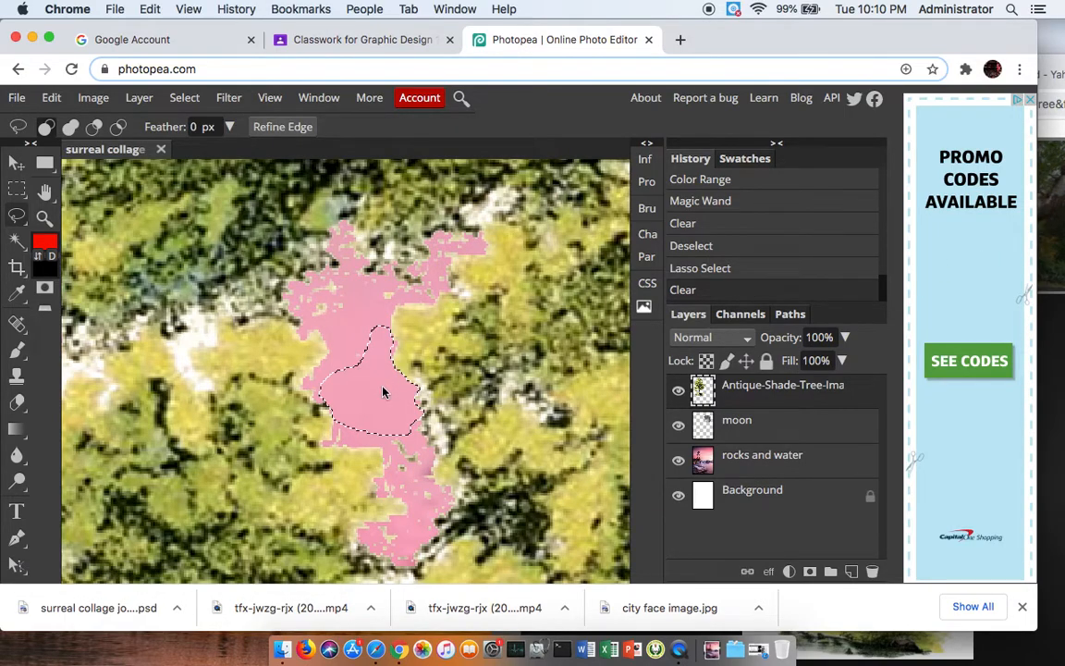
key("ctrl+d")
key("ctrl+0")
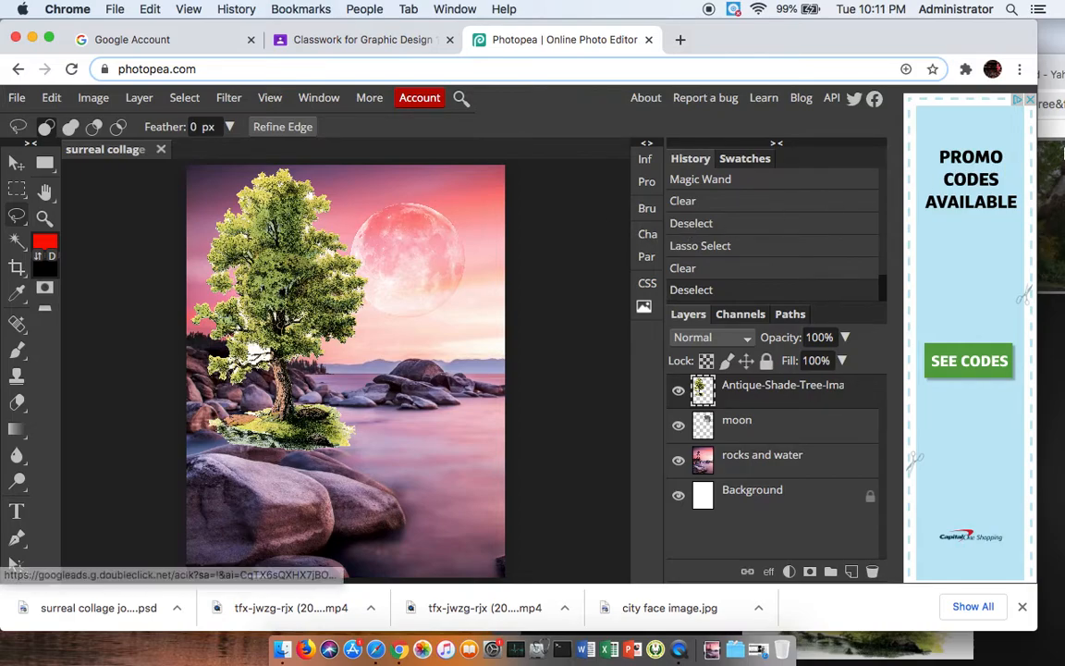
Try to place the pink-tutu dancer photo from the Yahoo dancer image search into the Photopea collage
left_click(1046, 147)
key("super+w")
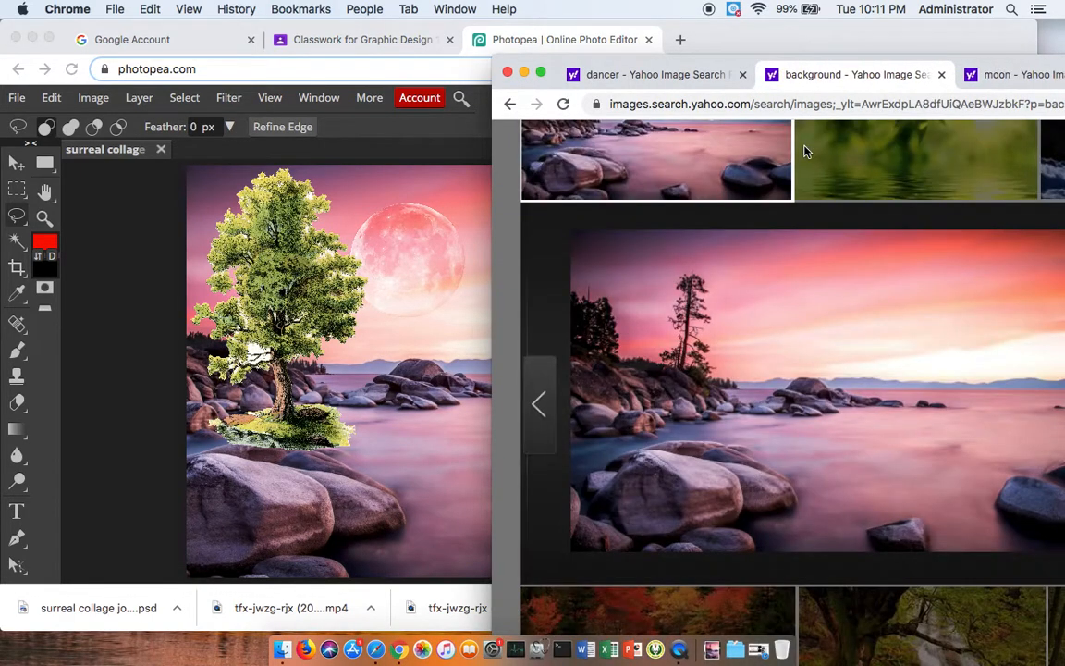
left_click(693, 78)
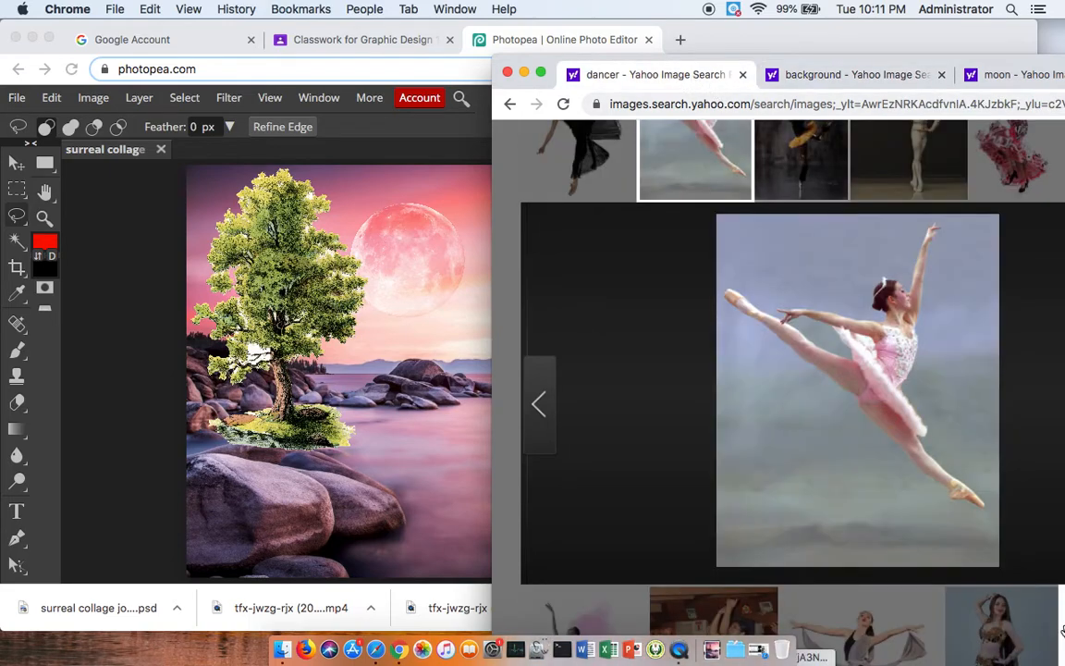
left_click_drag(784, 325, 504, 404)
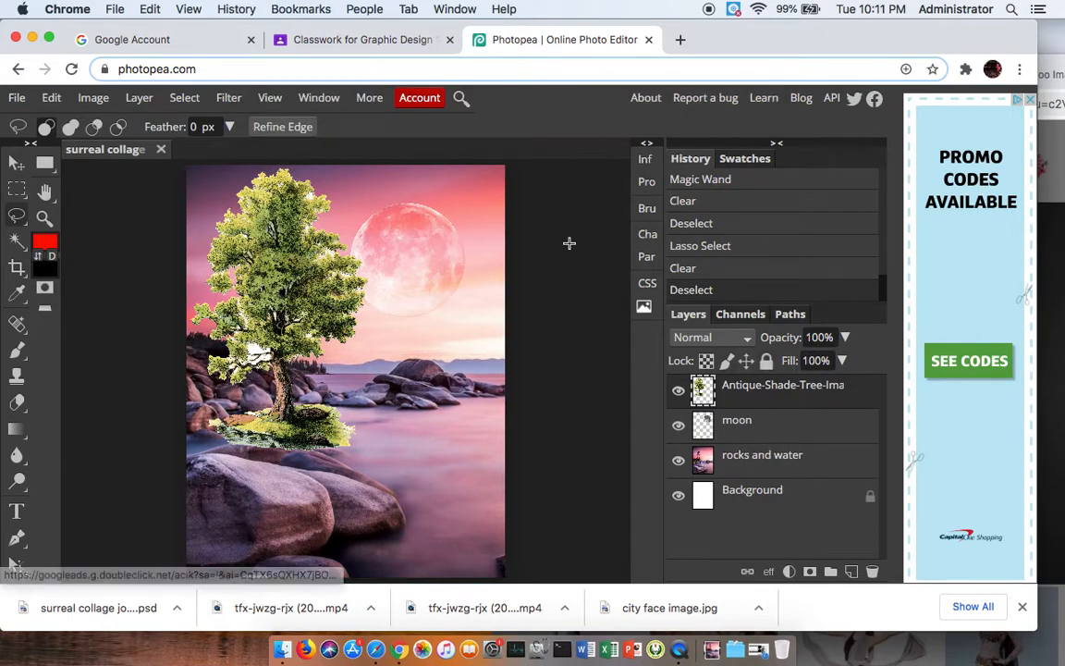
Place the turquoise-dress ballet dancer photo from the Yahoo dancer image search into the Photopea collage, and rasterize its layer
left_click(1051, 262)
scroll(950, 297, "up", 5)
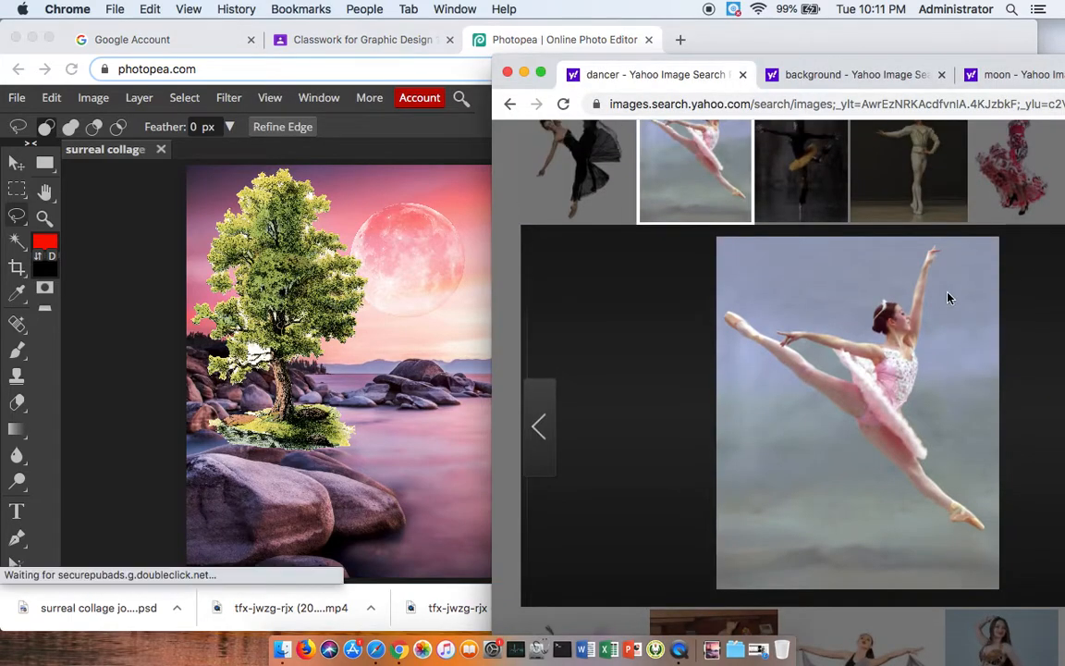
scroll(950, 299, "up", 8)
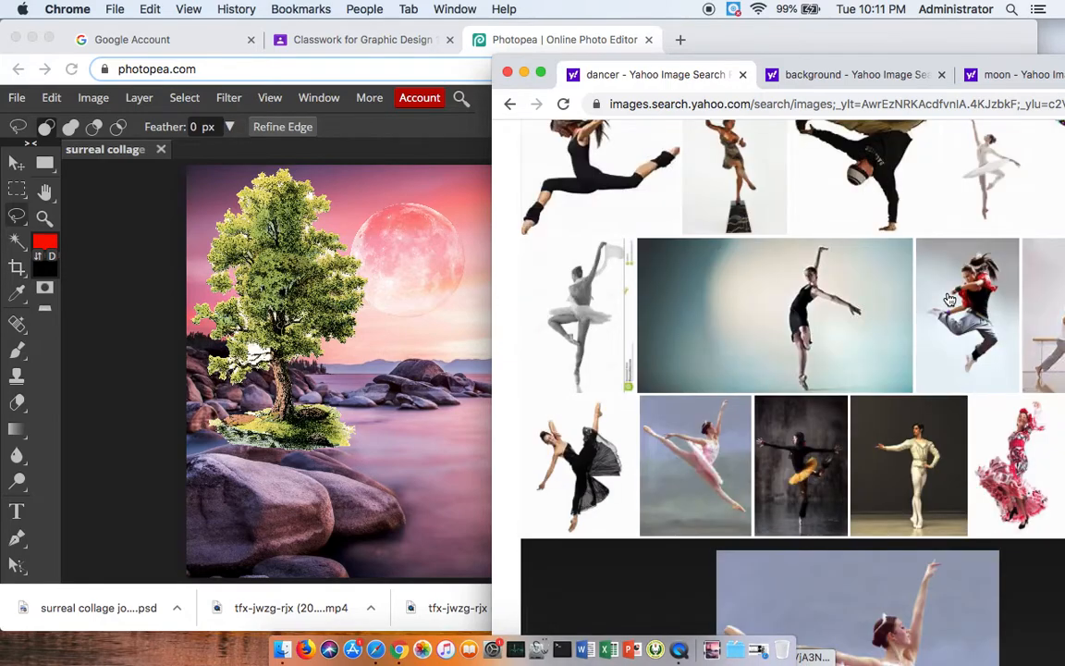
scroll(950, 299, "up", 3)
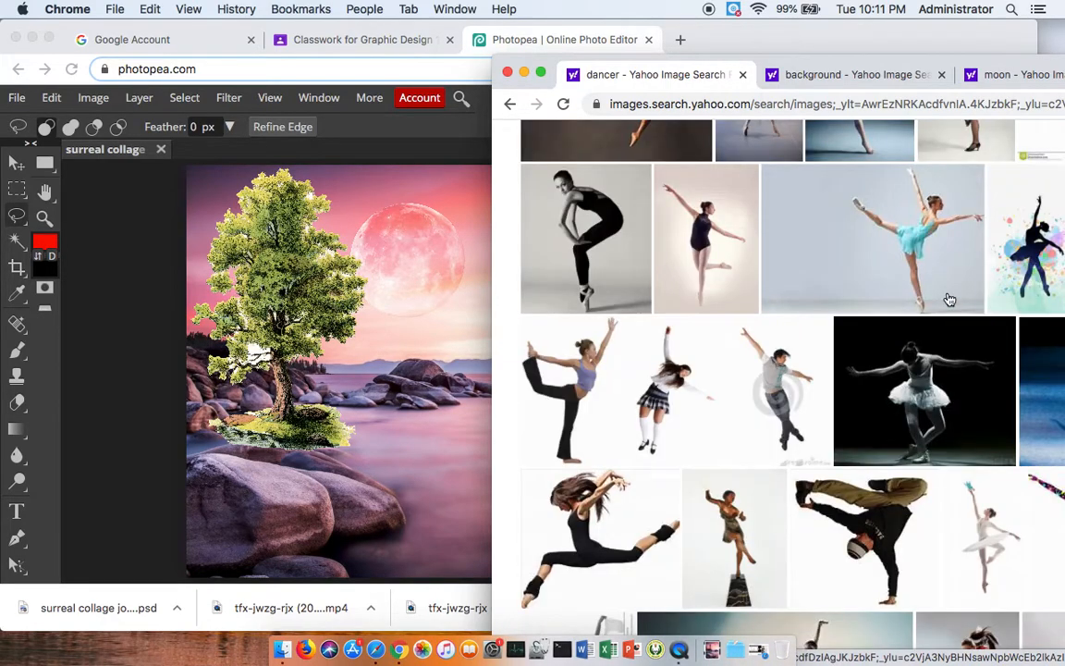
left_click(927, 233)
left_click_drag(943, 308, 398, 281)
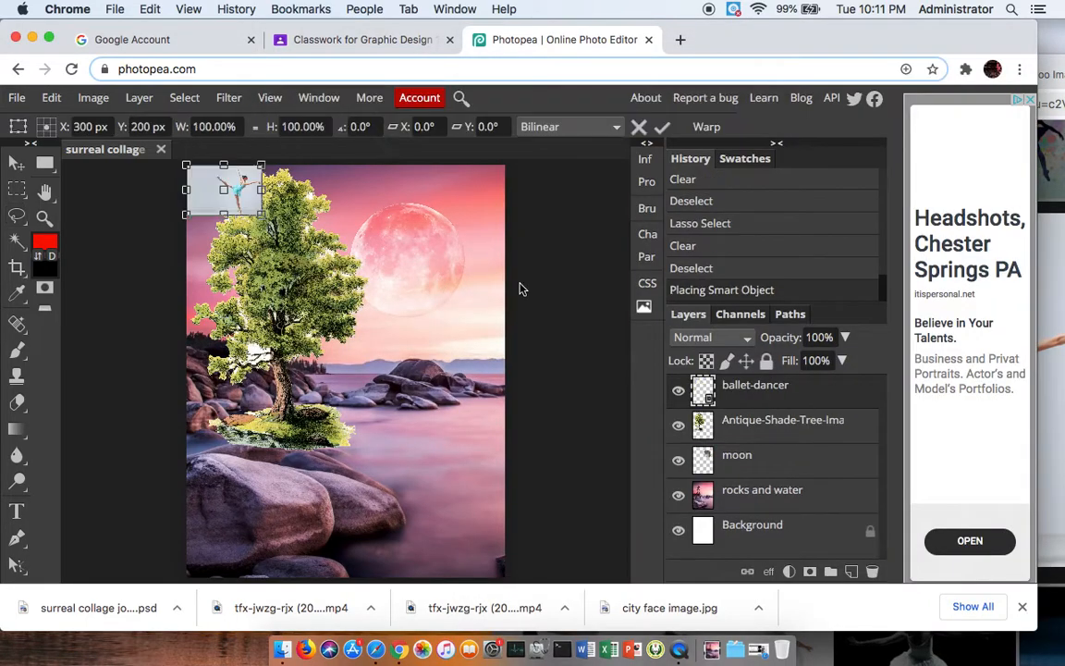
right_click(788, 389)
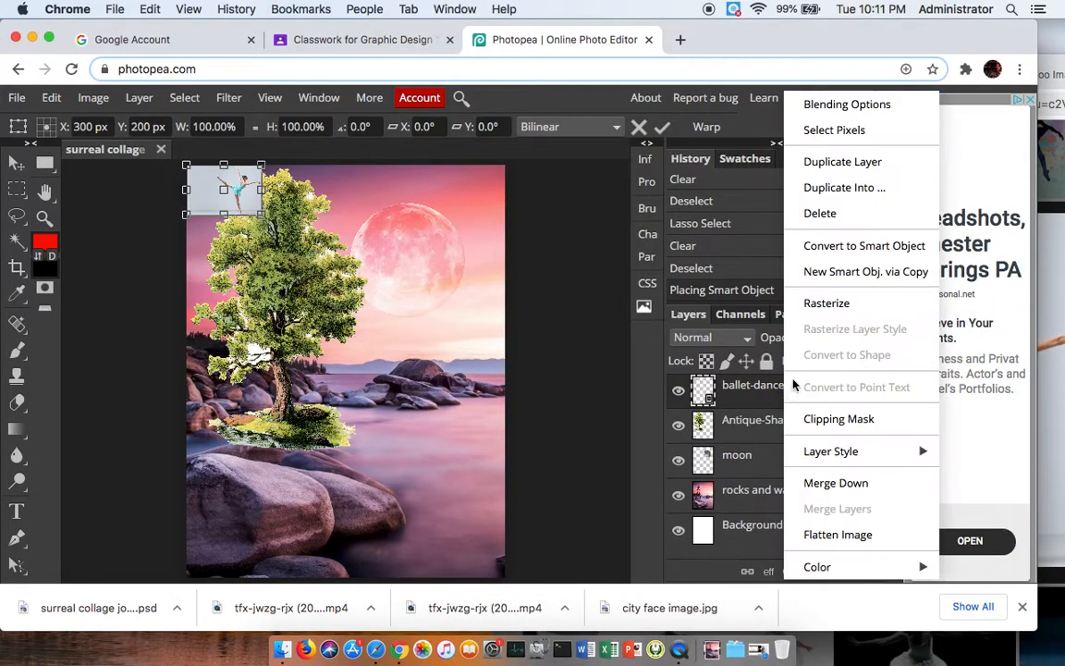
left_click(820, 304)
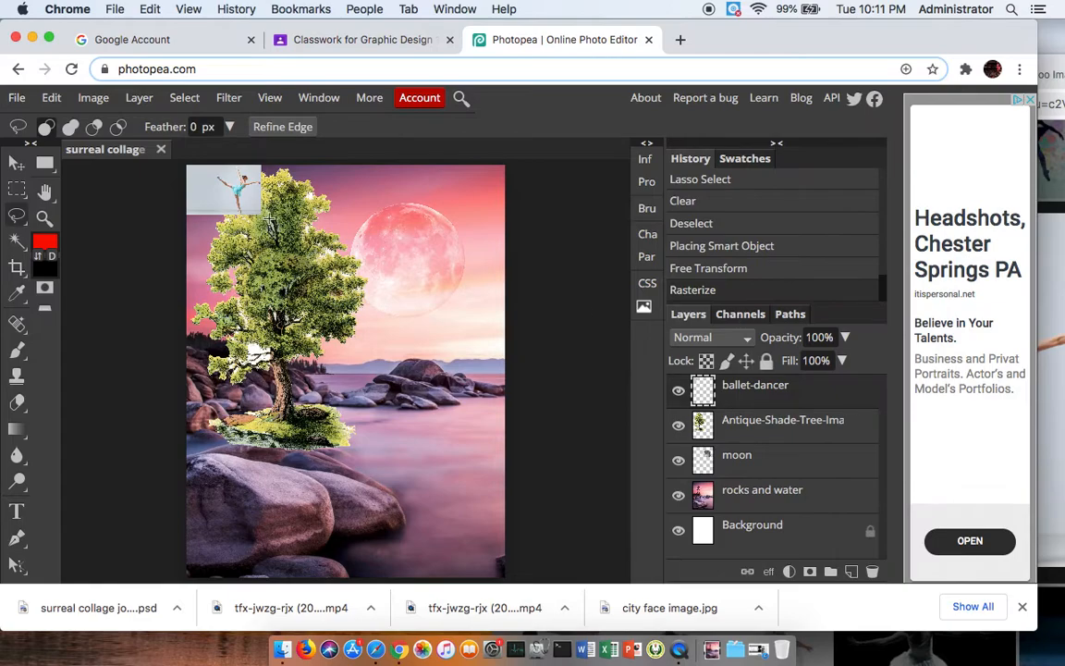
Enlarge the ballet dancer image to about 400% with Free Transform so it spans most of the page width
left_click(52, 97)
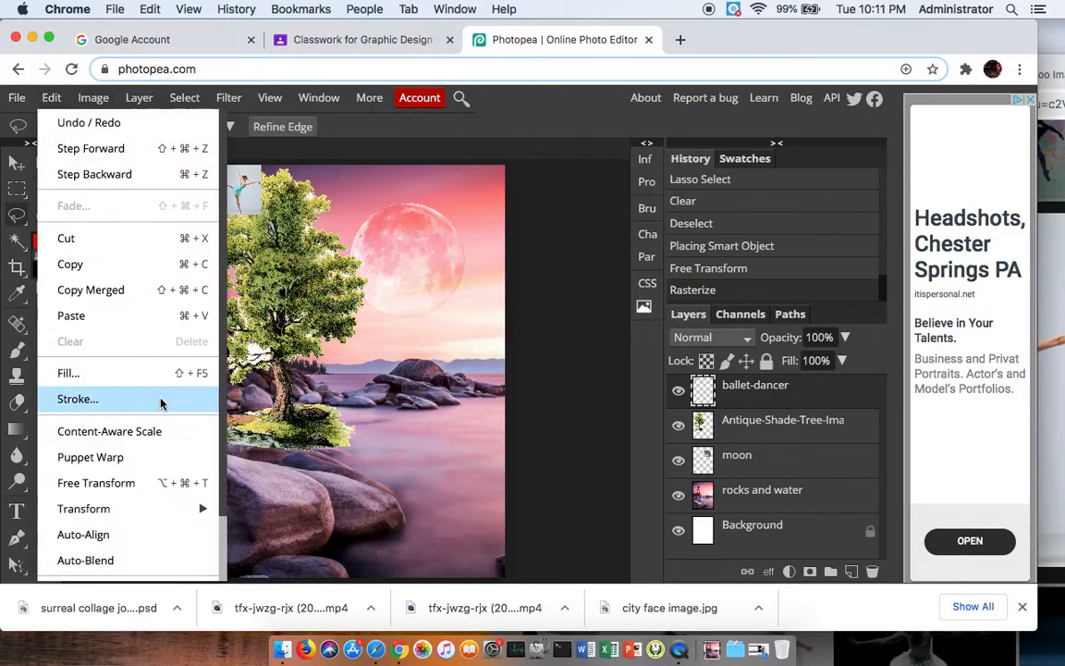
left_click(152, 485)
left_click_drag(261, 215, 490, 407)
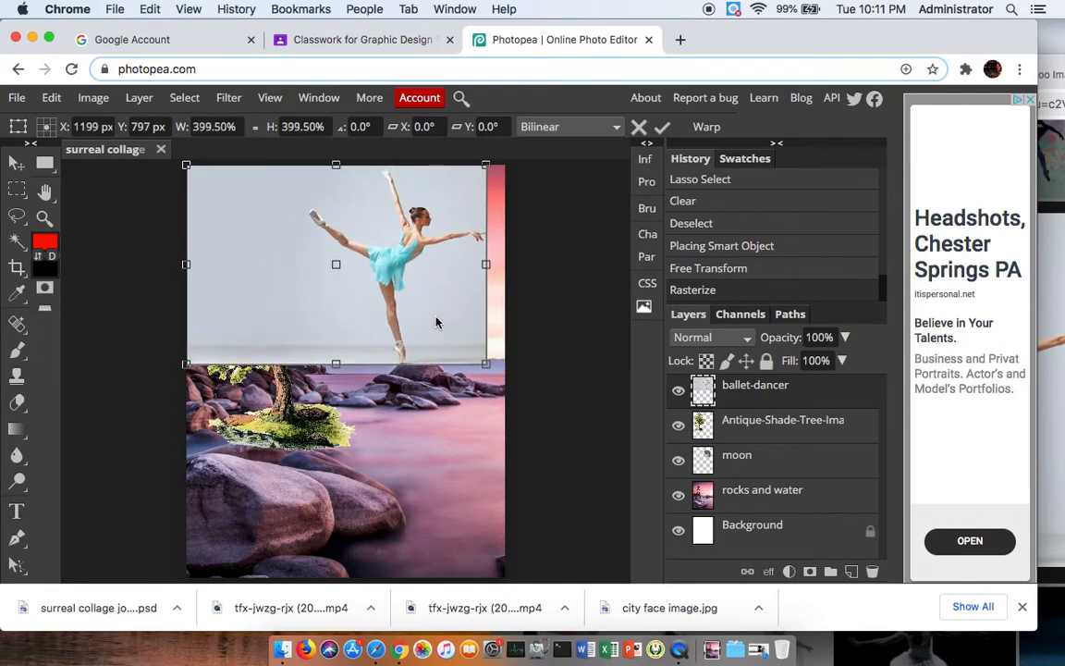
key("Return")
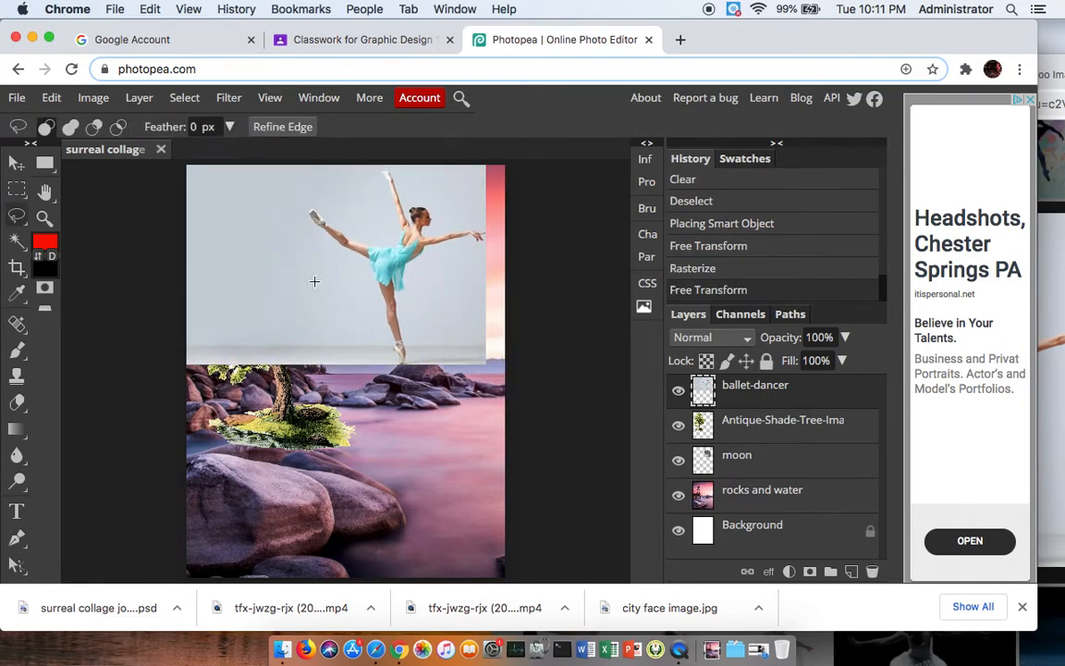
Select the grey backdrop around the ballet dancer with the Magic Wand at tolerance 40, and inspect the selection edges along her leg and dress
left_click(18, 239)
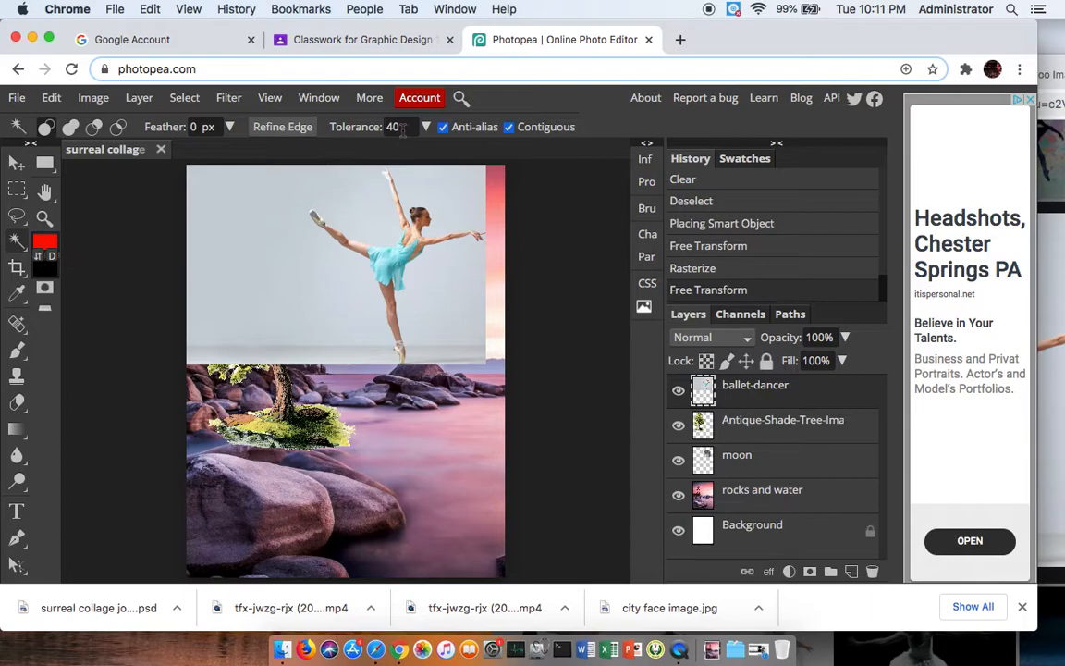
left_click(298, 265)
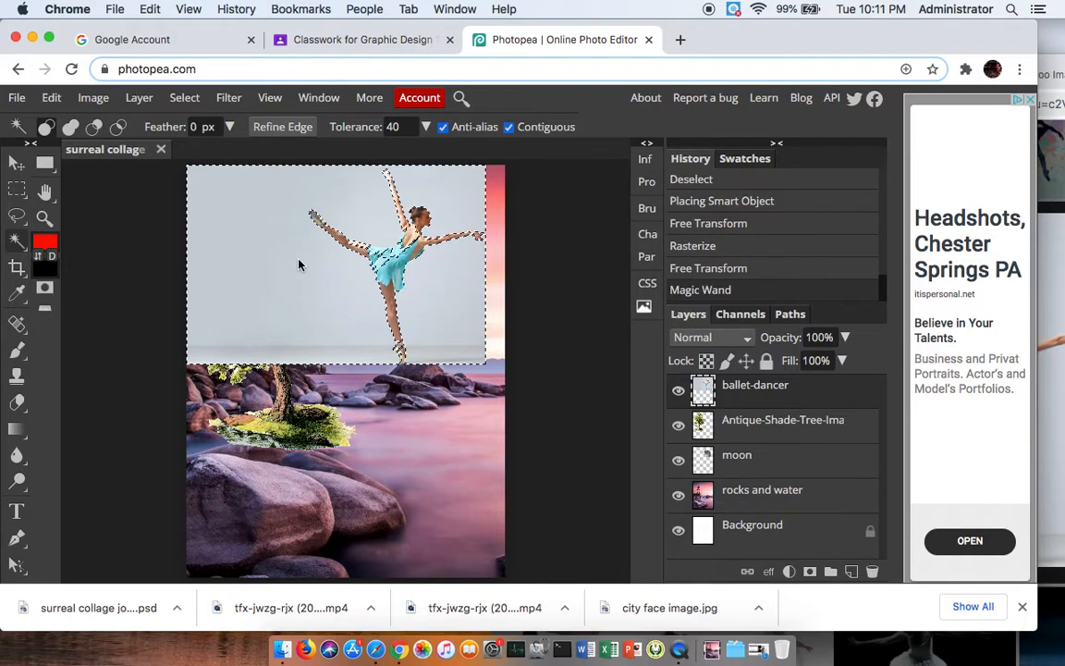
left_click_drag(382, 240, 331, 281)
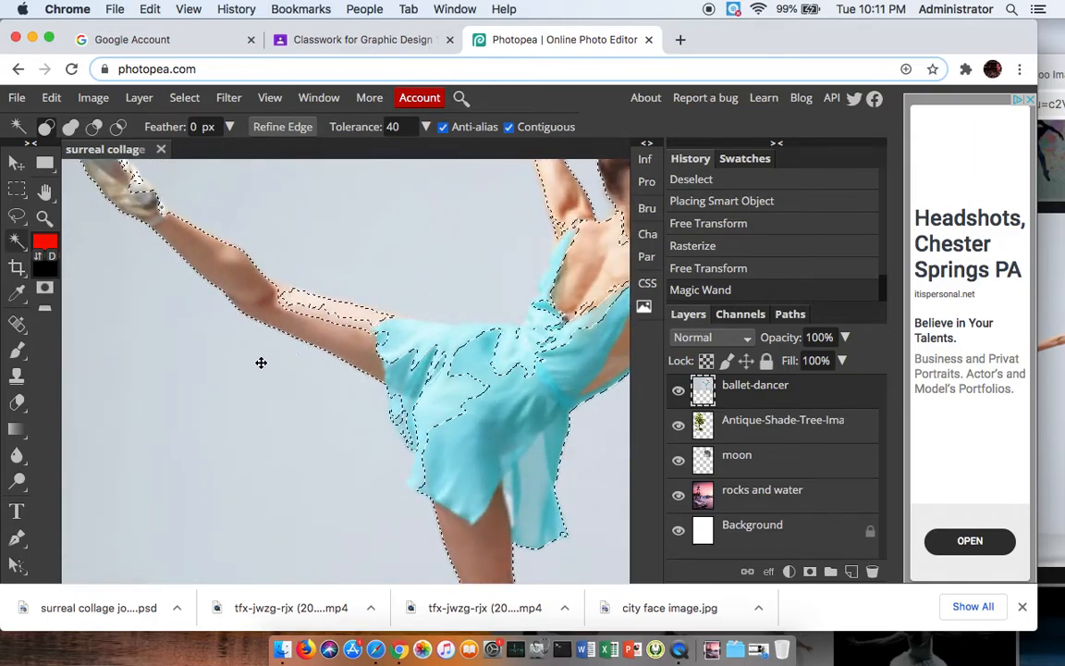
left_click_drag(153, 190, 209, 233)
left_click_drag(268, 259, 185, 238)
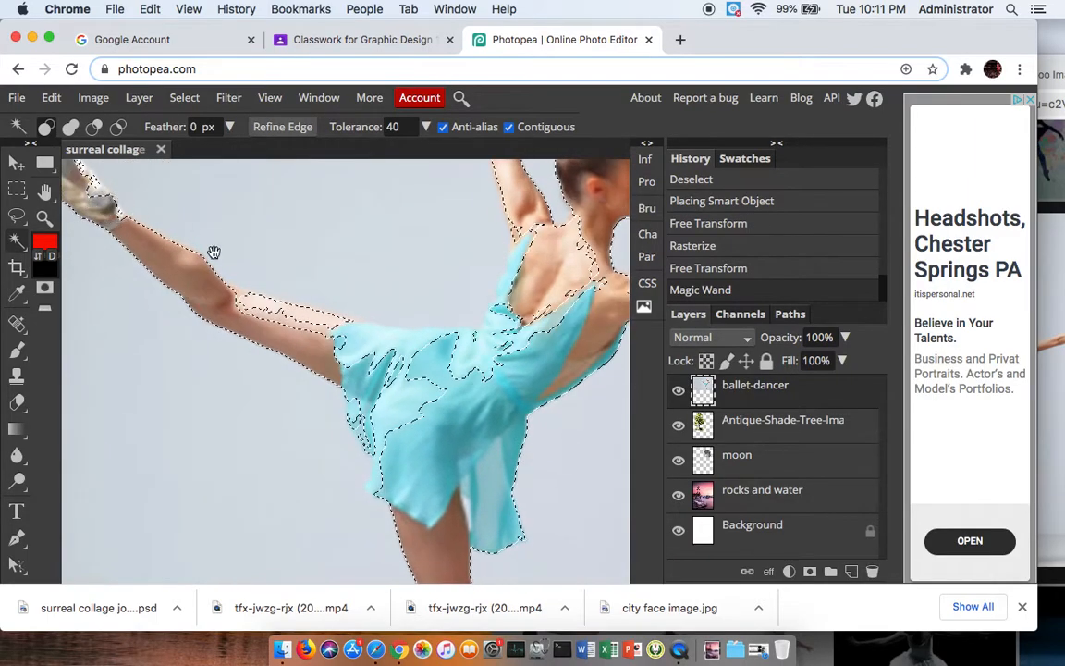
Discard the current selection and reselect the grey backdrop around the ballet dancer with the Magic Wand at tolerance 20
left_click_drag(310, 318, 191, 274)
left_click_drag(296, 278, 277, 349)
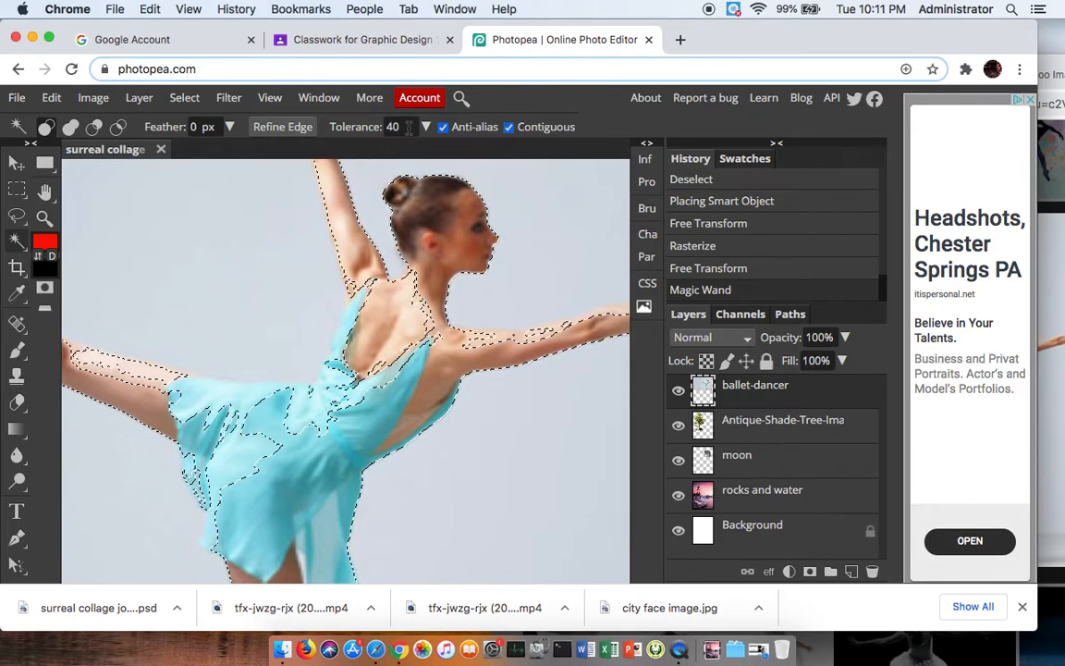
left_click(183, 98)
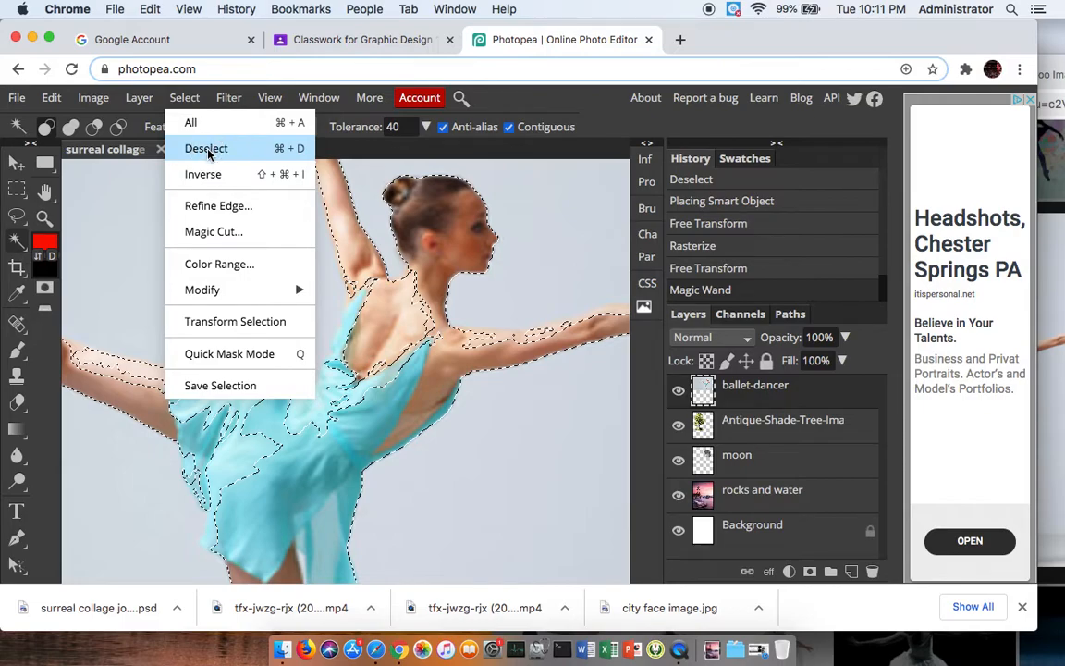
left_click(207, 150)
left_click(370, 124)
type("20")
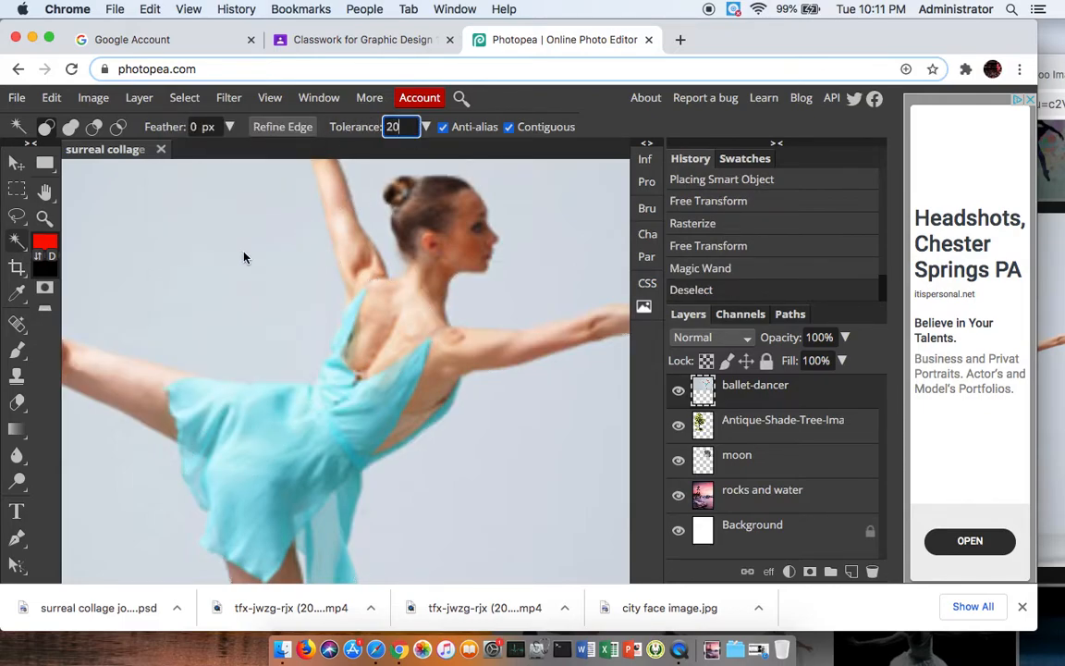
left_click(231, 290)
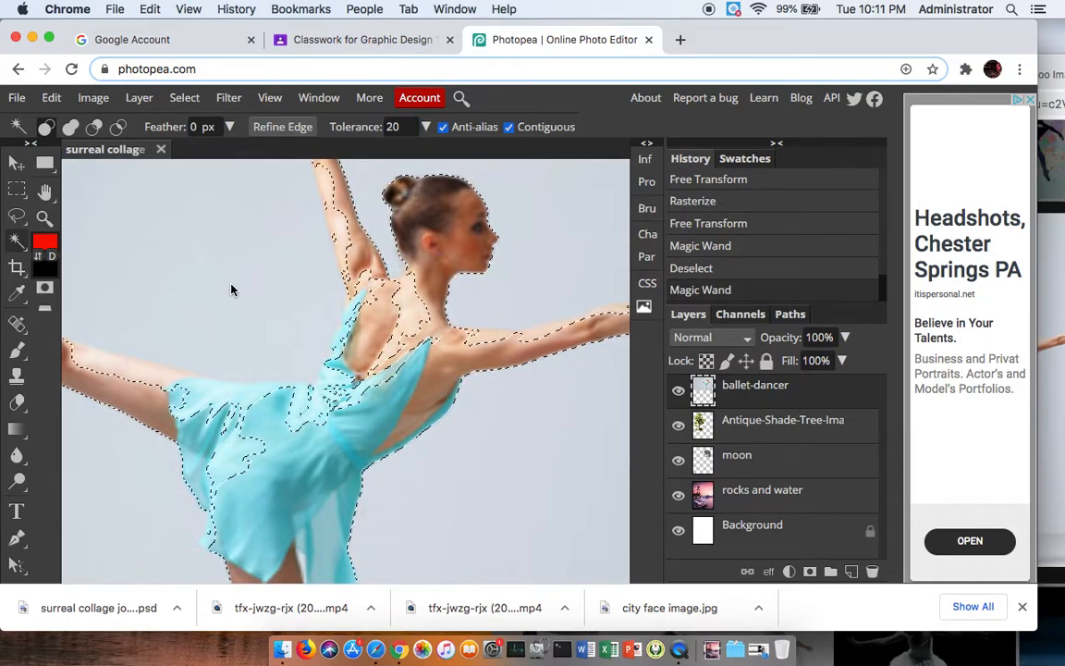
Reselect the grey backdrop with the Magic Wand's Contiguous option turned off, check it across the whole page, and deselect
key("super+d")
left_click(509, 127)
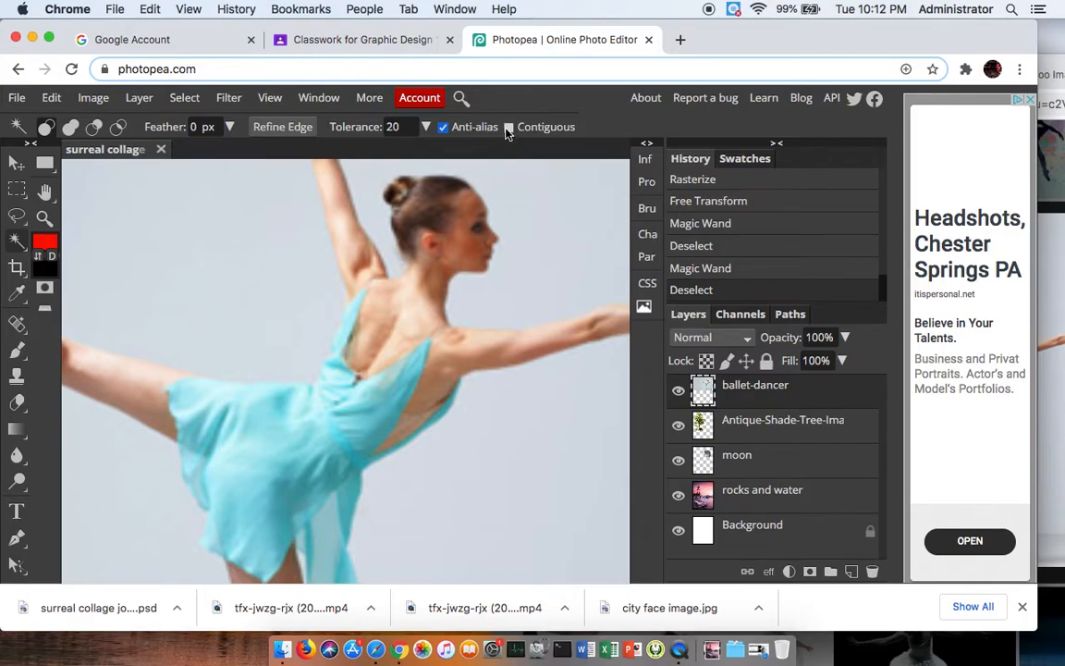
left_click(237, 252)
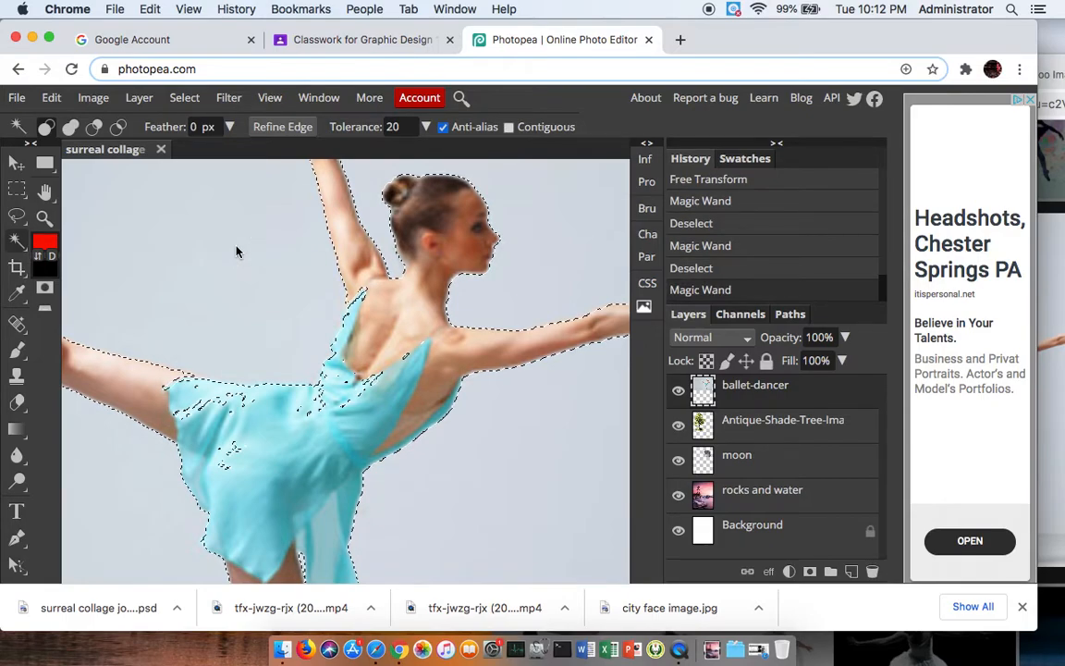
key("super+0")
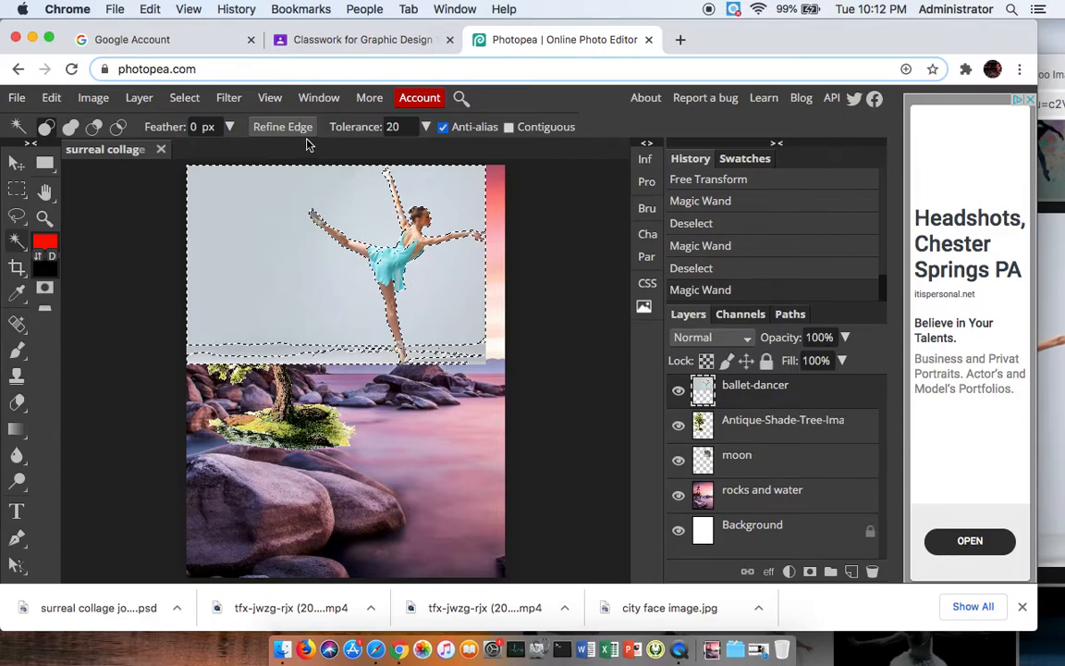
left_click(184, 98)
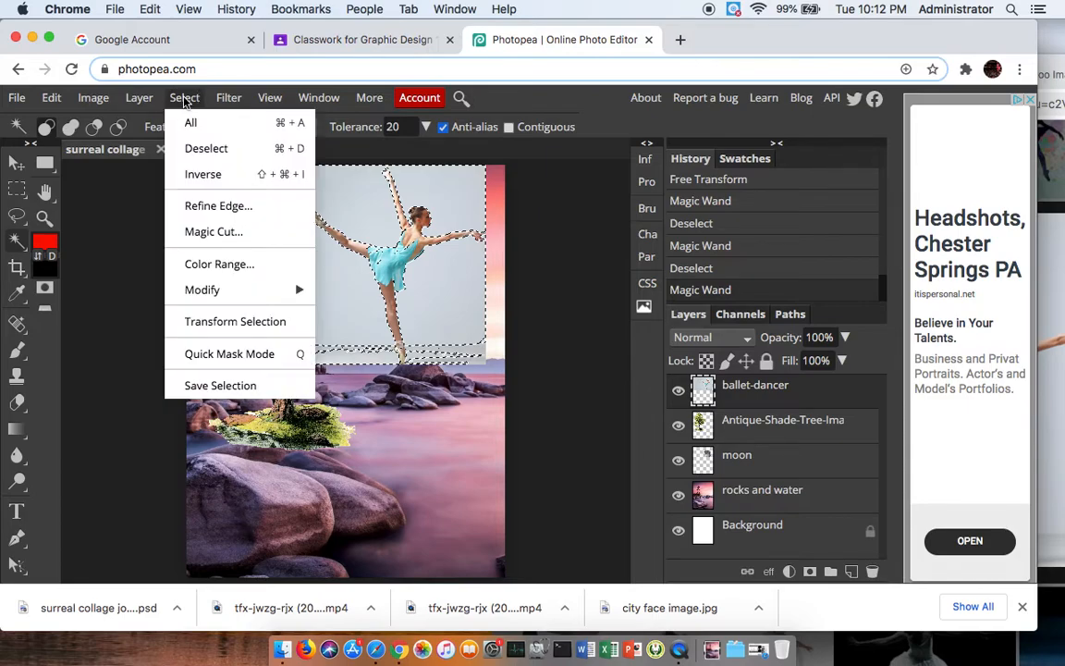
left_click(198, 145)
Draw a loose freehand Lasso selection around the whole ballet dancer, including her raised leg and outstretched arms
left_click(18, 218)
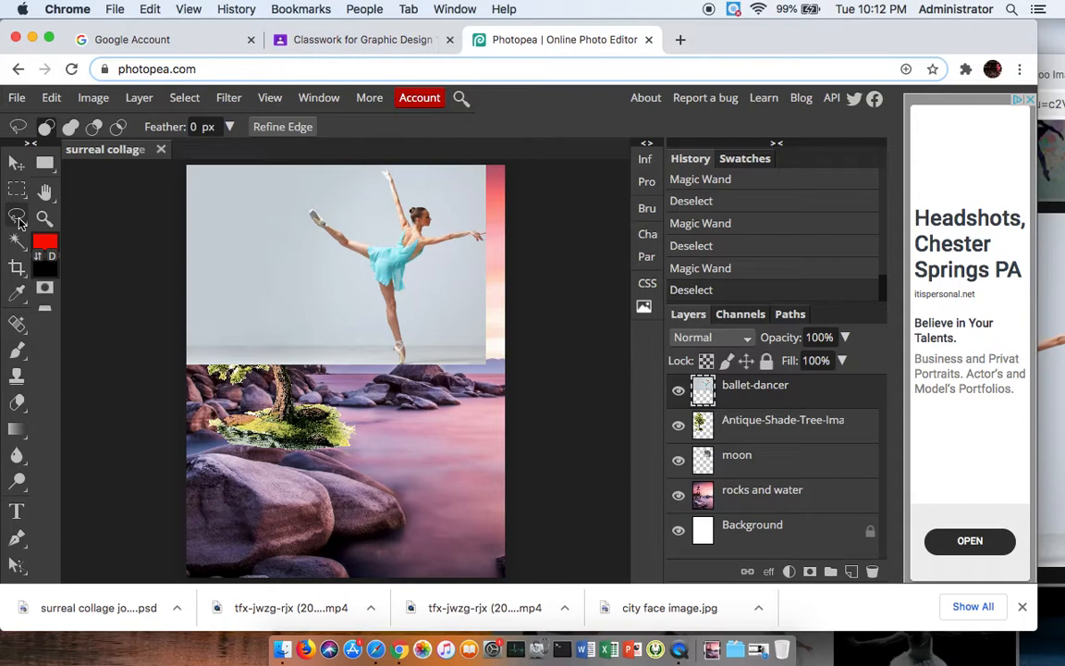
left_click(56, 218)
mouse_move(373, 209)
left_mouse_down()
mouse_move(296, 196)
mouse_move(282, 220)
mouse_move(305, 255)
mouse_move(343, 278)
mouse_move(374, 363)
mouse_move(404, 377)
mouse_move(424, 364)
mouse_move(420, 295)
mouse_move(444, 271)
mouse_move(489, 263)
mouse_move(506, 229)
mouse_move(398, 187)
mouse_move(392, 163)
mouse_move(369, 159)
mouse_move(376, 204)
left_mouse_up()
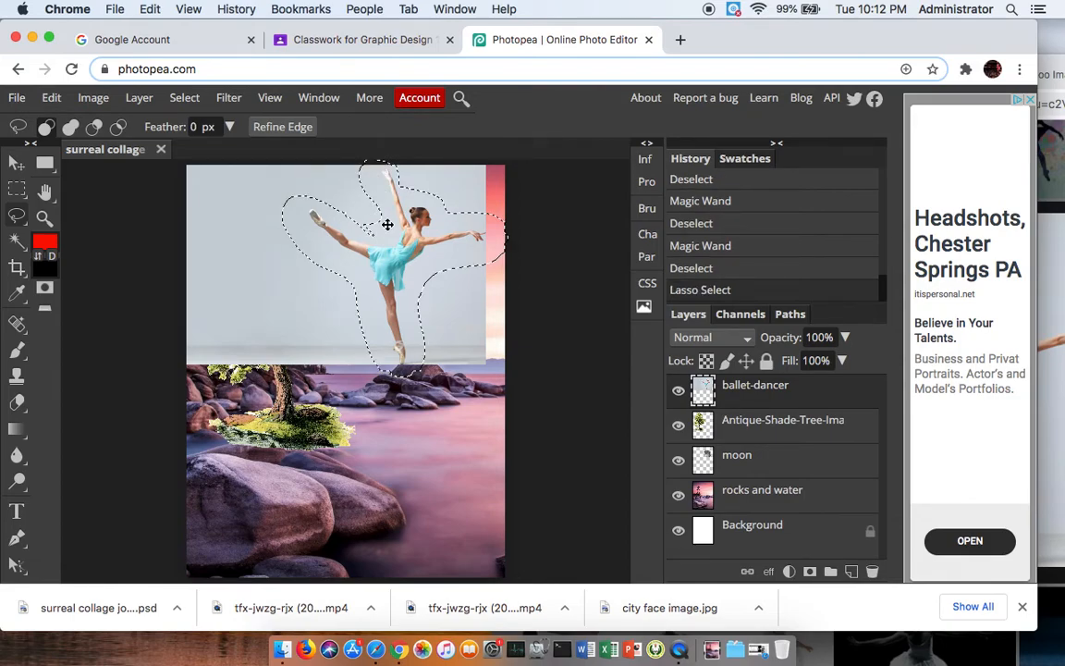
Try clearing the lassoed area that contains the dancer, and undo the clearing
key("Delete")
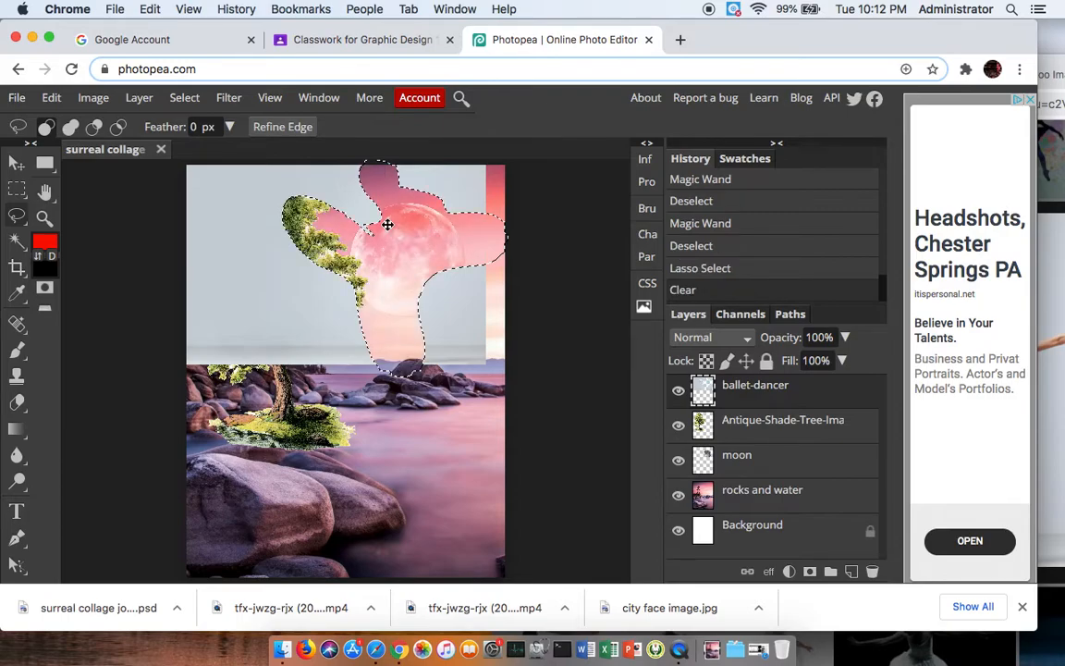
left_click(51, 98)
left_click(67, 123)
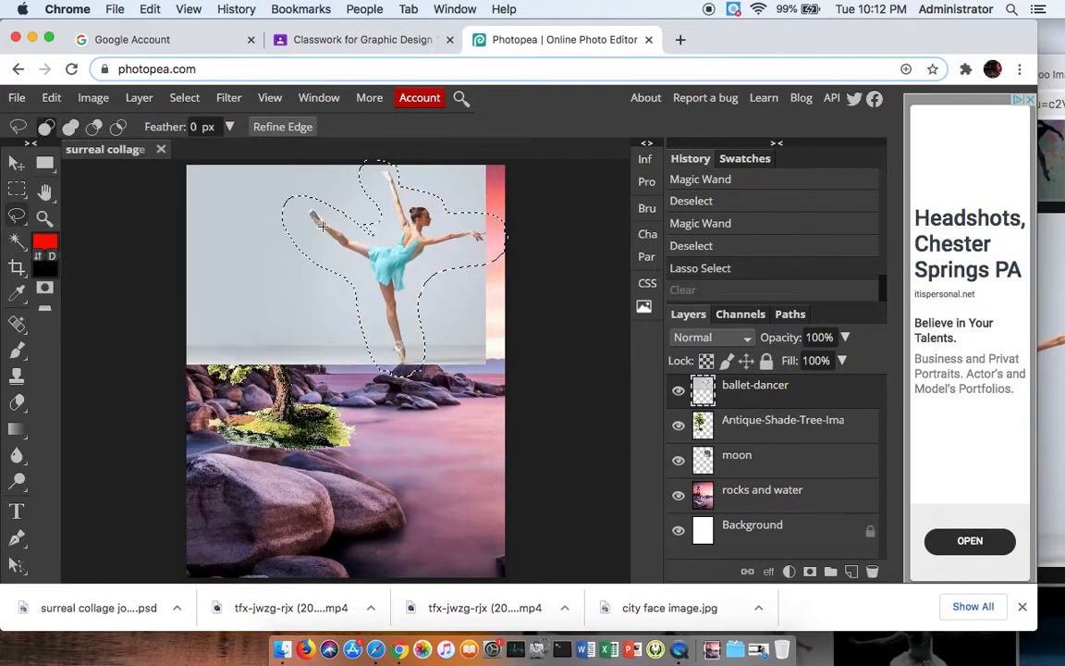
Invert the lasso selection, clear everything outside it from the ballet-dancer layer, and deselect
left_click(184, 97)
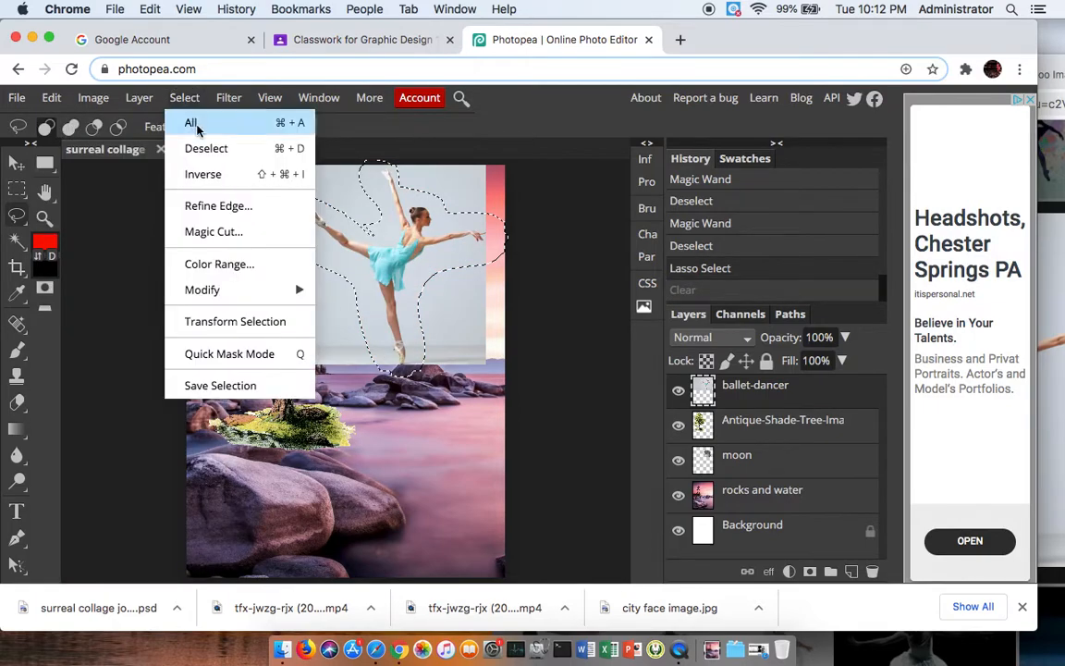
left_click(201, 175)
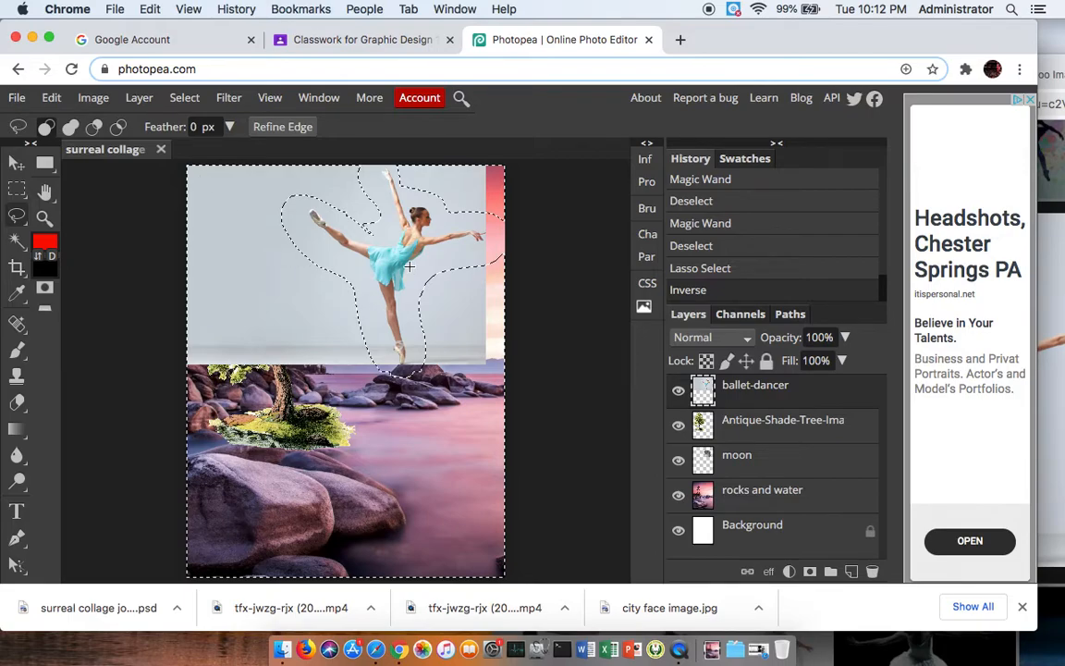
key("Delete")
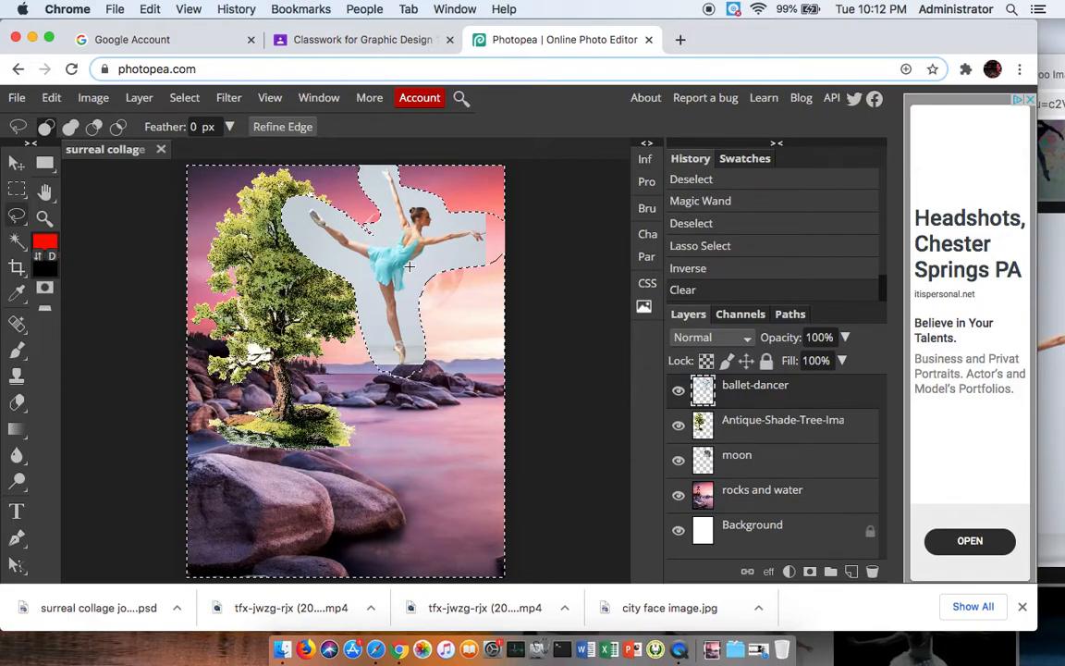
left_click(181, 98)
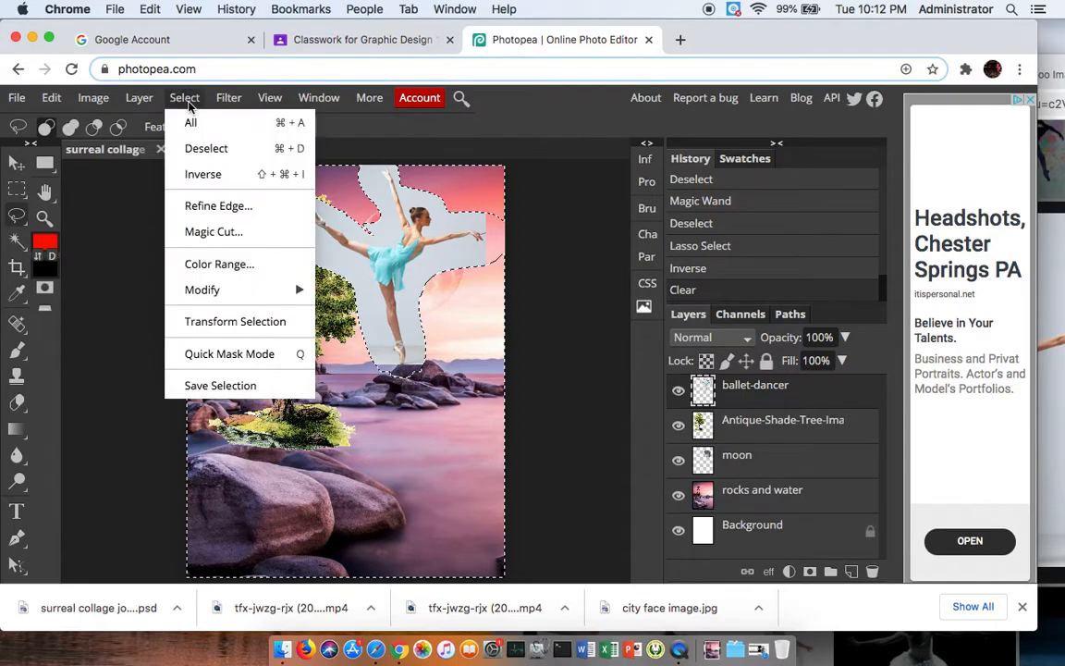
left_click(197, 146)
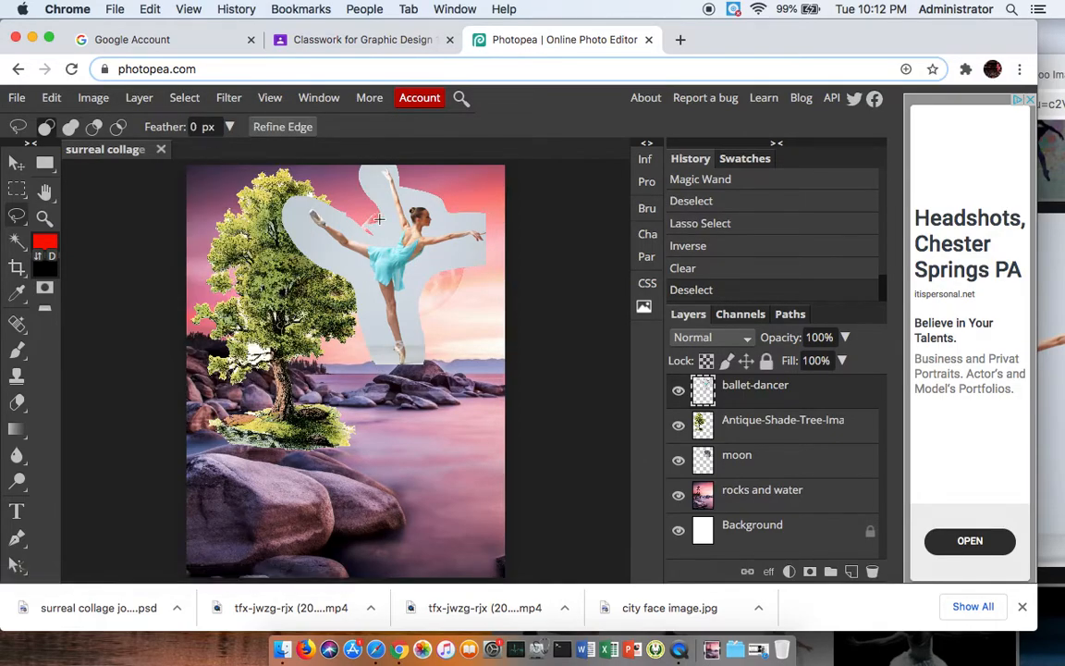
Select the remaining grey backdrop around the dancer with the Magic Wand at tolerance 20 and Contiguous off
scroll(370, 236, "up", 4)
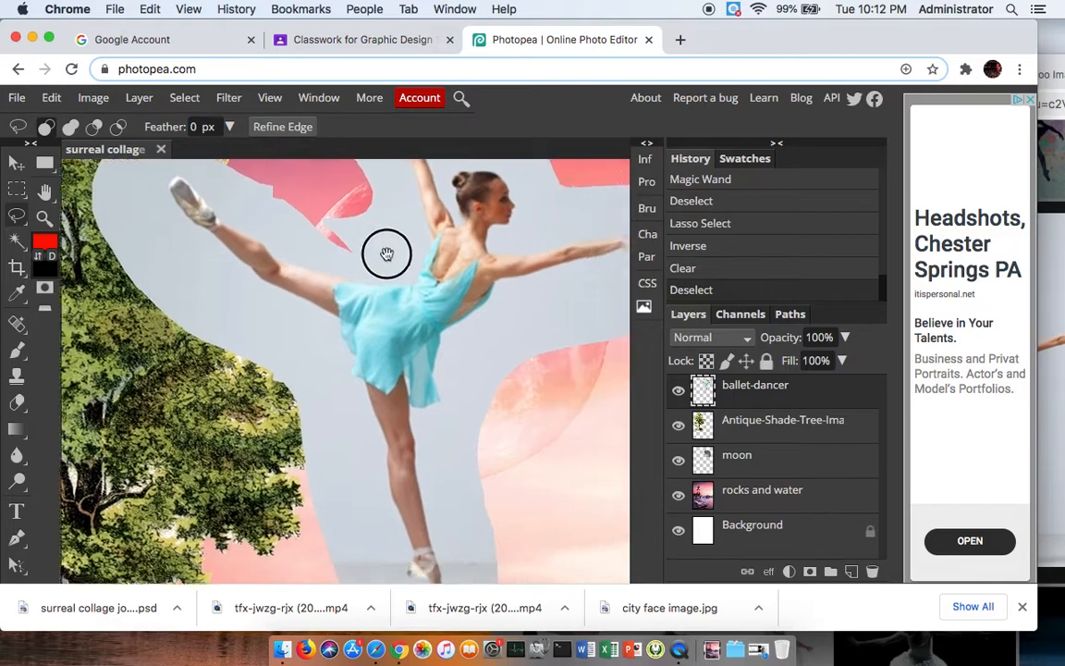
left_click(17, 240)
left_click(92, 294)
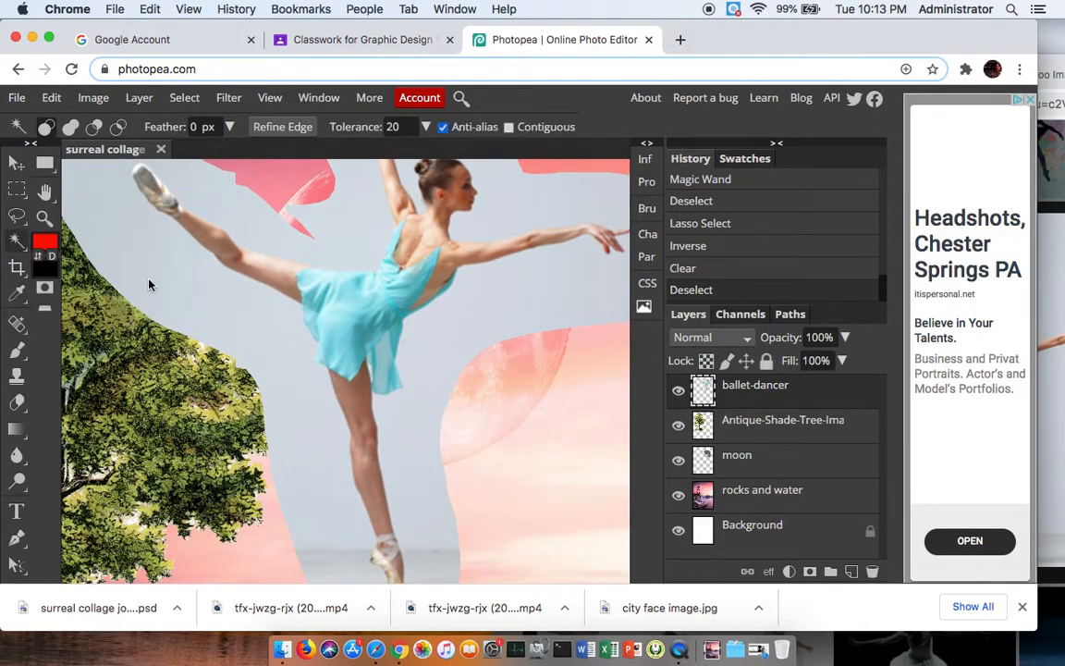
left_click(198, 300)
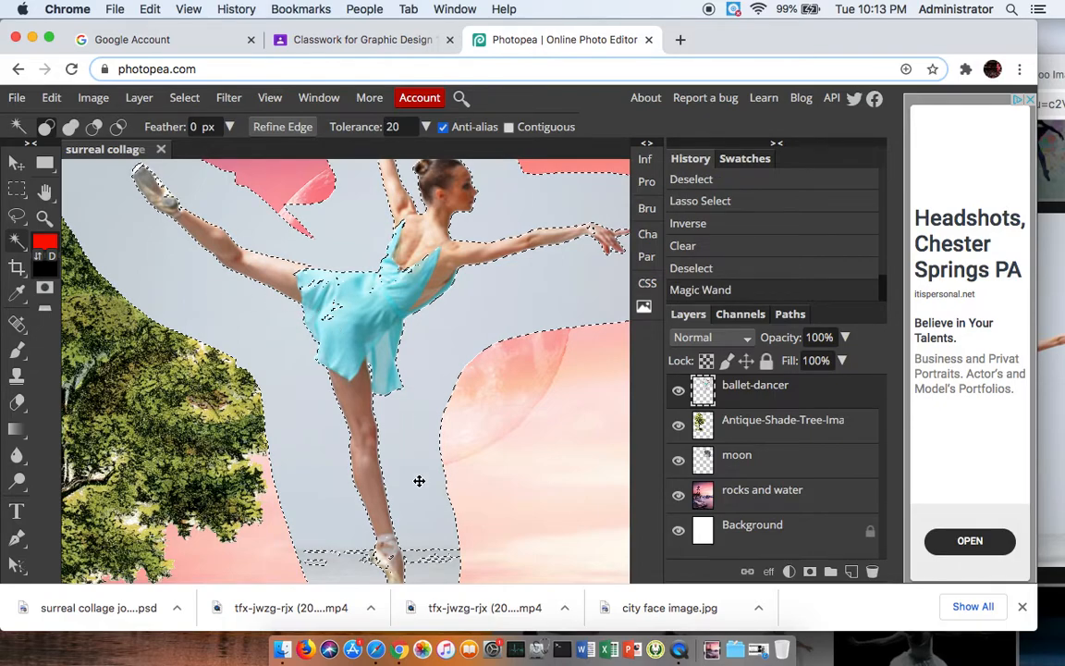
Add the missed floor strips on both sides of the dancer's standing foot to the selection with the Lasso
key("space")
left_click_drag(391, 485, 394, 388)
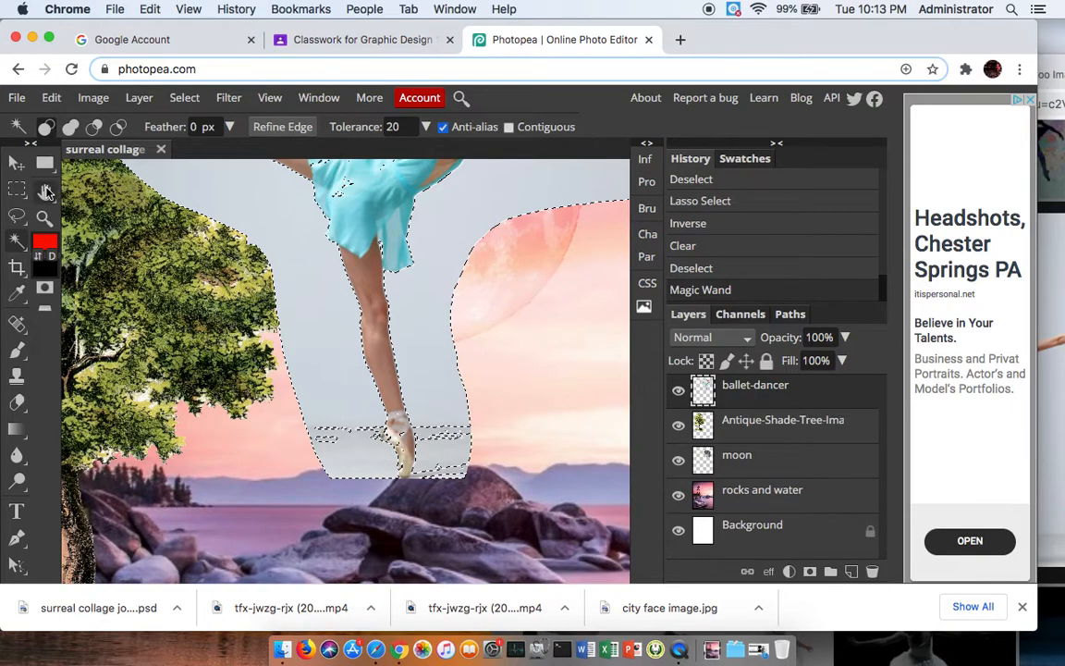
right_click(19, 216)
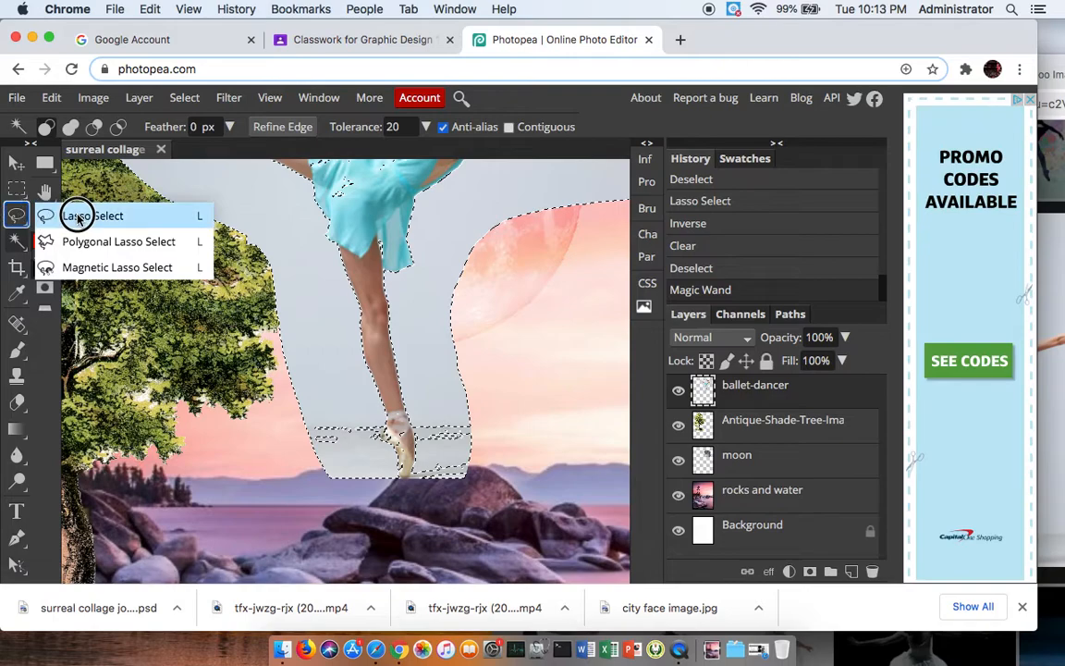
left_click(78, 217)
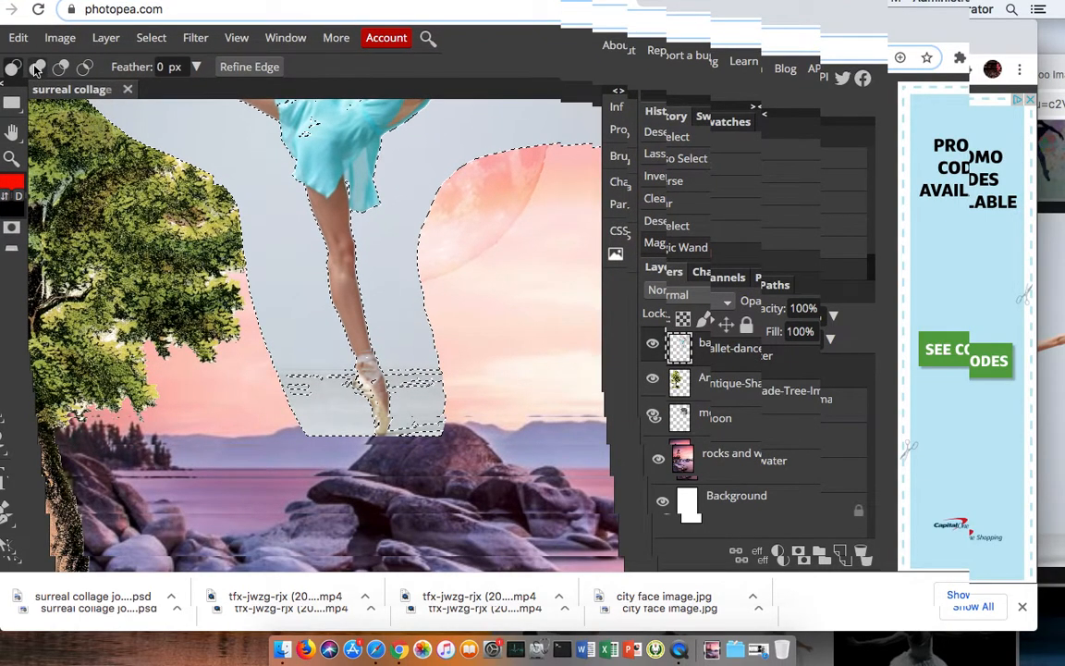
left_click(37, 68)
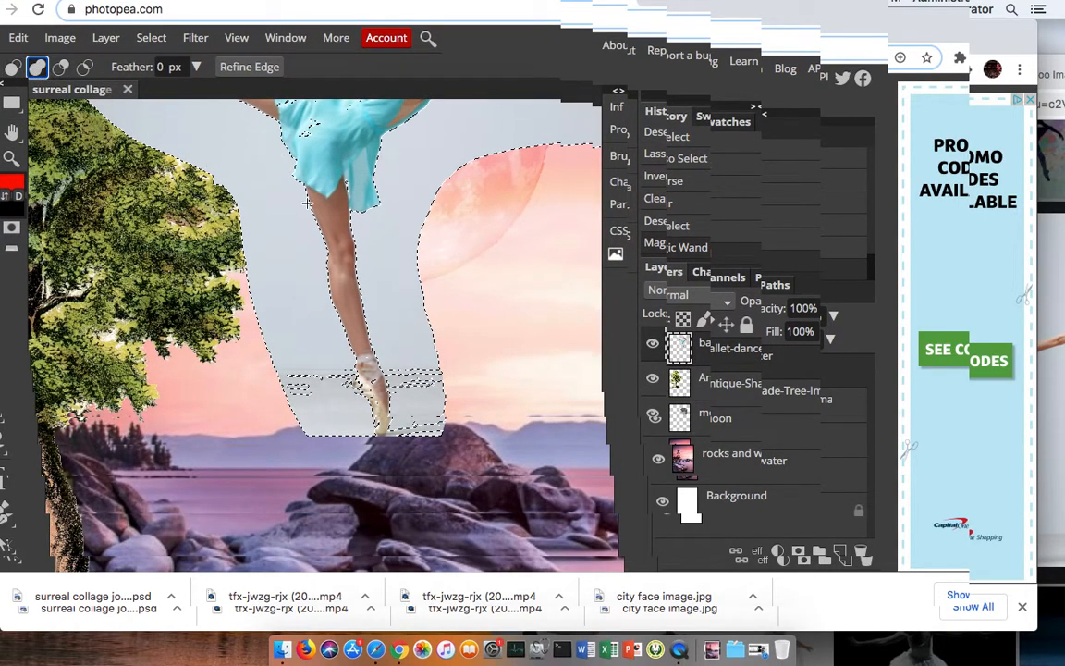
mouse_move(335, 291)
left_mouse_down()
mouse_move(306, 190)
mouse_move(314, 221)
left_mouse_up()
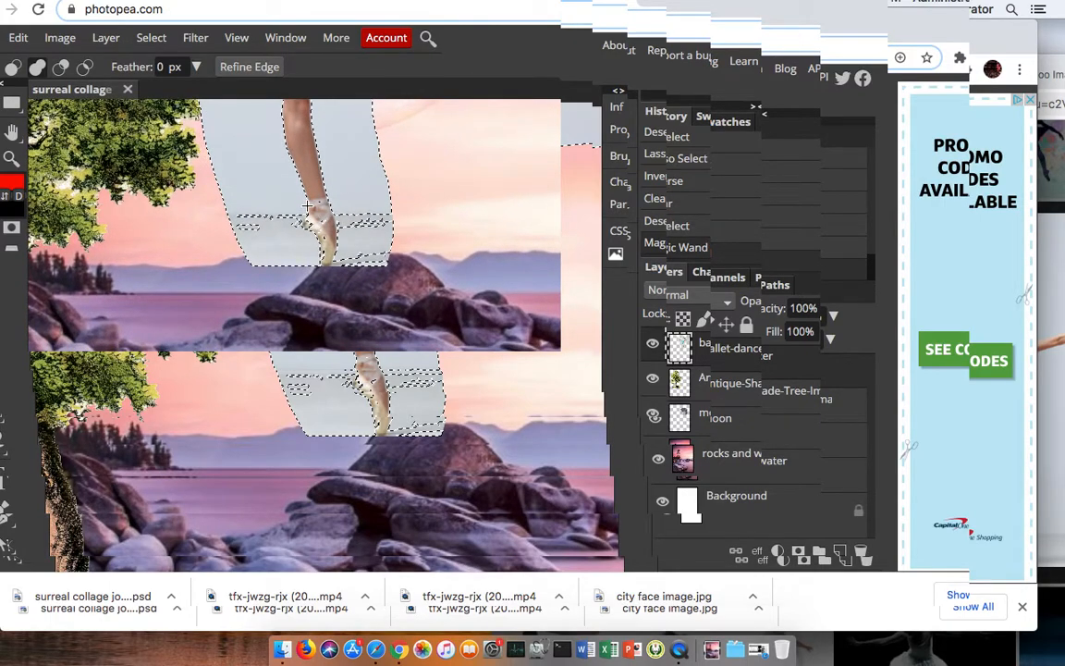
mouse_move(271, 248)
left_mouse_down()
mouse_move(202, 180)
mouse_move(268, 171)
mouse_move(312, 204)
left_mouse_up()
mouse_move(330, 271)
left_mouse_down()
mouse_move(378, 281)
mouse_move(428, 246)
mouse_move(351, 190)
left_mouse_up()
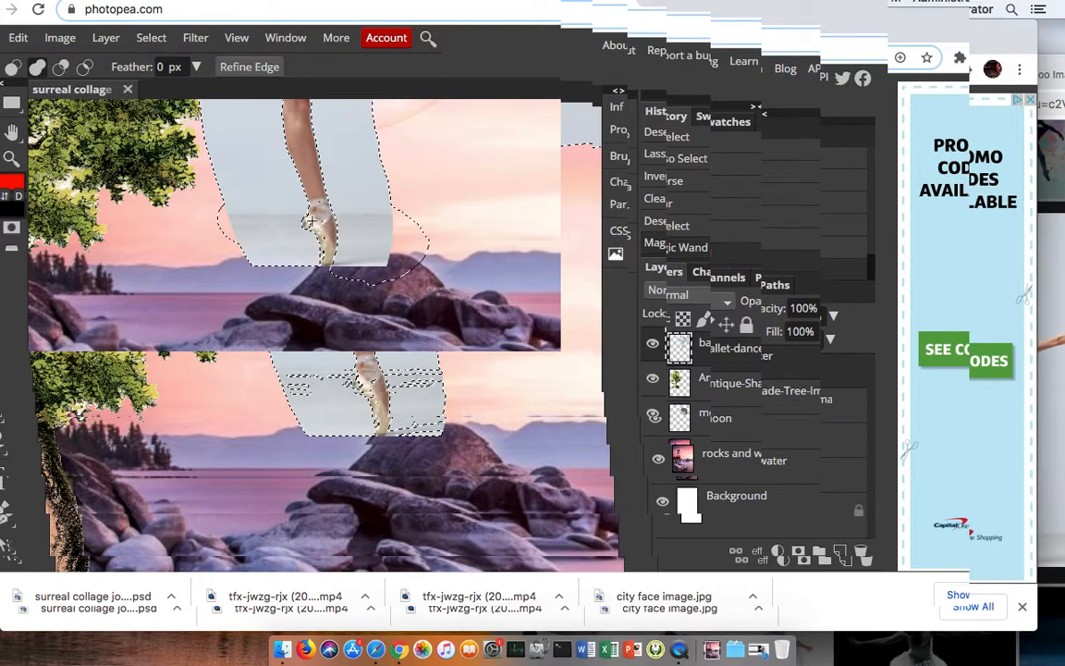
Subtract the stray selected patches on the skirt and waist of the turquoise dress from the selection with the Lasso
left_click(59, 72)
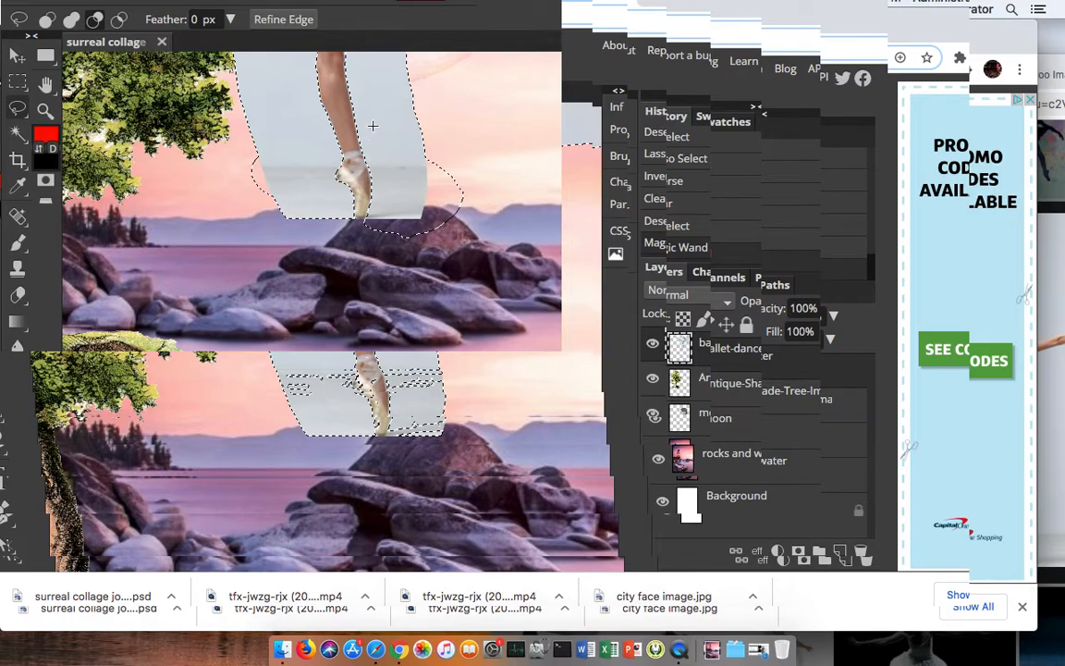
left_click_drag(369, 109, 342, 199)
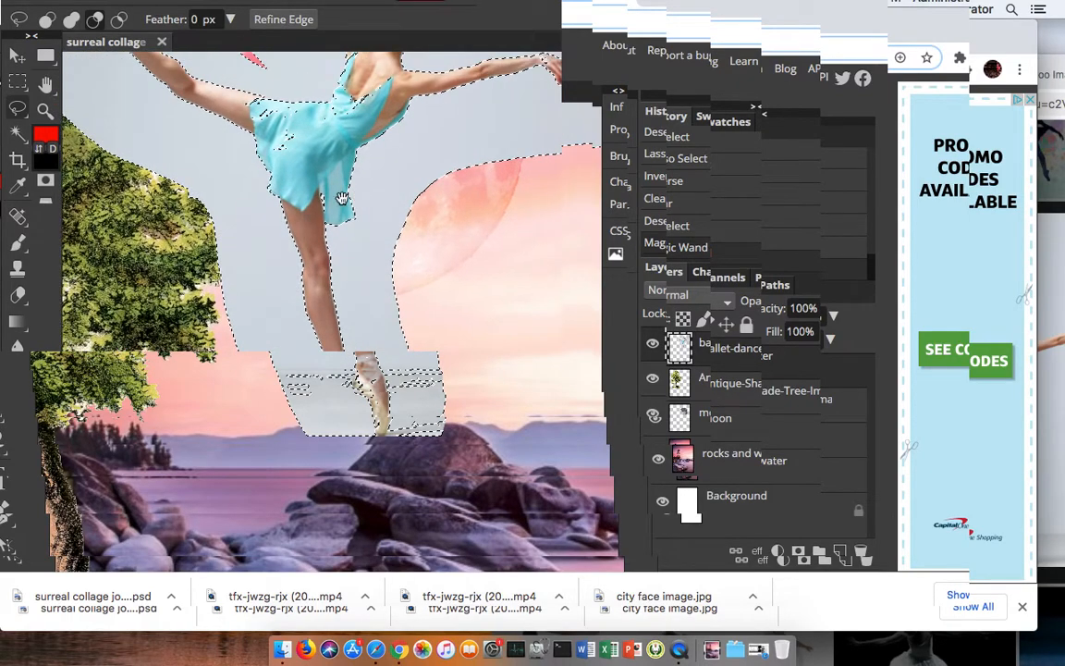
left_click(95, 19)
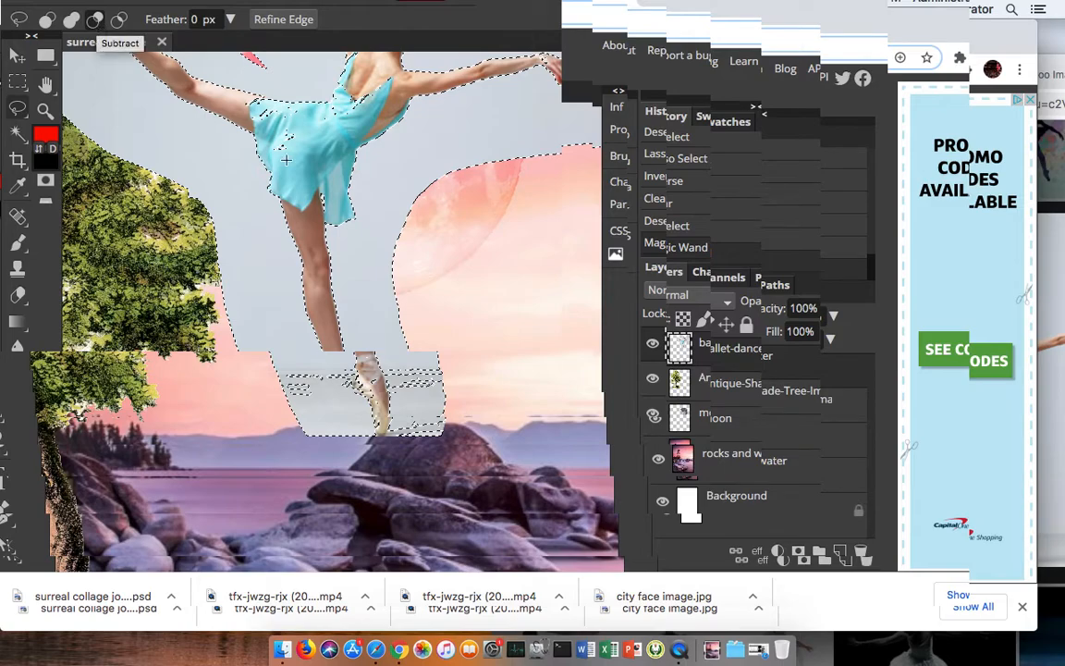
mouse_move(324, 181)
left_mouse_down()
mouse_move(319, 215)
mouse_move(282, 189)
mouse_move(305, 163)
left_mouse_up()
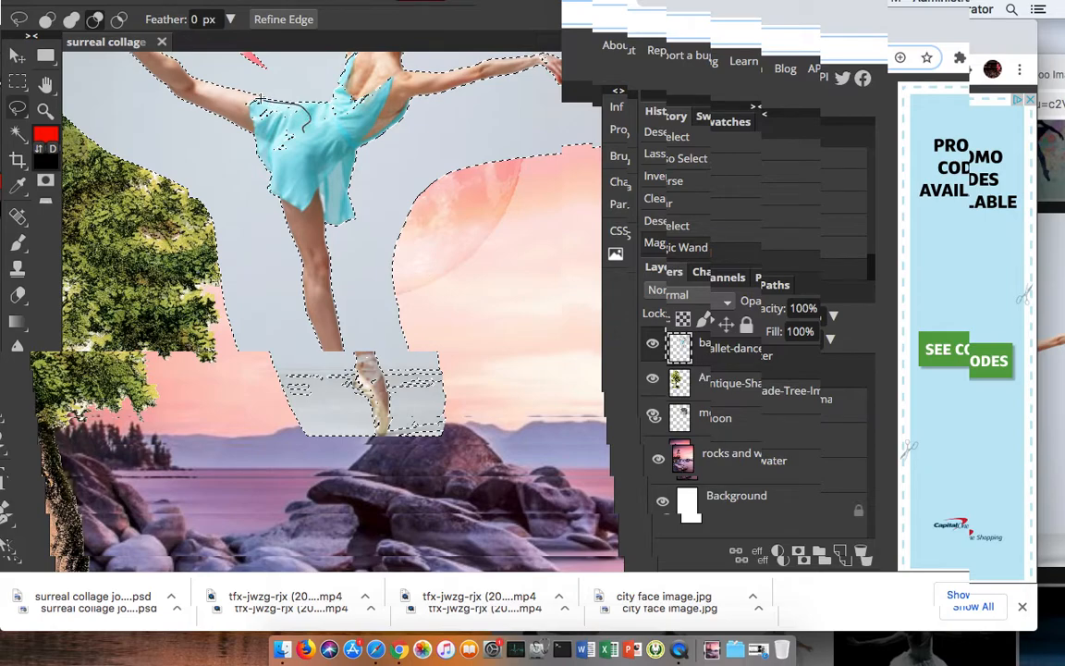
mouse_move(237, 99)
left_mouse_down()
mouse_move(237, 121)
mouse_move(277, 147)
mouse_move(283, 128)
left_mouse_up()
mouse_move(348, 72)
left_mouse_down()
mouse_move(359, 85)
mouse_move(294, 113)
left_mouse_up()
Subtract the dress's upper edge and the raised pointe shoe from the selection, and clear the selected backdrop from the ballet-dancer layer
mouse_move(359, 108)
left_mouse_down()
mouse_move(291, 194)
mouse_move(292, 185)
mouse_move(286, 220)
mouse_move(269, 188)
mouse_move(271, 209)
mouse_move(276, 176)
left_mouse_up()
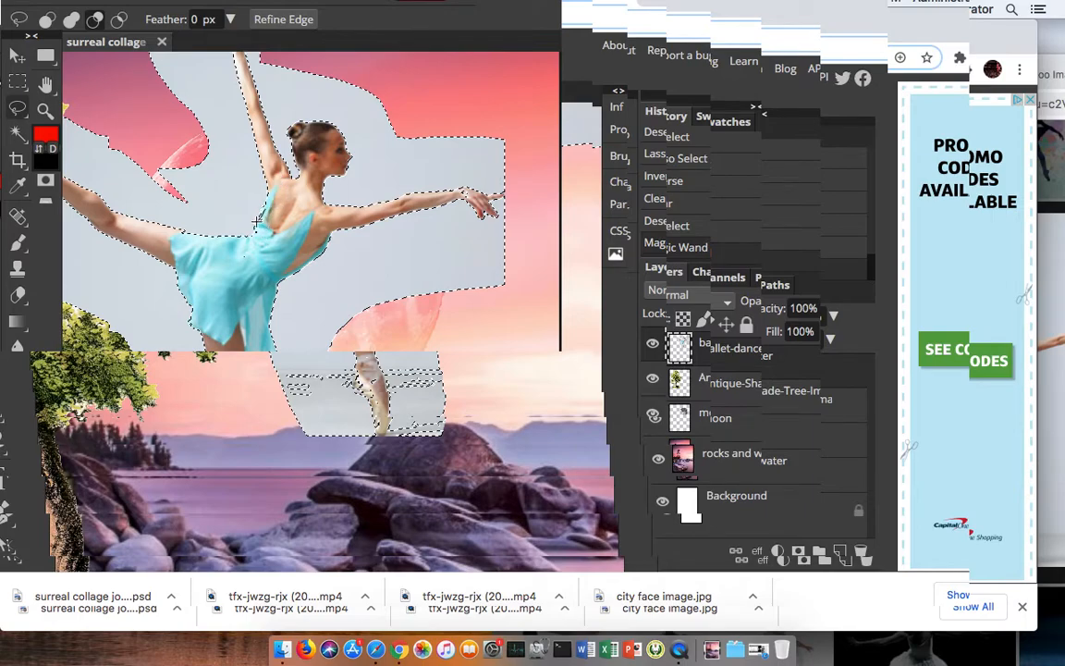
left_click_drag(238, 250, 276, 245)
left_click_drag(171, 199, 282, 182)
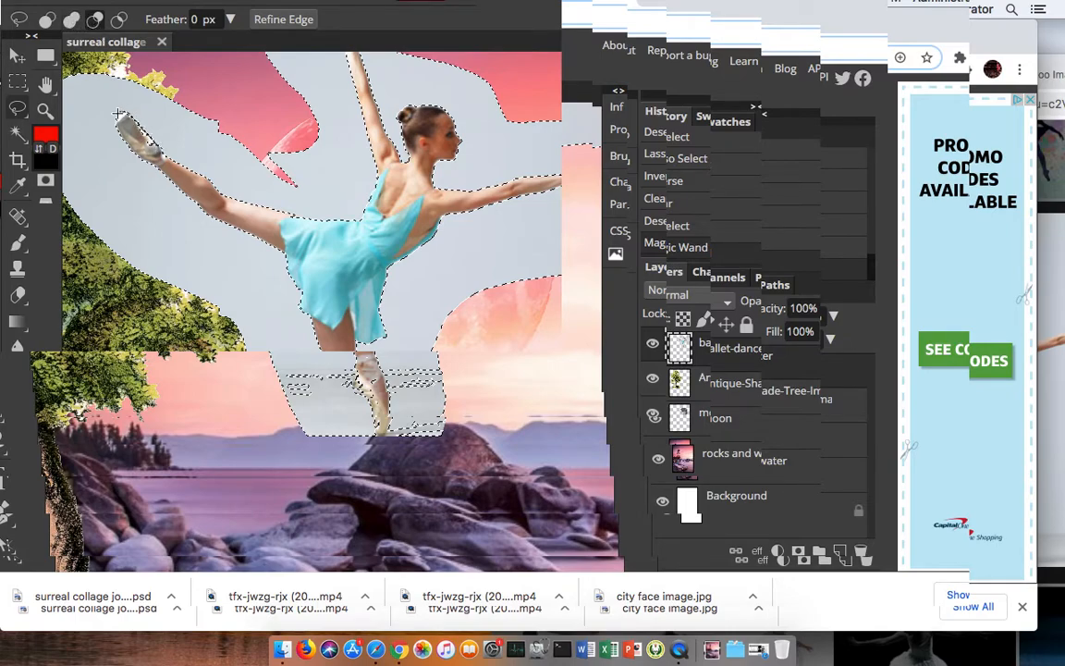
left_click_drag(118, 124, 175, 154)
mouse_move(227, 124)
left_mouse_down()
mouse_move(202, 228)
mouse_move(200, 181)
left_mouse_up()
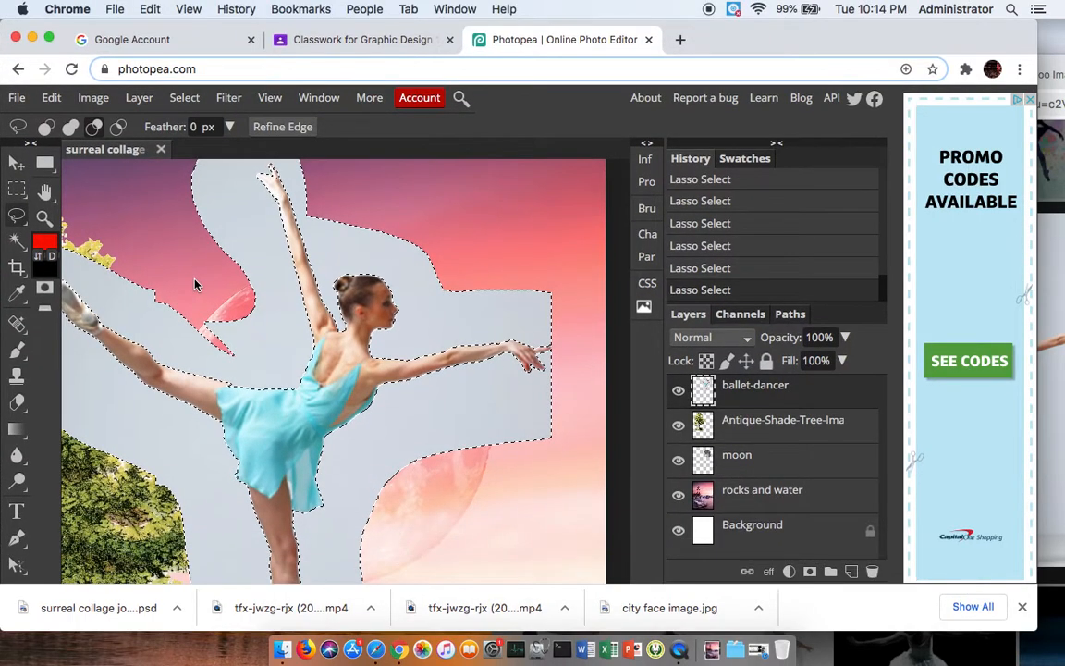
key("Delete")
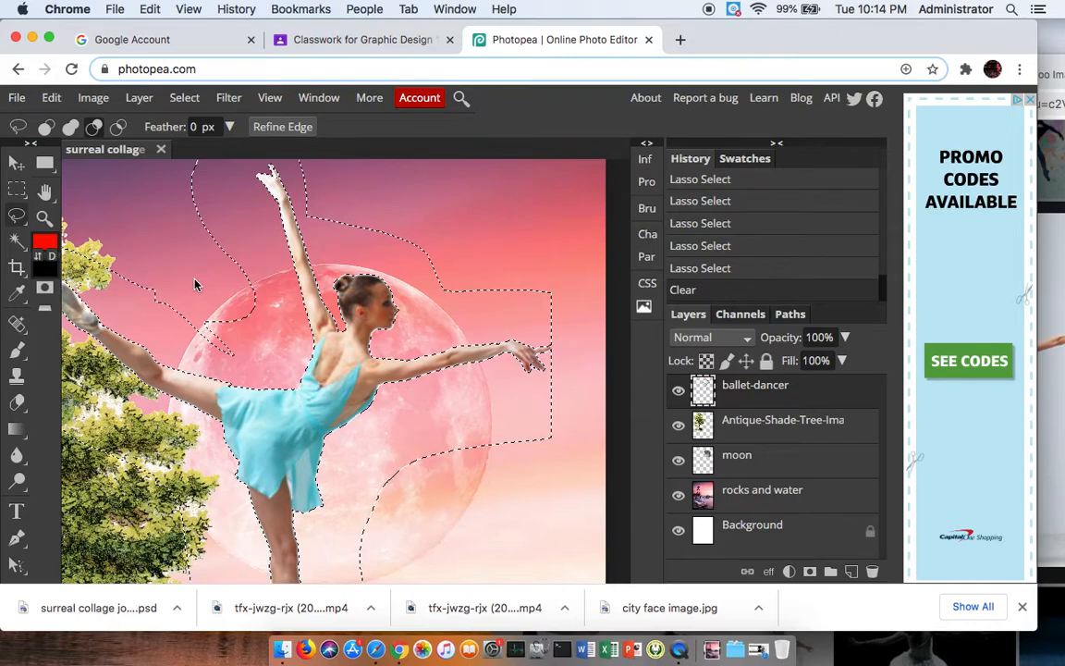
key("super+0")
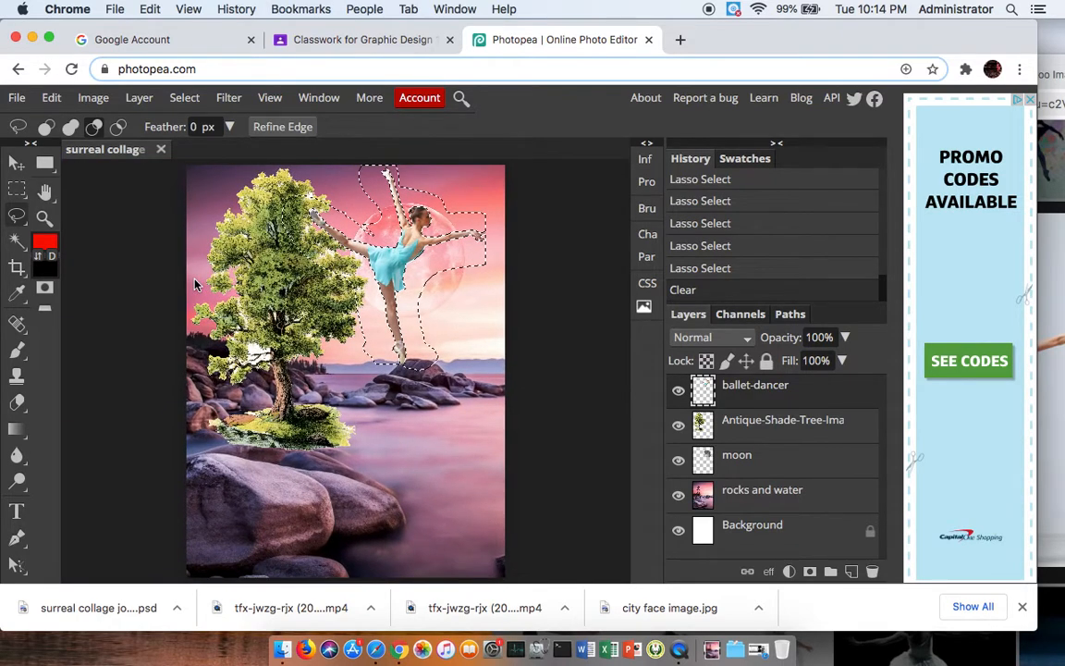
Clear the selection and move the ballet dancer down over the lower rocks and water beside the tree
key("super+d")
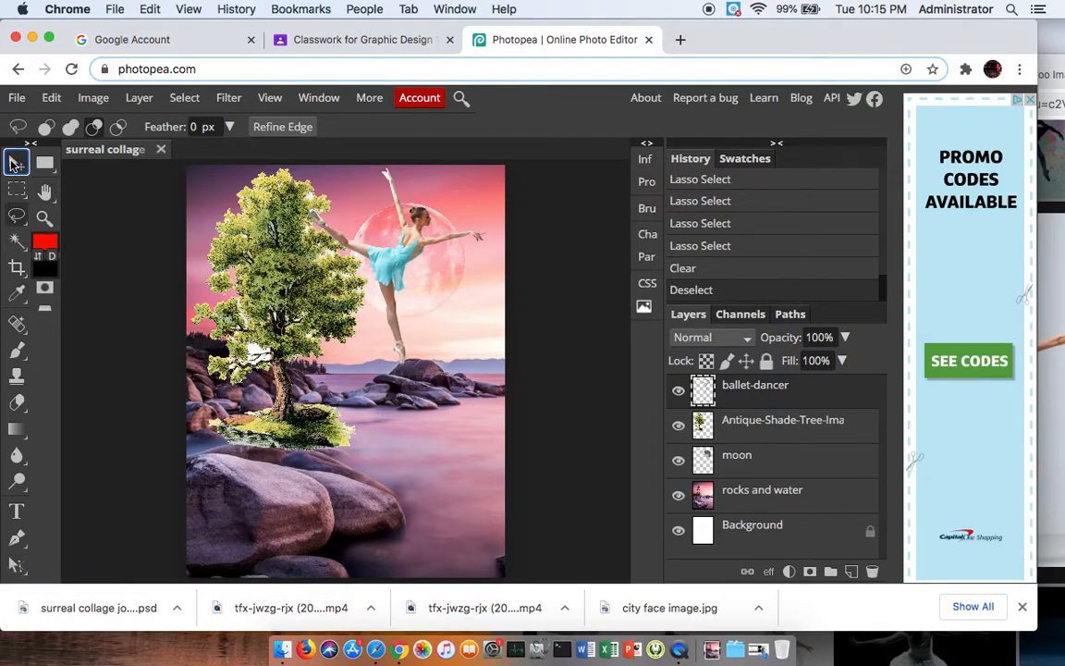
left_click(16, 162)
left_click_drag(377, 227, 398, 419)
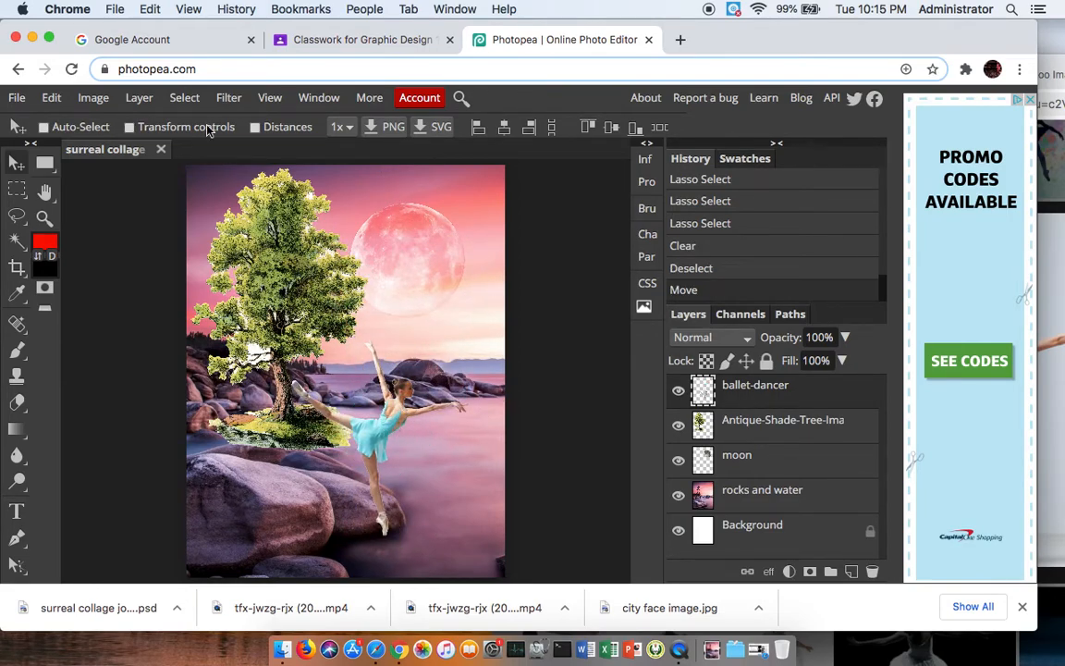
Free-transform the ballet dancer, rotating her about -17.3° and flipping her horizontally
left_click(52, 98)
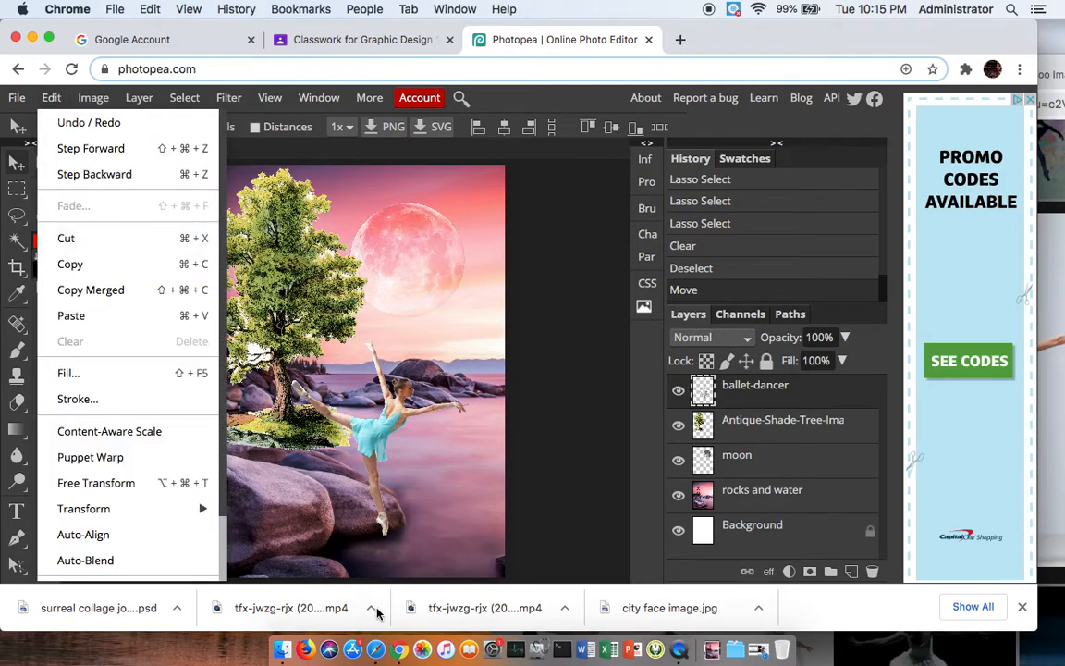
left_click(96, 482)
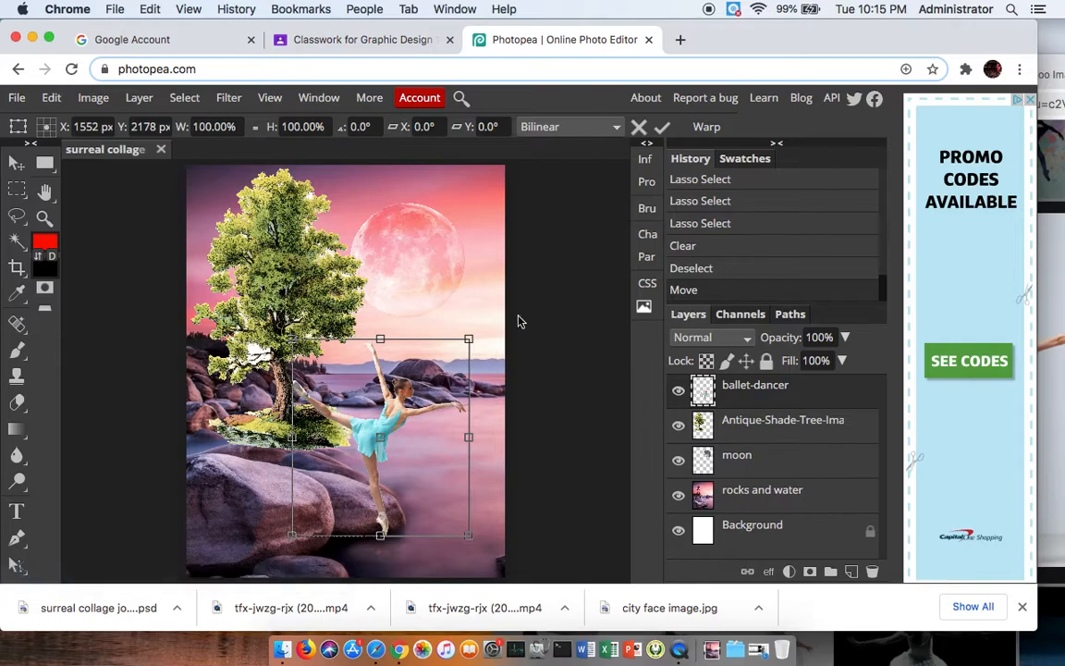
left_click_drag(470, 334, 438, 298)
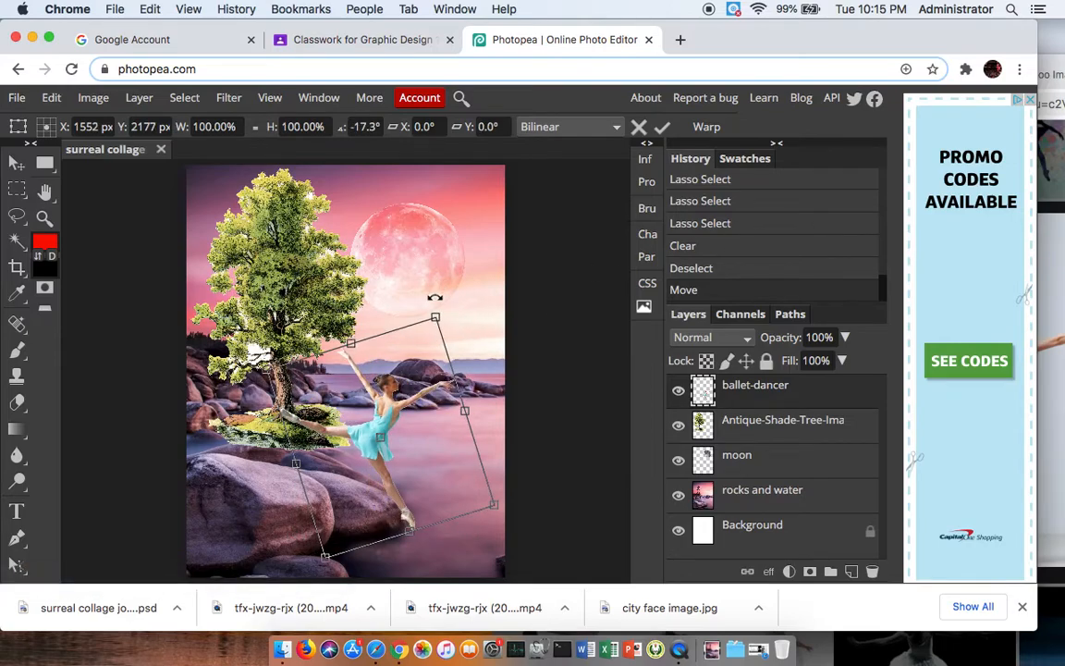
right_click(397, 374)
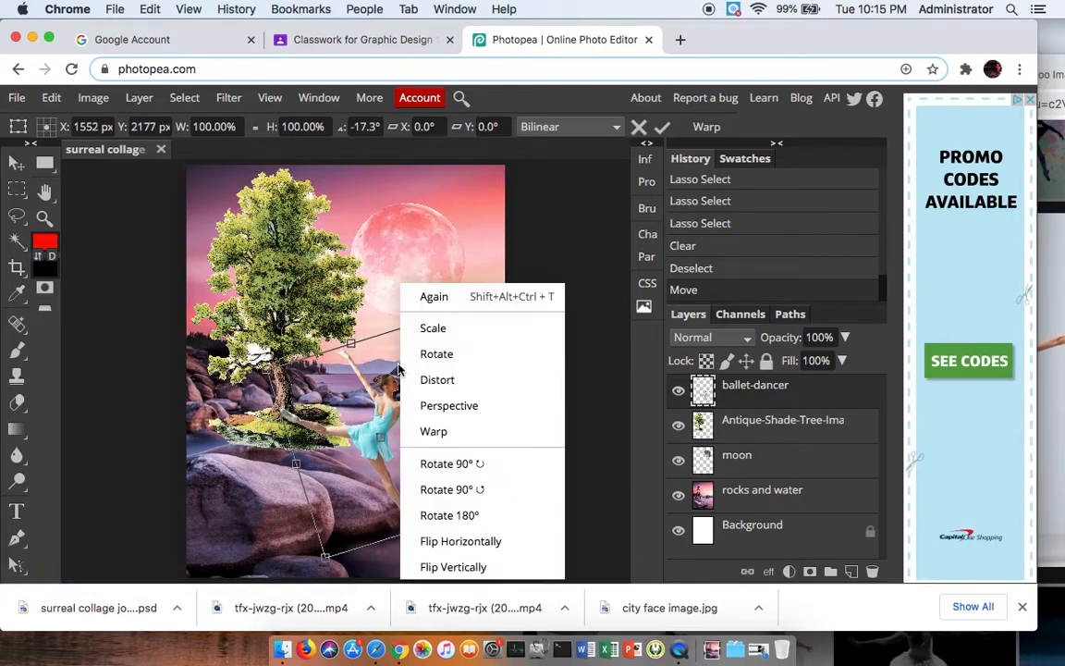
left_click(477, 542)
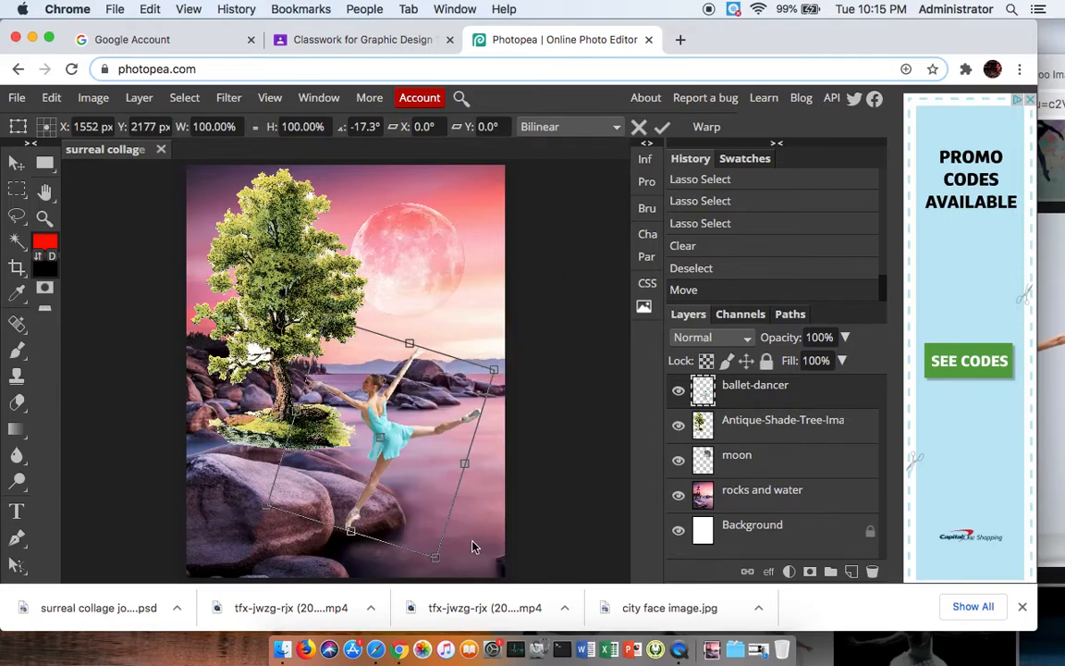
right_click(380, 386)
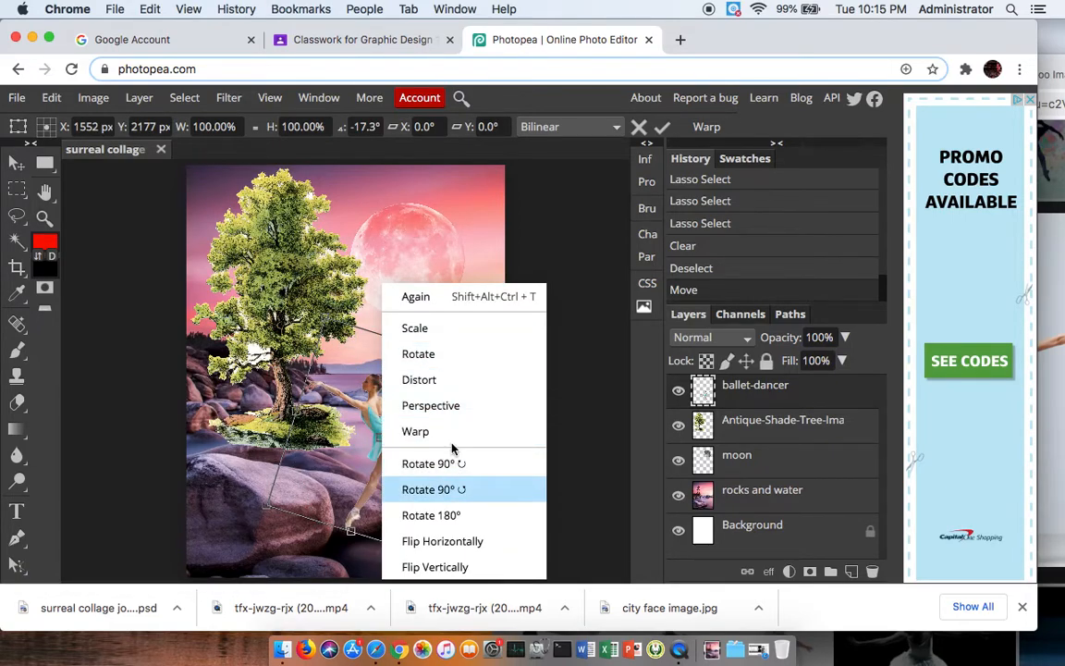
left_click(566, 200)
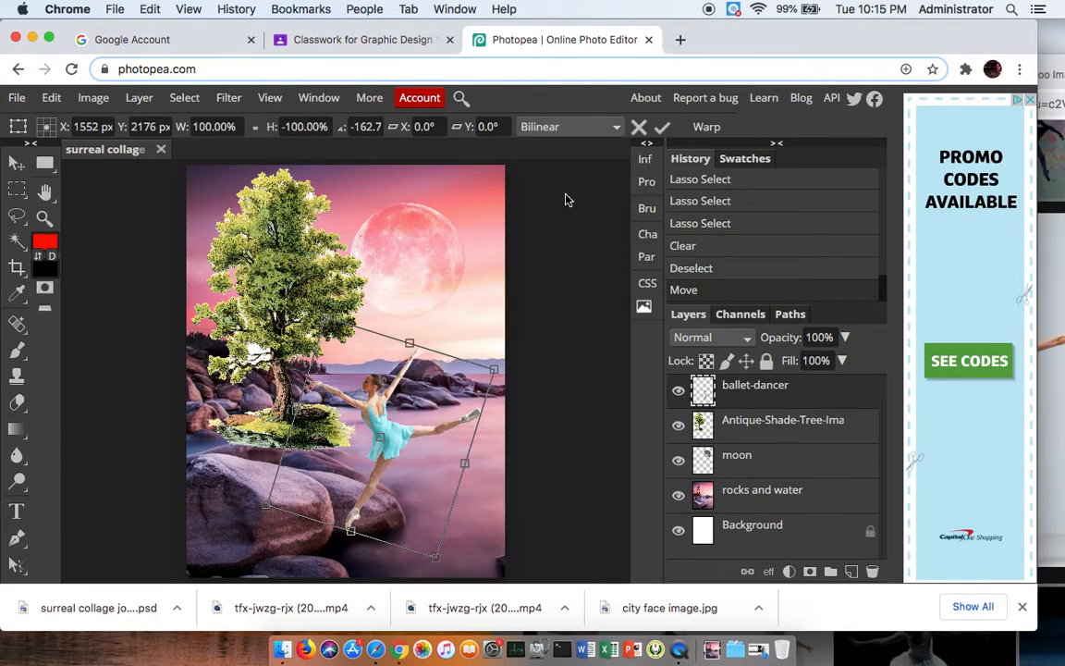
left_click(663, 128)
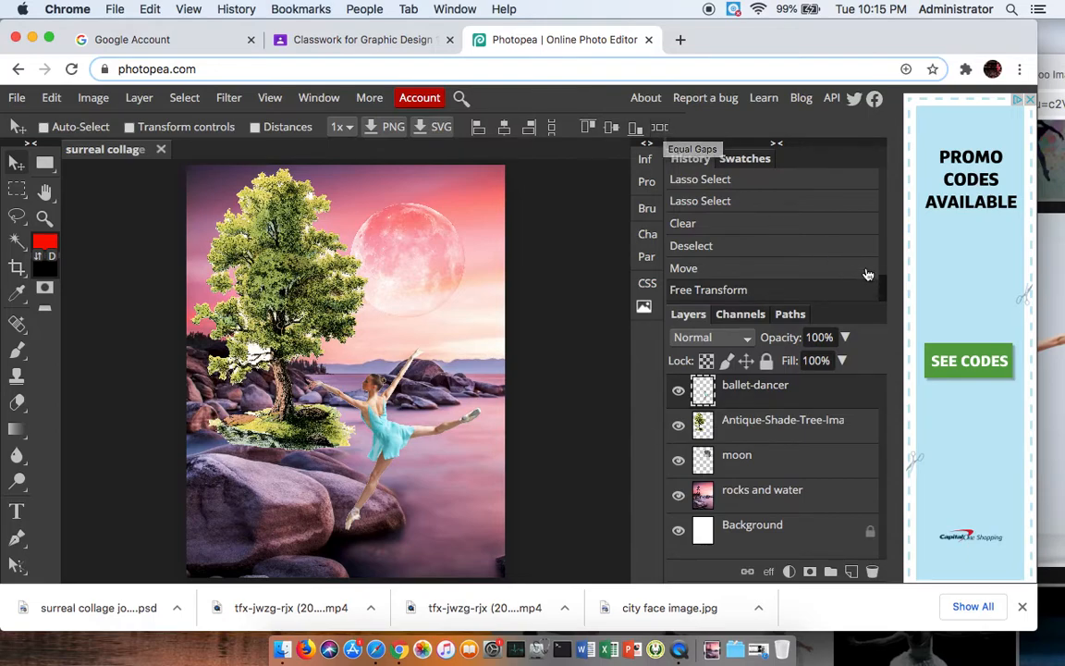
Switch to the Yahoo image search window, search for "helmet" and browse the resulting pictures
left_click(1057, 243)
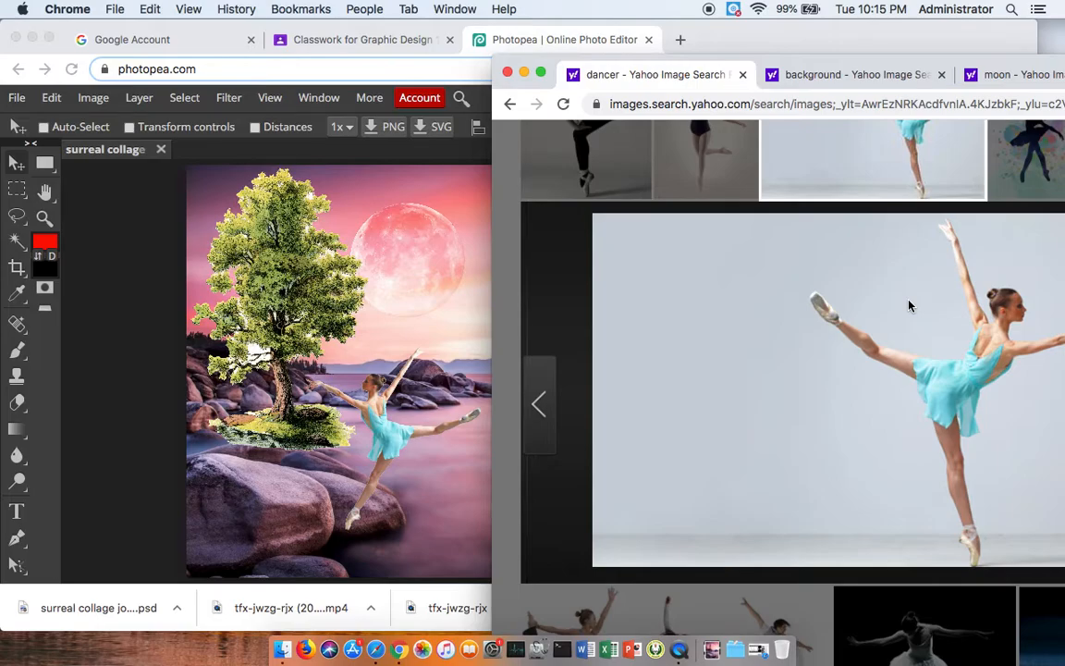
scroll(763, 248, "up", 10)
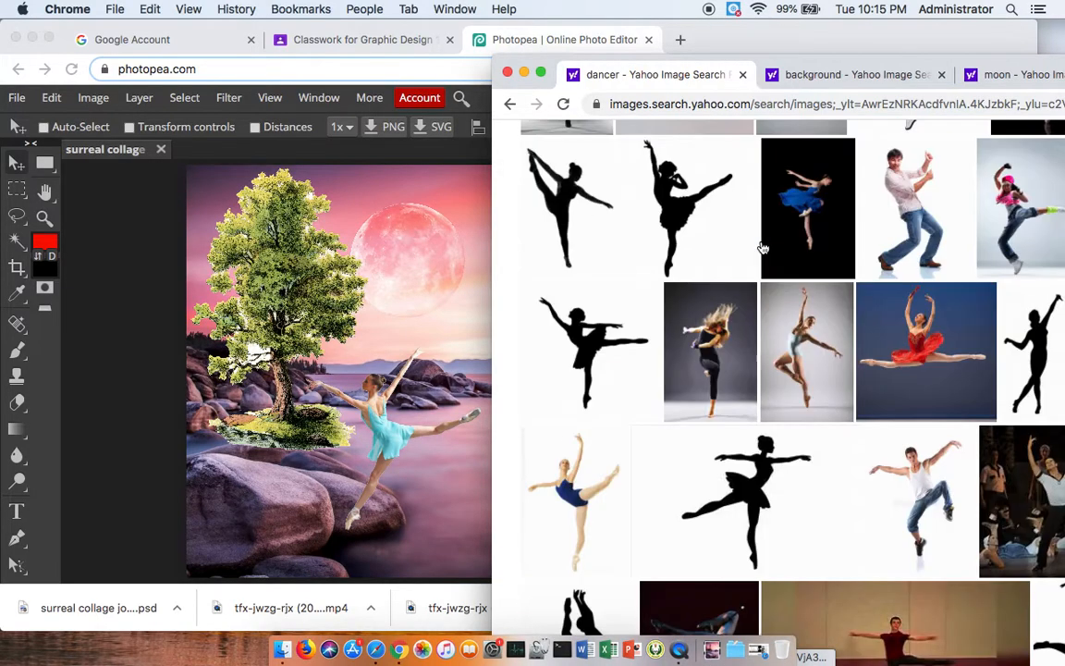
scroll(763, 248, "up", 10)
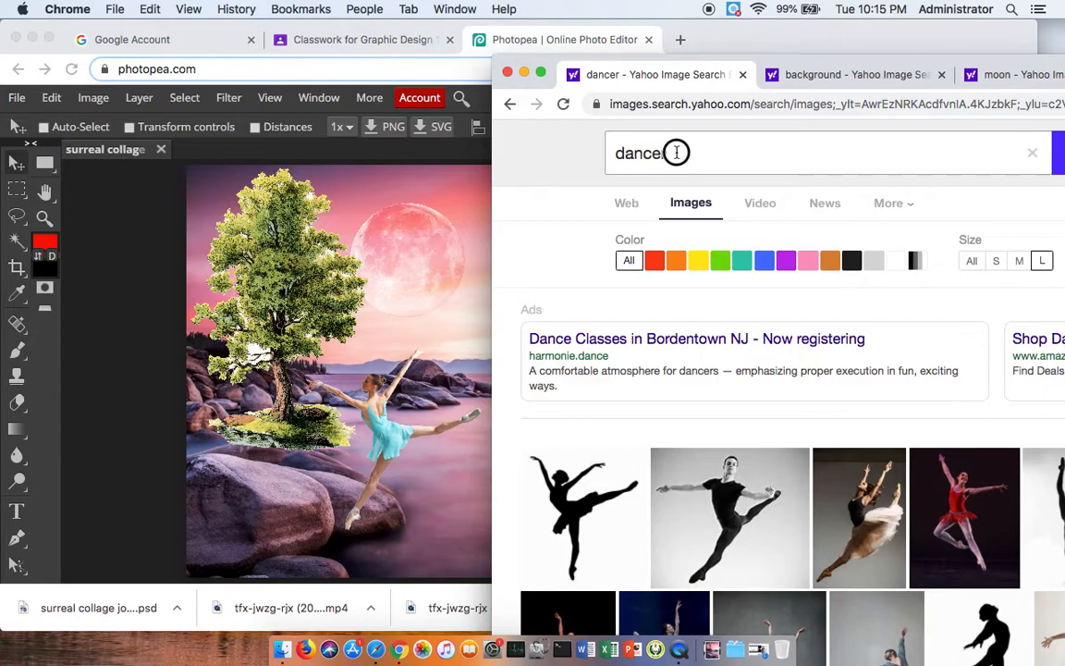
left_click_drag(678, 153, 584, 150)
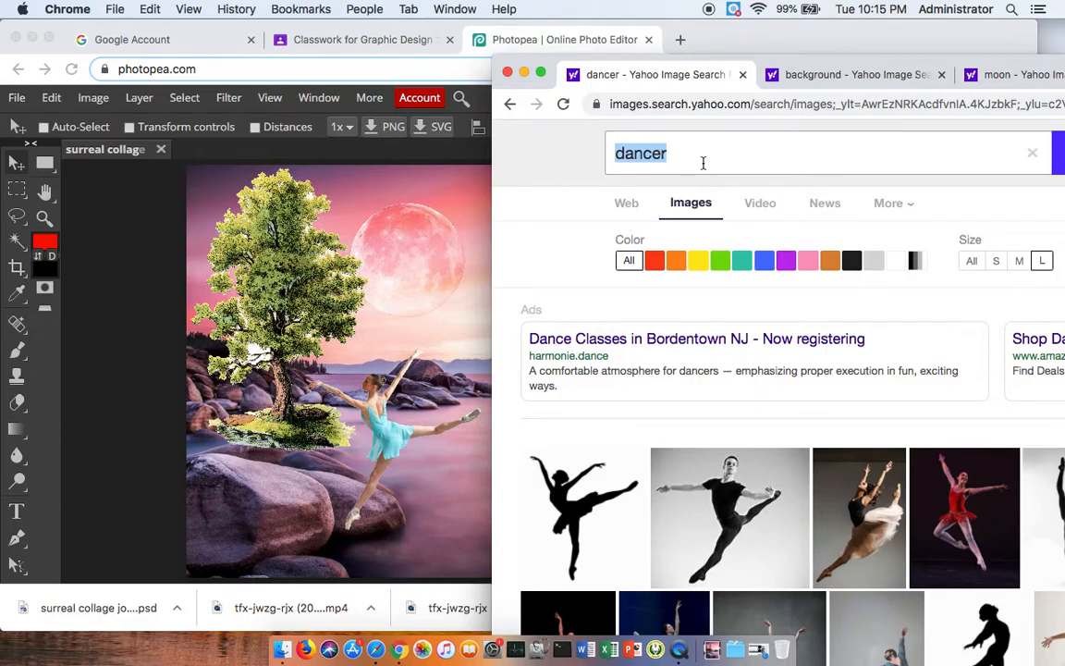
type("helmet")
key("Return")
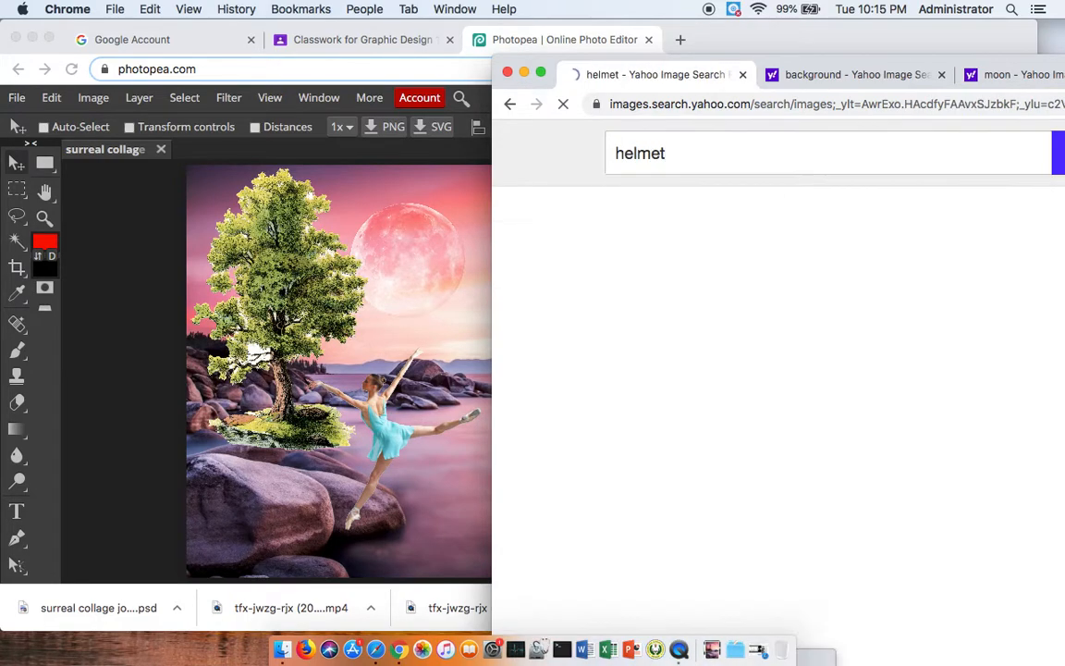
scroll(767, 402, "down", 5)
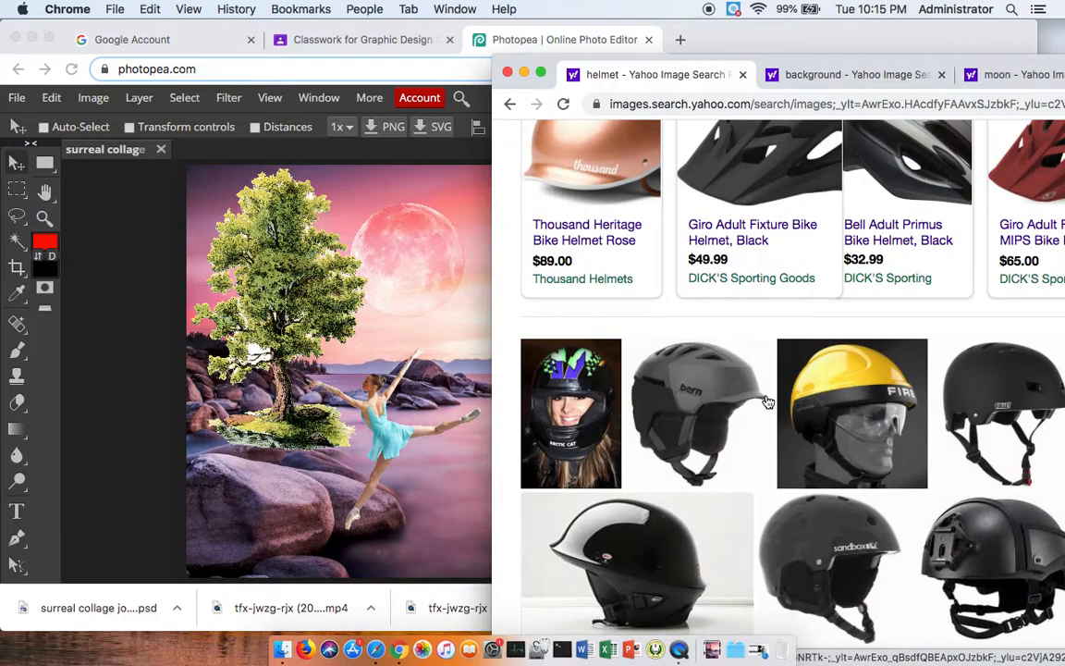
scroll(767, 403, "down", 10)
scroll(766, 400, "up", 20)
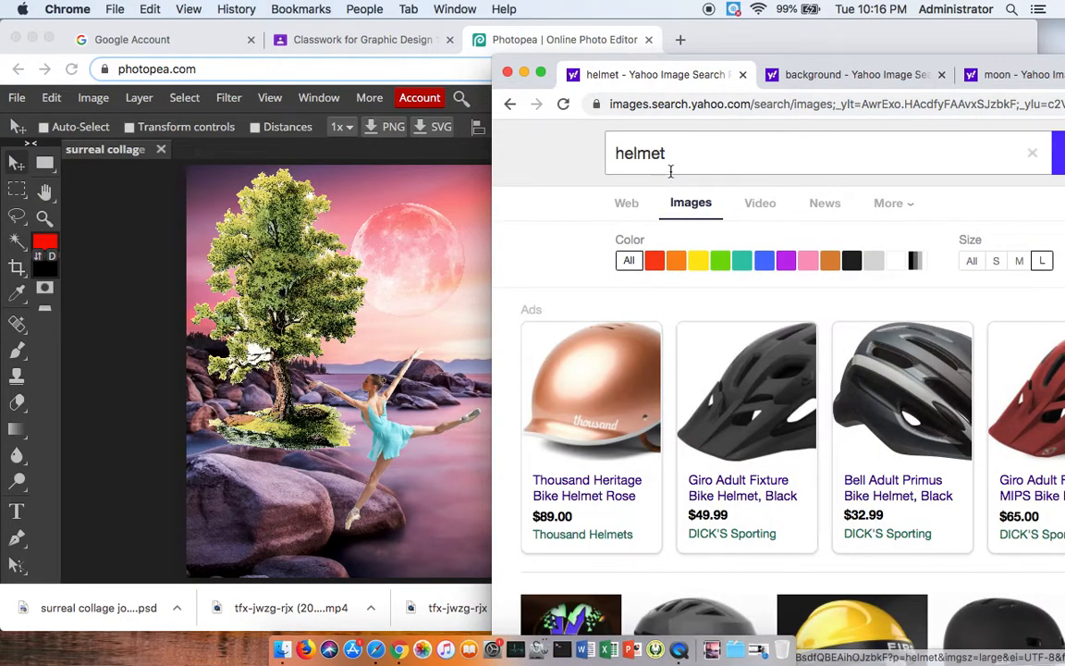
Search Yahoo images for "marshmellow helmet" and open the picture of the tilted white helmet on a plain blue backdrop
left_click_drag(670, 154, 563, 149)
type("mar")
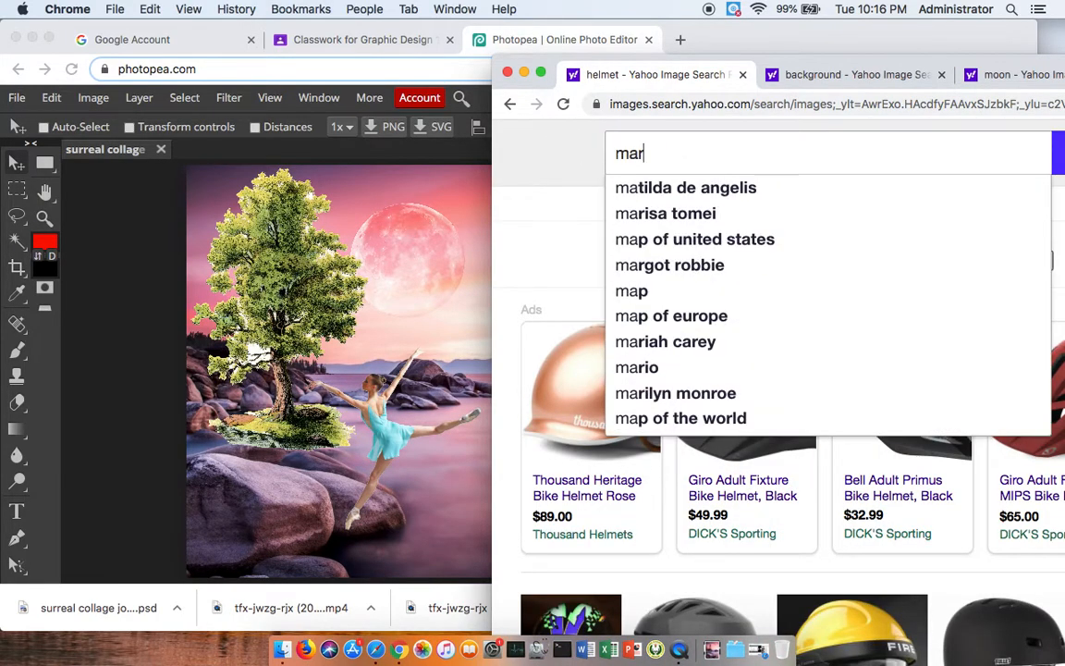
type("shmellow helmet")
key("Return")
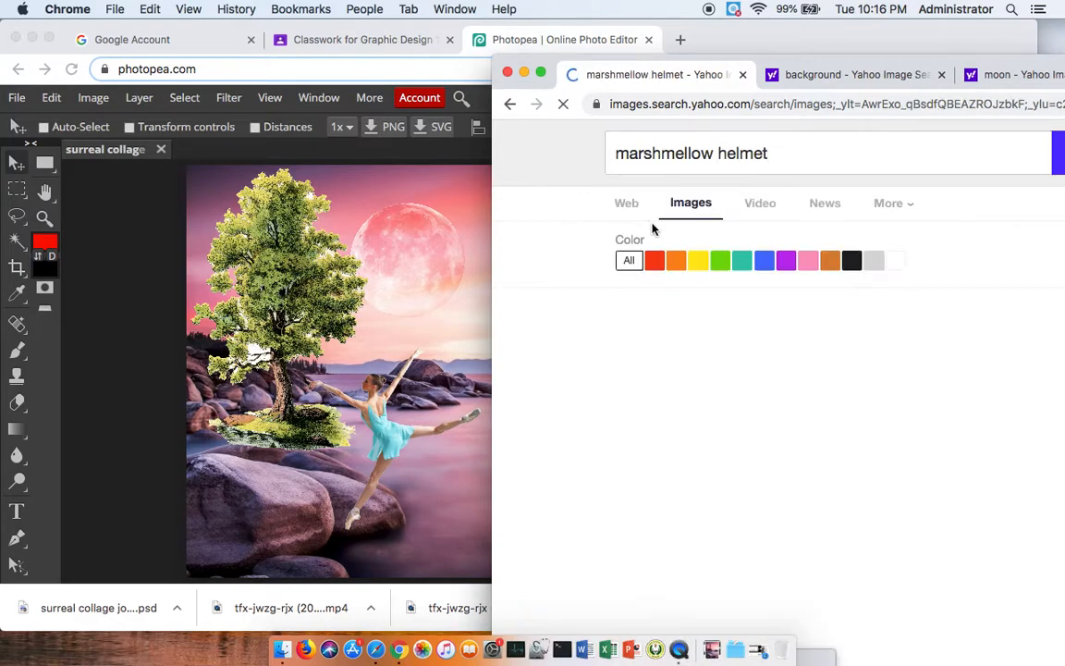
scroll(747, 435, "down", 5)
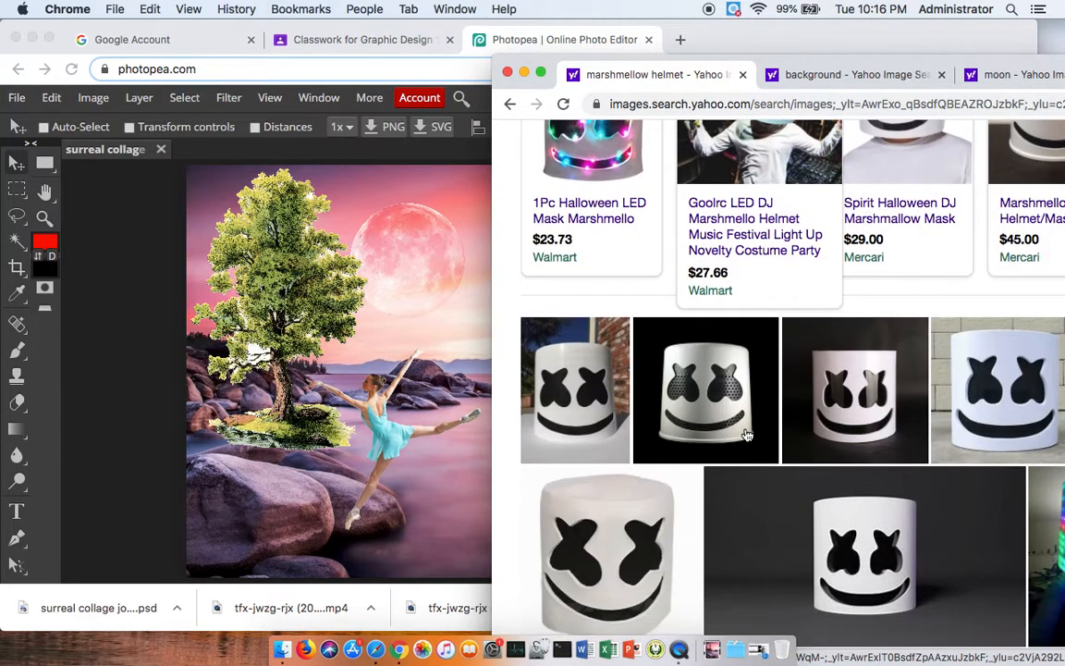
scroll(747, 434, "down", 10)
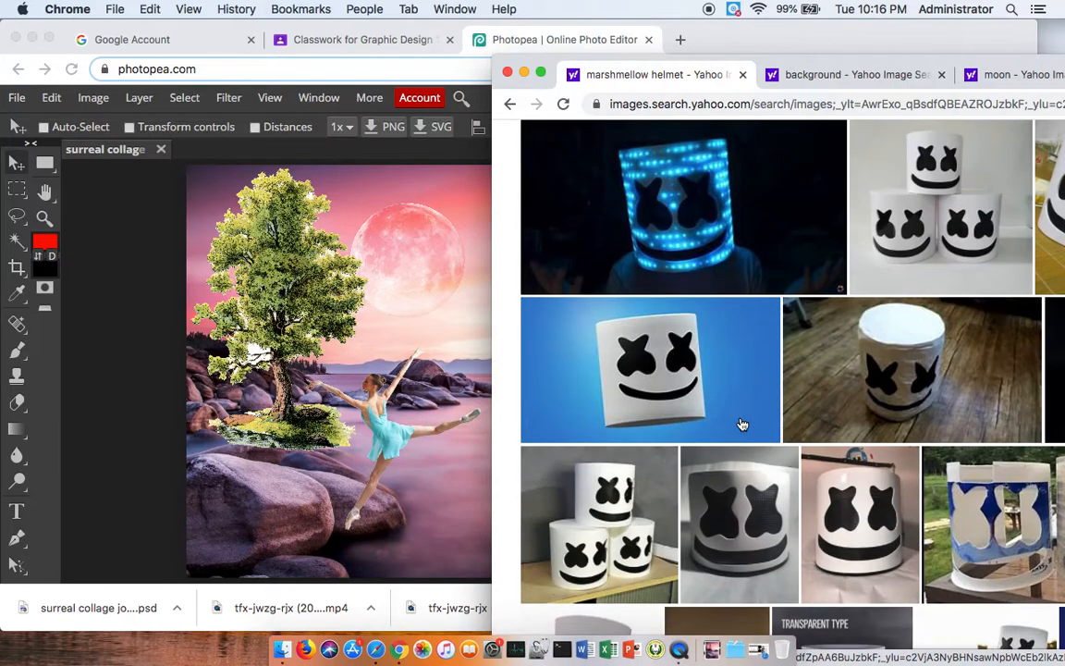
scroll(742, 425, "up", 3)
left_click(606, 457)
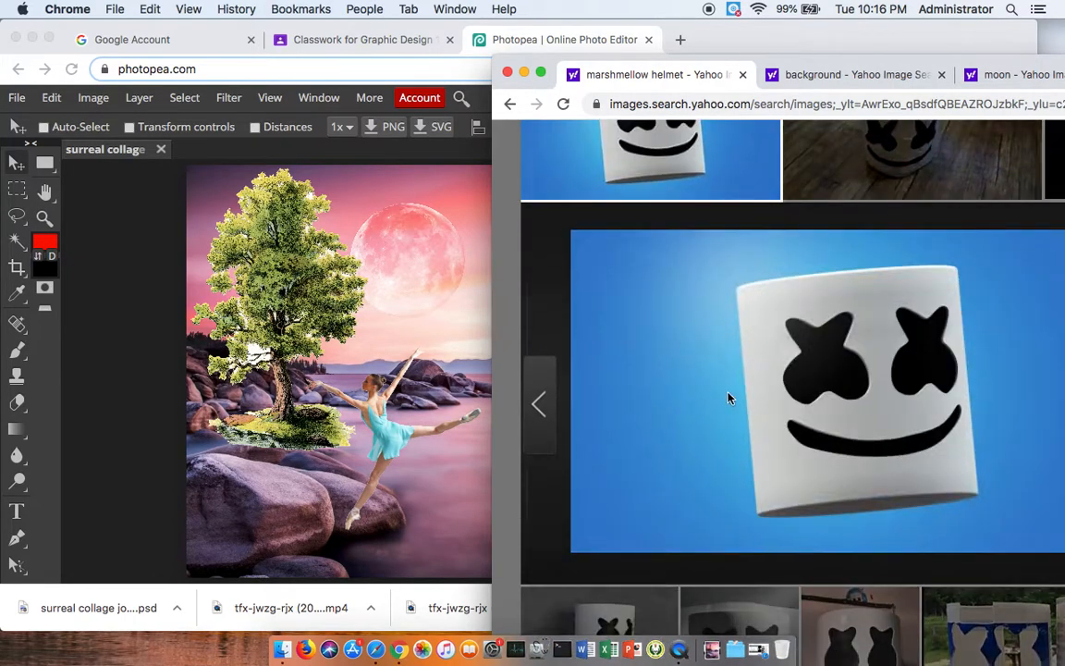
Place the opened helmet picture into the Photopea surreal collage and rasterize its layer
left_click_drag(817, 349, 390, 280)
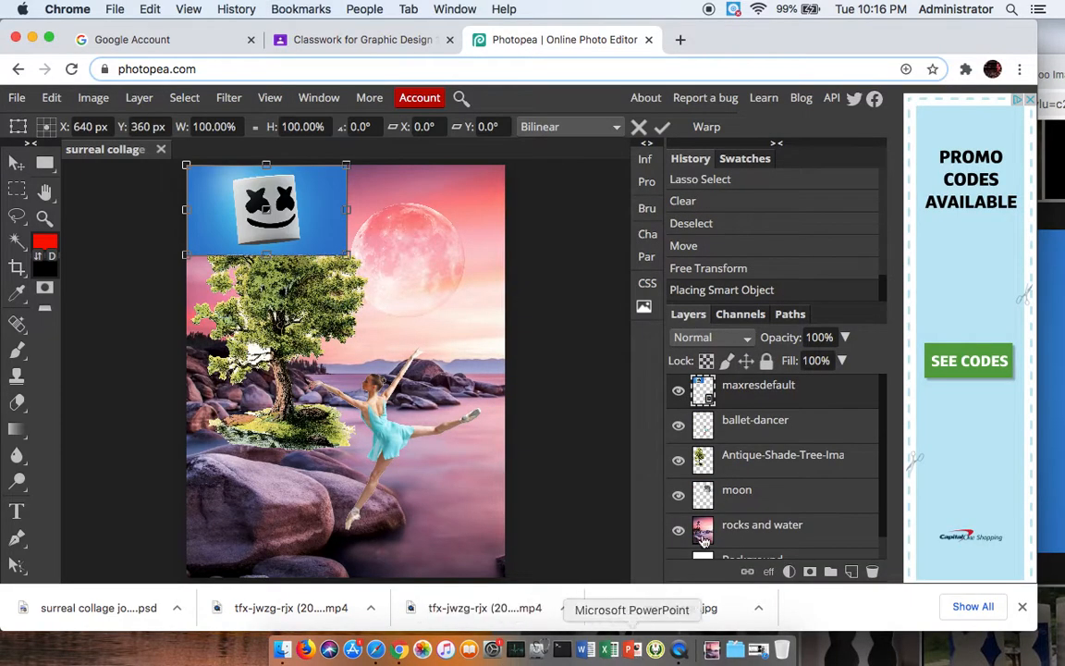
right_click(767, 408)
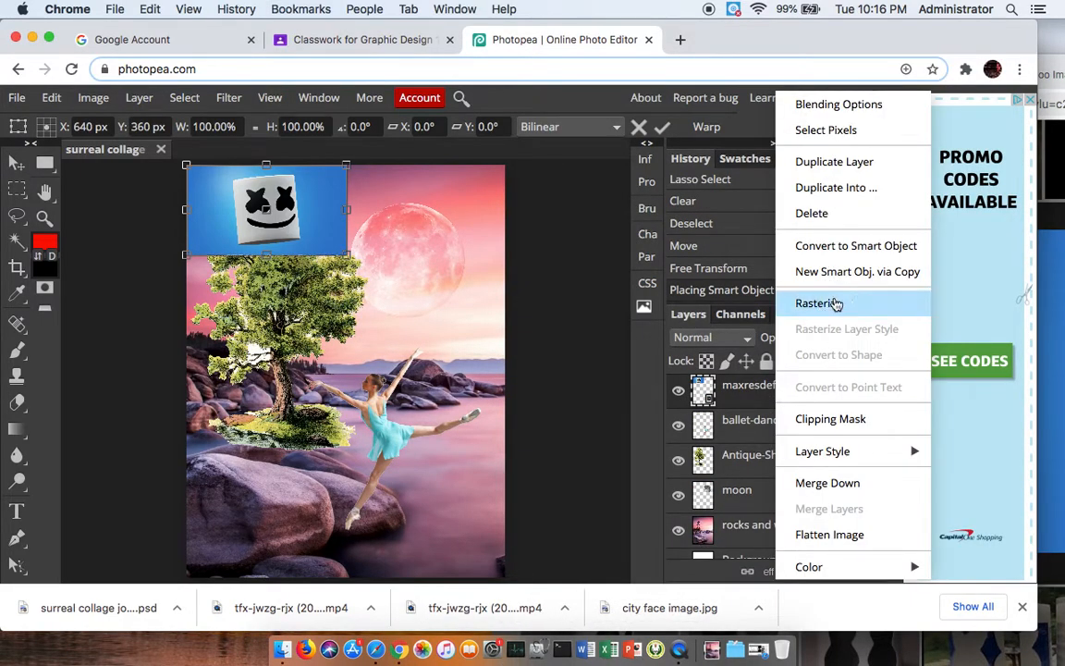
left_click(829, 303)
Try to select the blue backdrop around the helmet with the Quick Selection tool
left_click(15, 239)
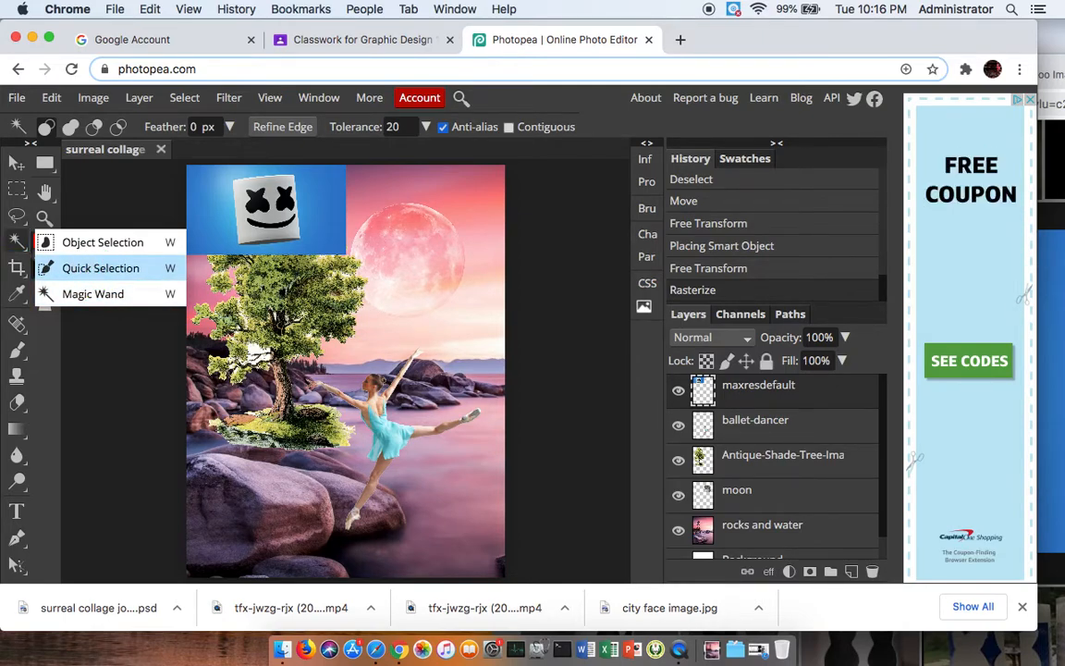
left_click(98, 270)
left_click_drag(226, 183, 214, 248)
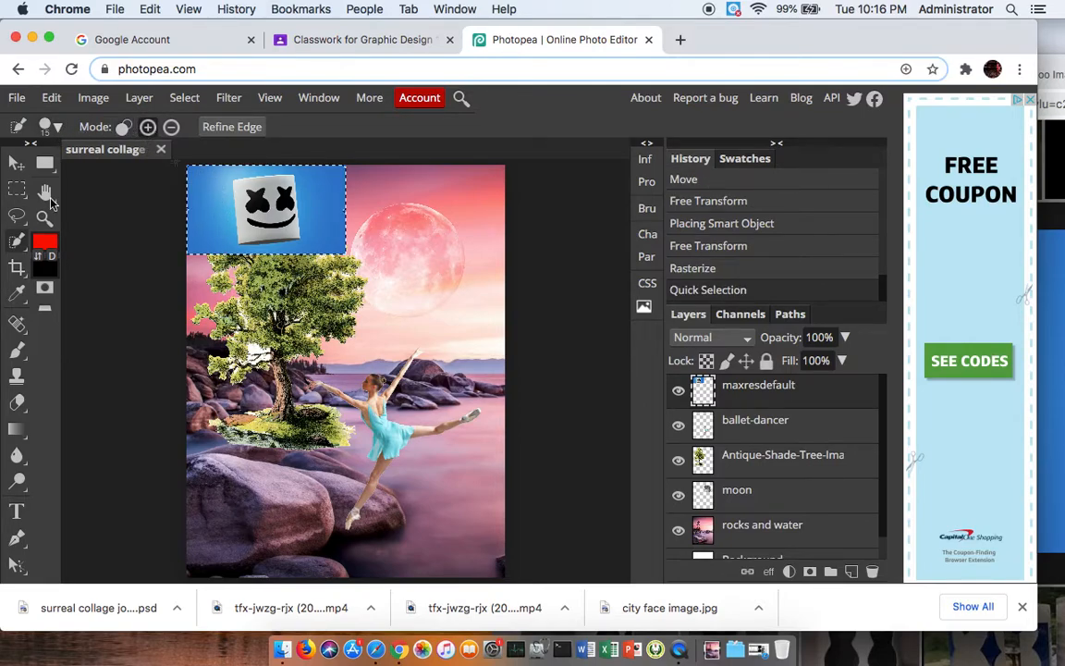
Replace the selection with all blue backdrop areas around the helmet, using the Magic Wand at tolerance 20 with Contiguous off
right_click(18, 242)
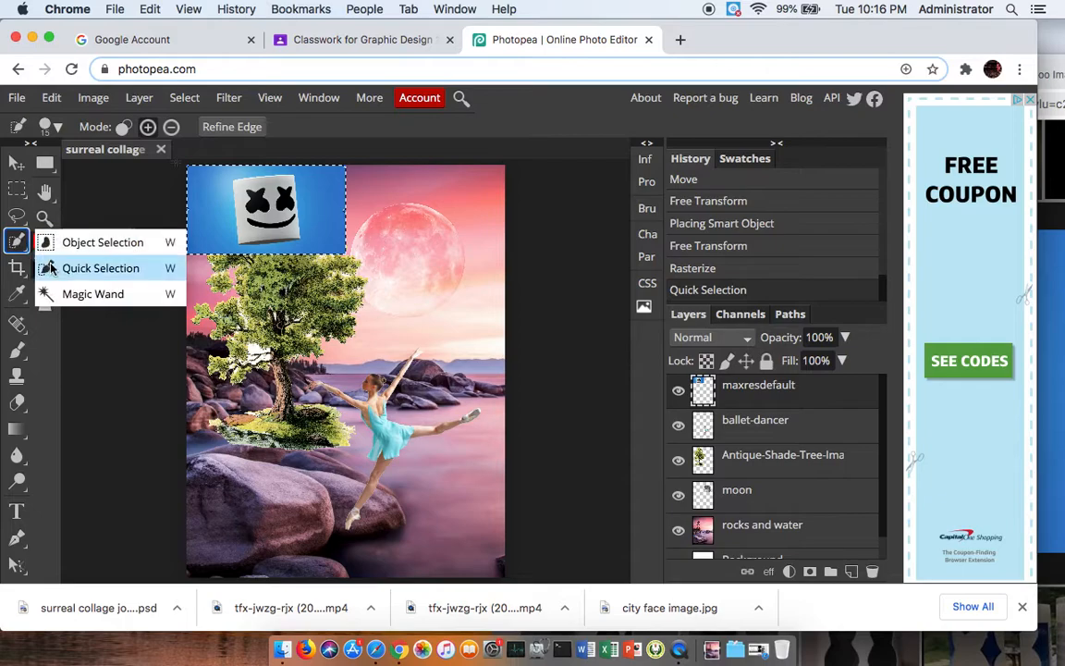
left_click(109, 294)
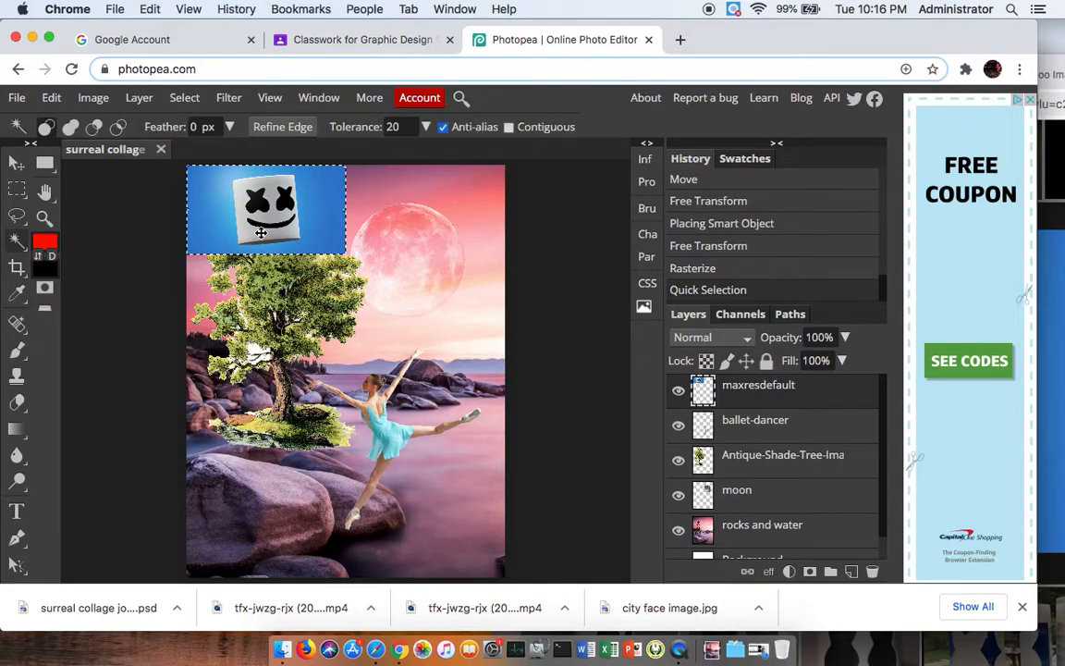
left_click(262, 232)
left_click(283, 174)
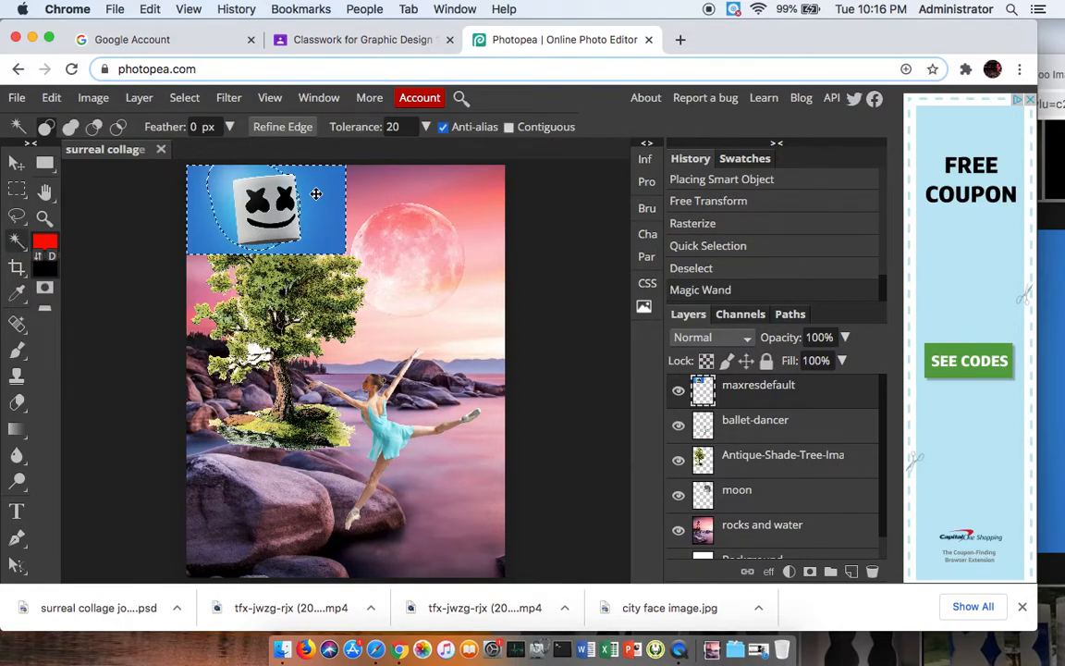
left_click(222, 208)
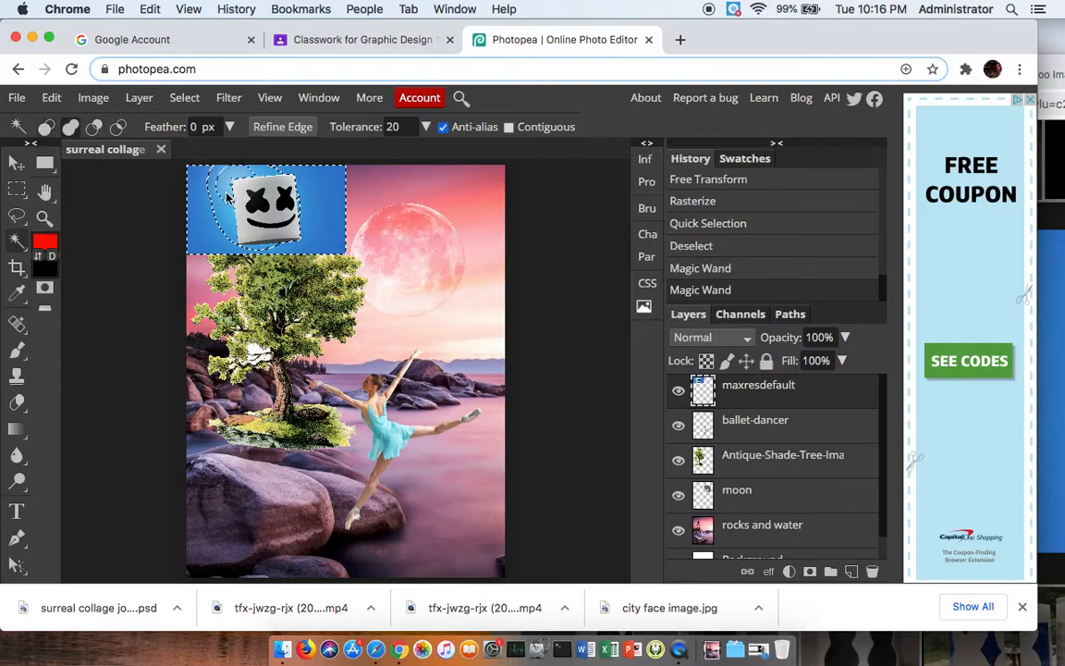
left_click(220, 214)
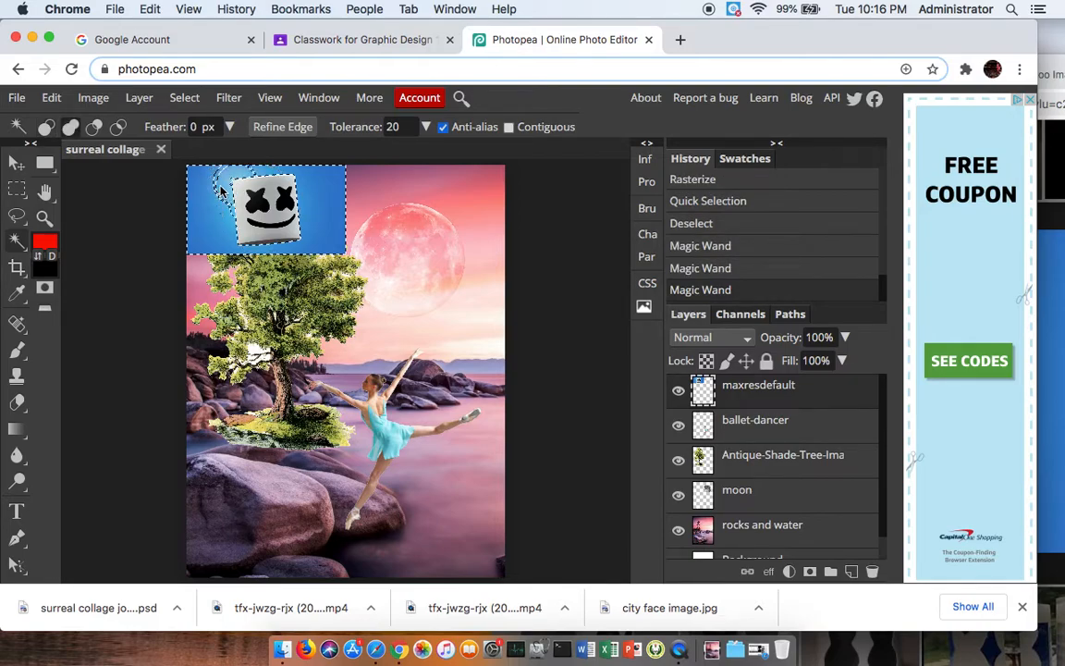
left_click(227, 214)
left_click(212, 197)
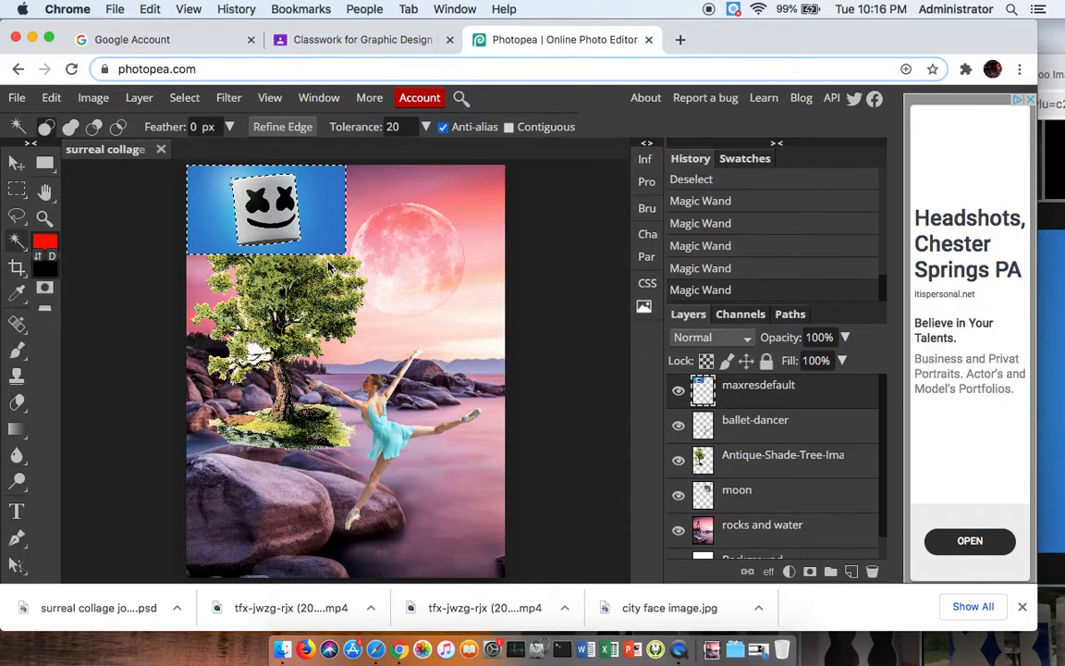
Clear the selected blue backdrop, deselect, and move the cut-out helmet over the dancer's head
key("Delete")
key("ctrl+d")
key("v")
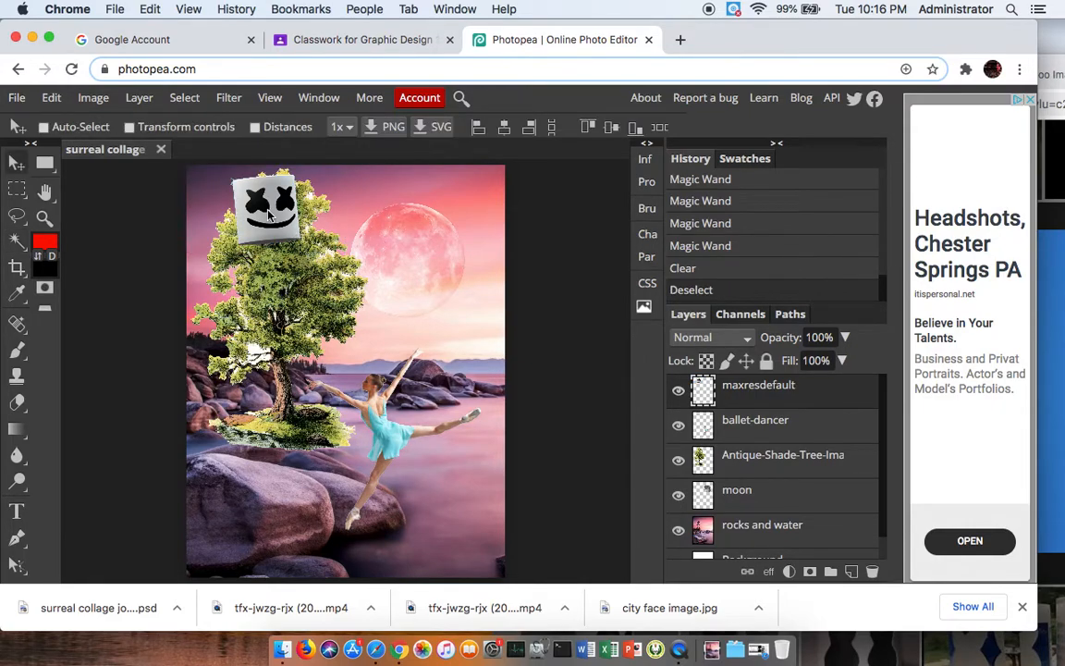
left_click_drag(268, 211, 376, 361)
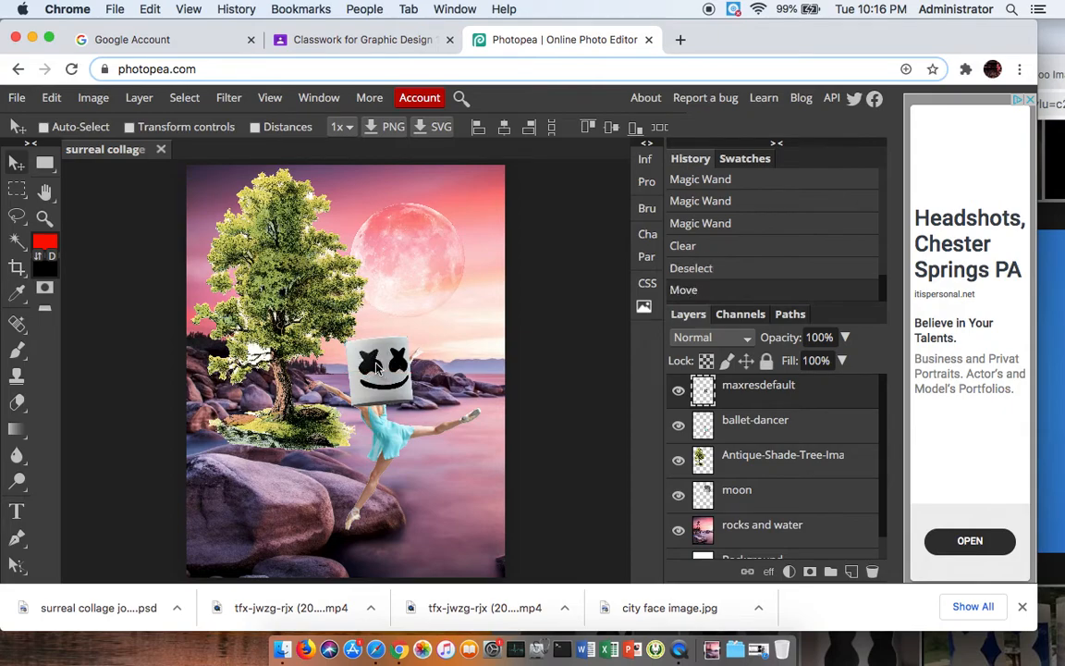
Scale the helmet down to about 41% with Free Transform, working close up beside the dancer's head
key("super+t")
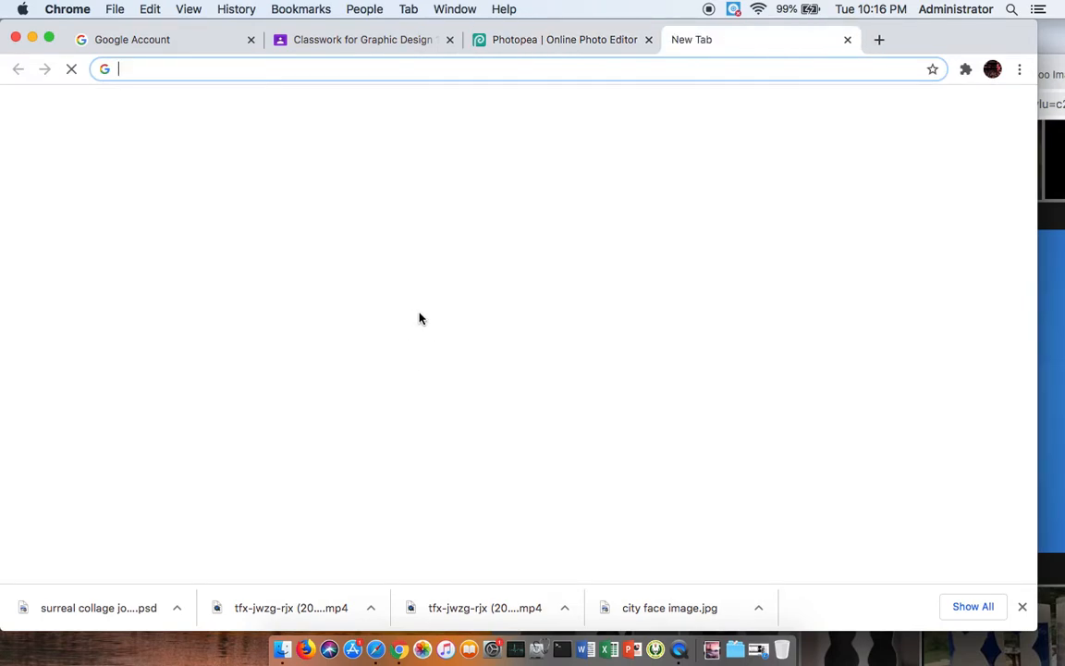
key("super+w")
key("super+alt+t")
left_click_drag(412, 334, 381, 374)
left_click_drag(332, 338, 295, 247)
left_click_drag(393, 266, 339, 313)
Flip the helmet horizontally and fit it over the dancer's head, then apply the transform
right_click(339, 313)
left_click(398, 545)
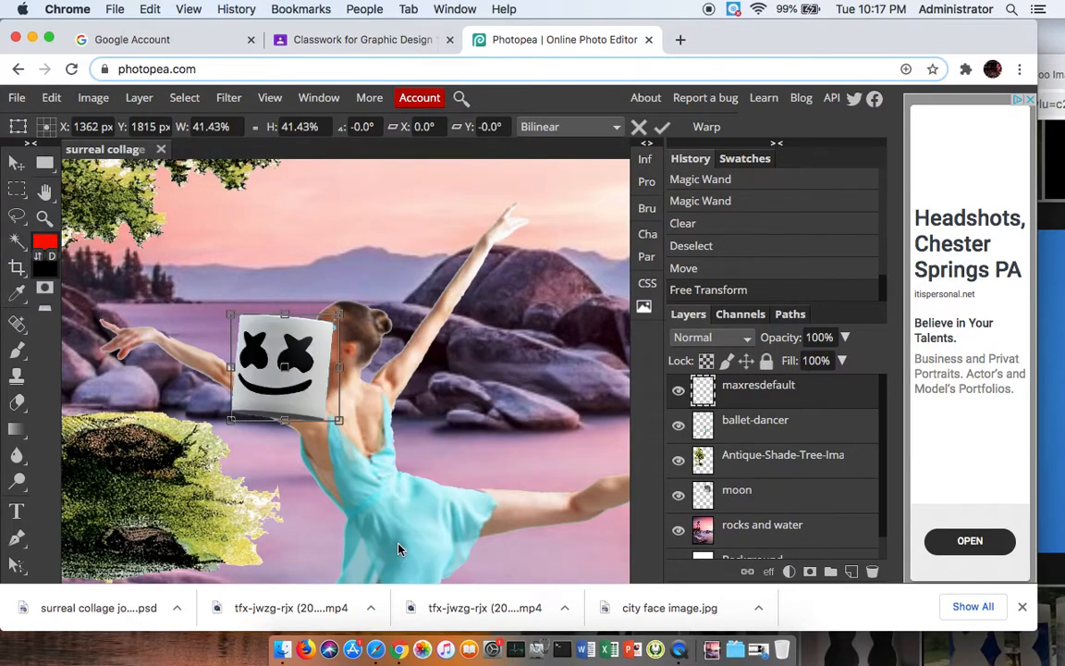
left_click_drag(319, 361, 375, 319)
key("Return")
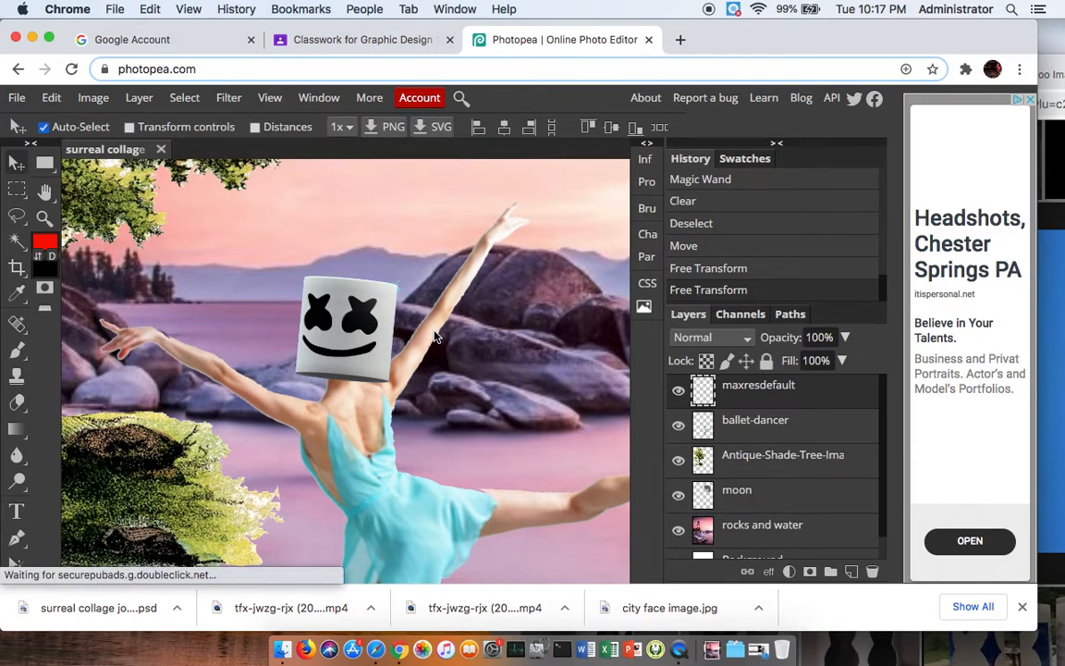
key("ctrl+0")
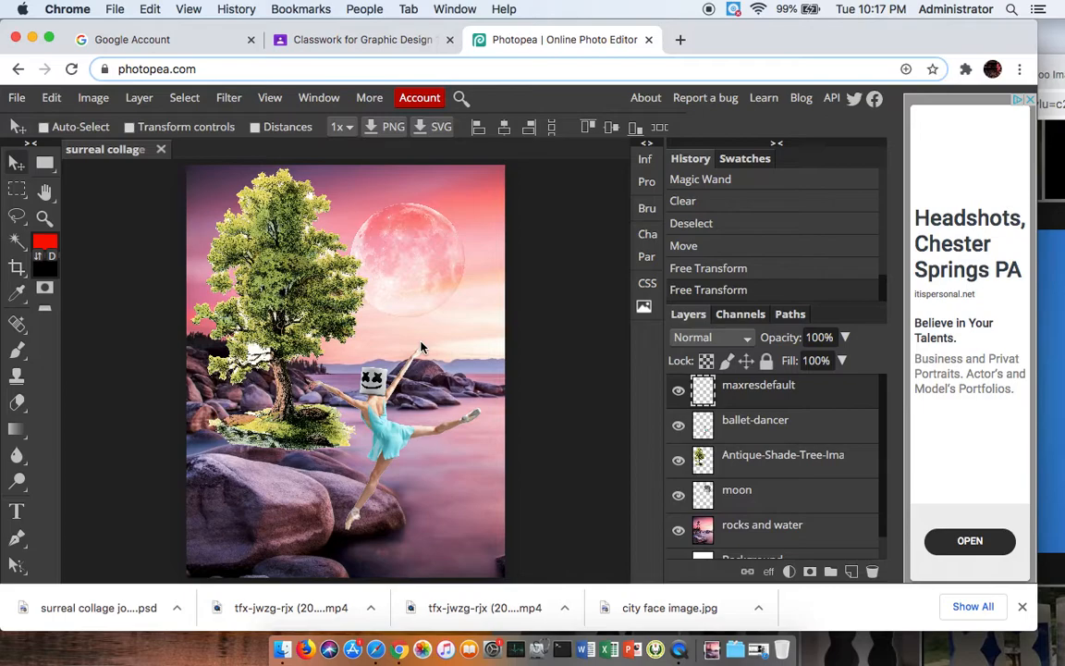